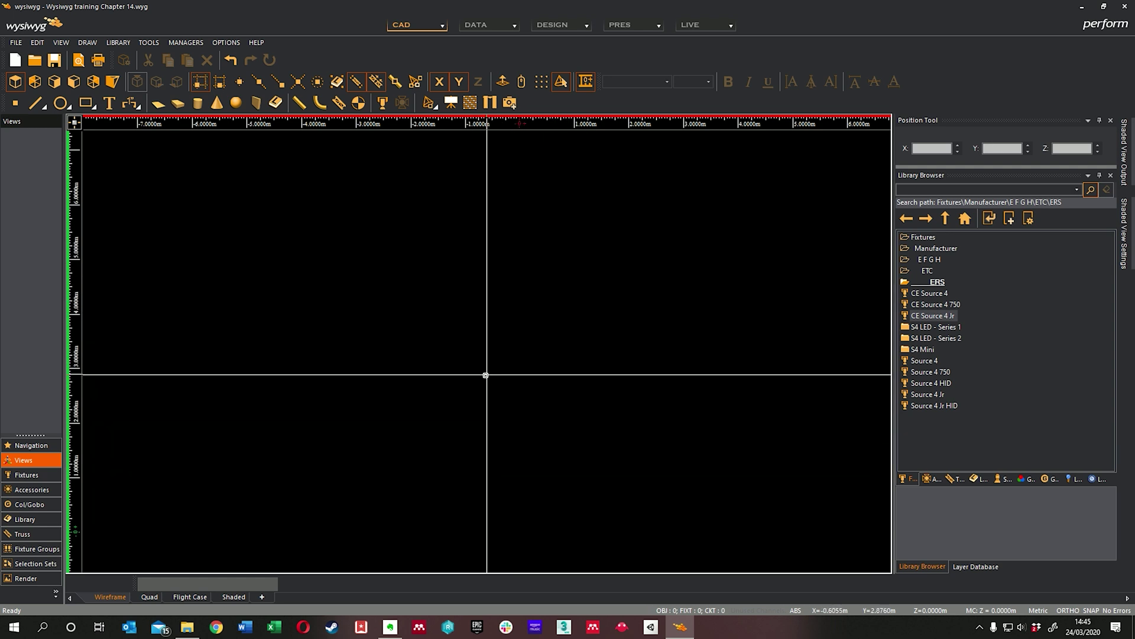
# Step: Recentre the plan view, start a straight line, then cancel it unfinished
pyautogui.moveTo(486, 374); pyautogui.dragTo(481, 284, button='middle')
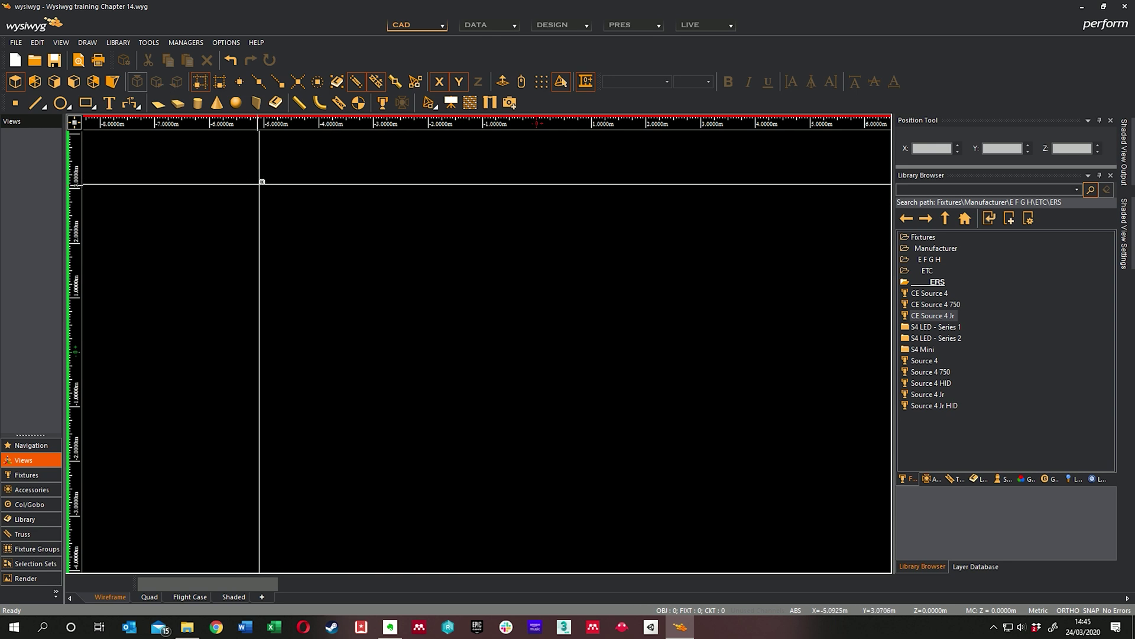
pyautogui.click(36, 103)
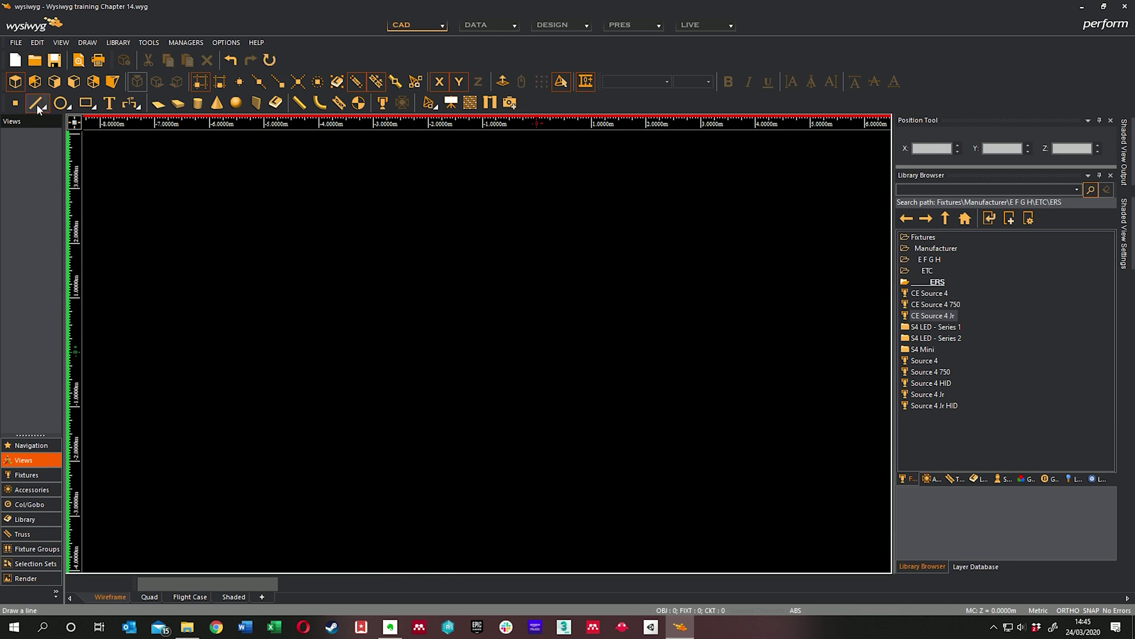
pyautogui.click(374, 297)
pyautogui.scroll(3, 459, 297)
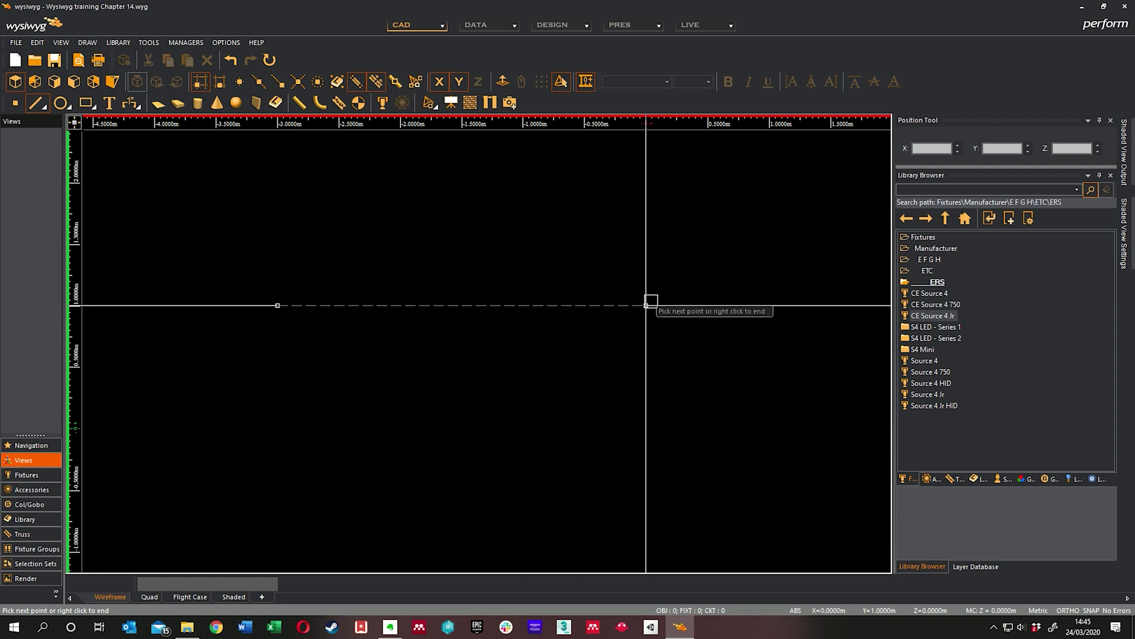
pyautogui.rightClick(628, 284)
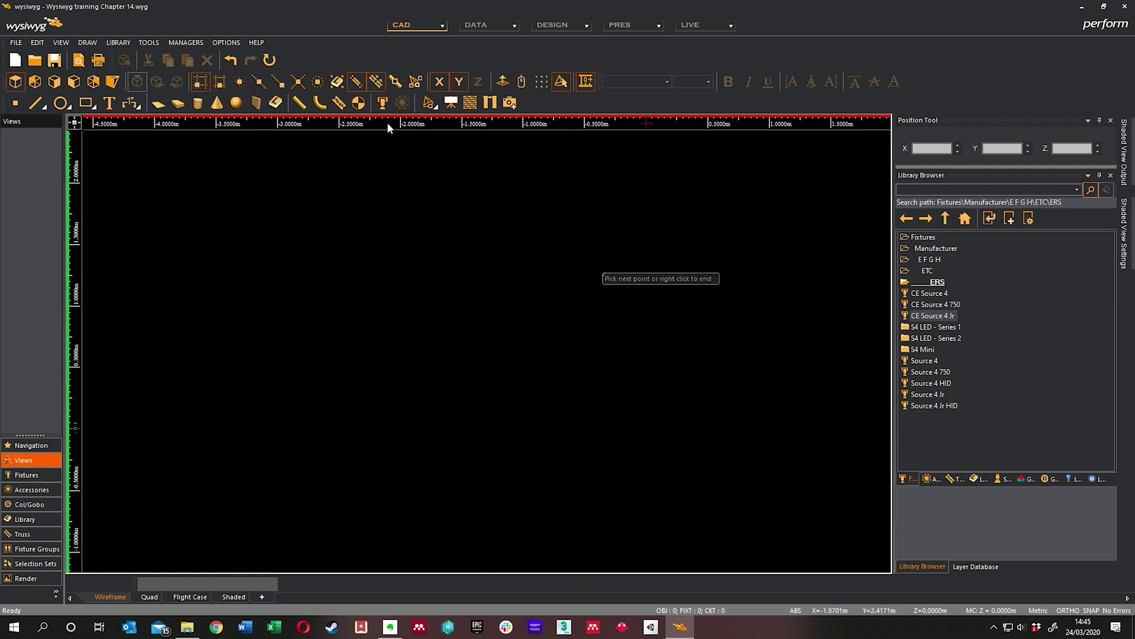
# Step: Draw a 7 m hanging pipe horizontally across the plan at Y 1 m
pyautogui.click(305, 104)
pyautogui.press('Return')
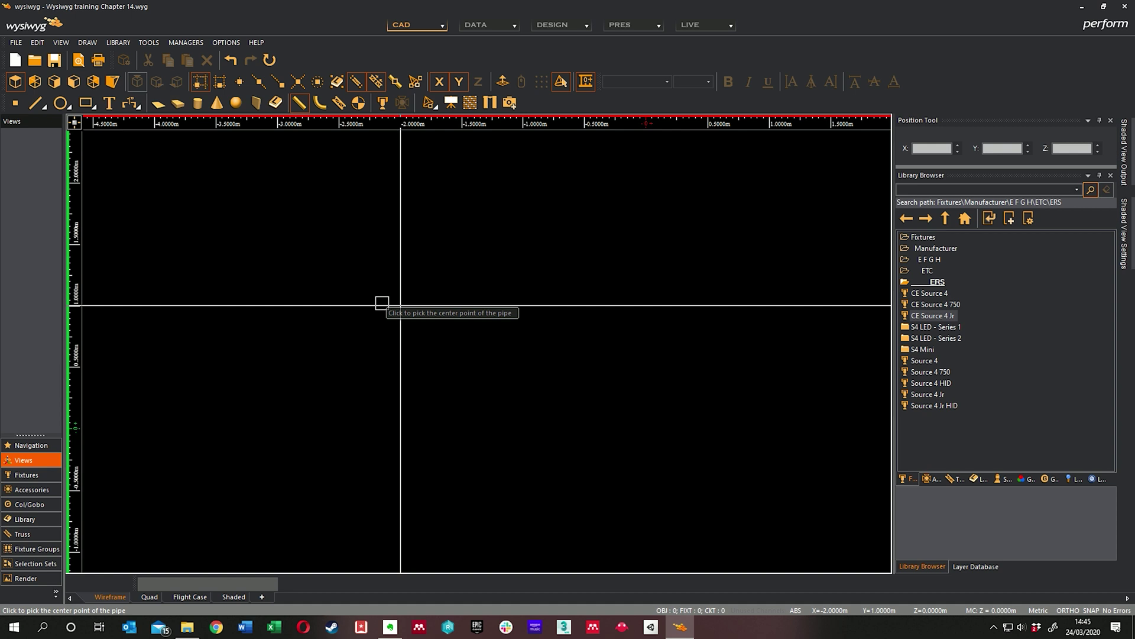
pyautogui.click(382, 303)
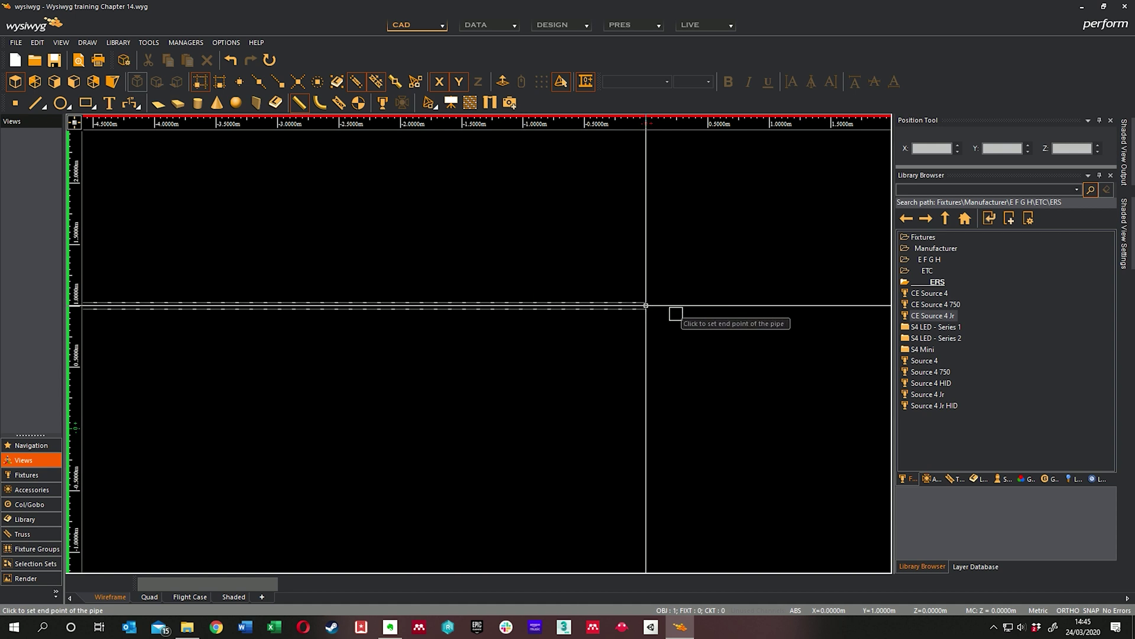
pyautogui.click(766, 310)
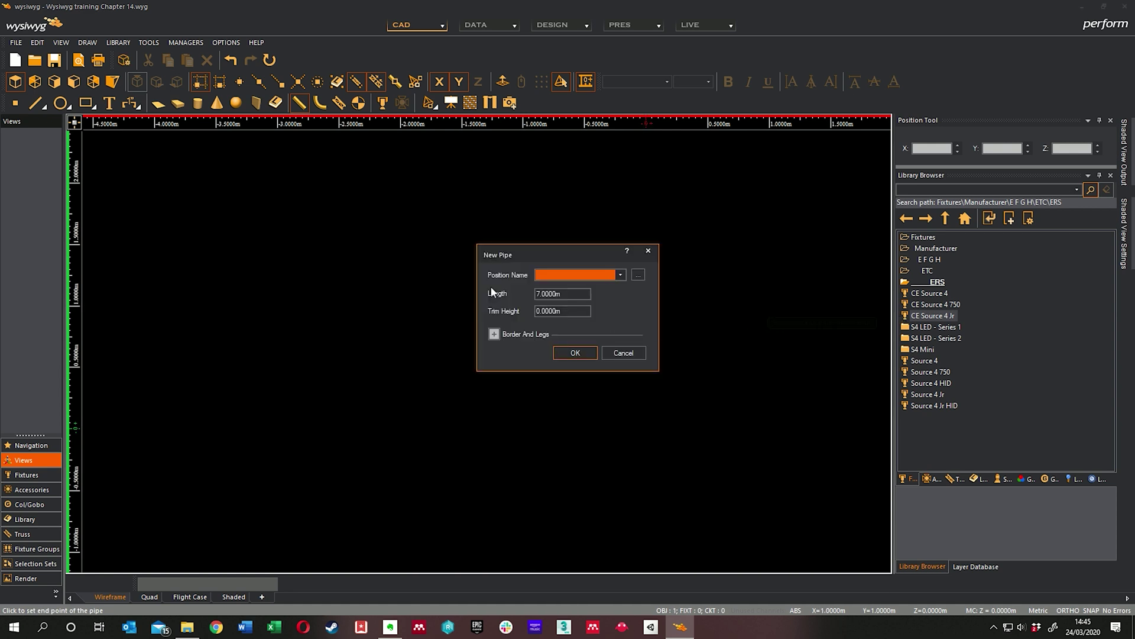
pyautogui.click(575, 353)
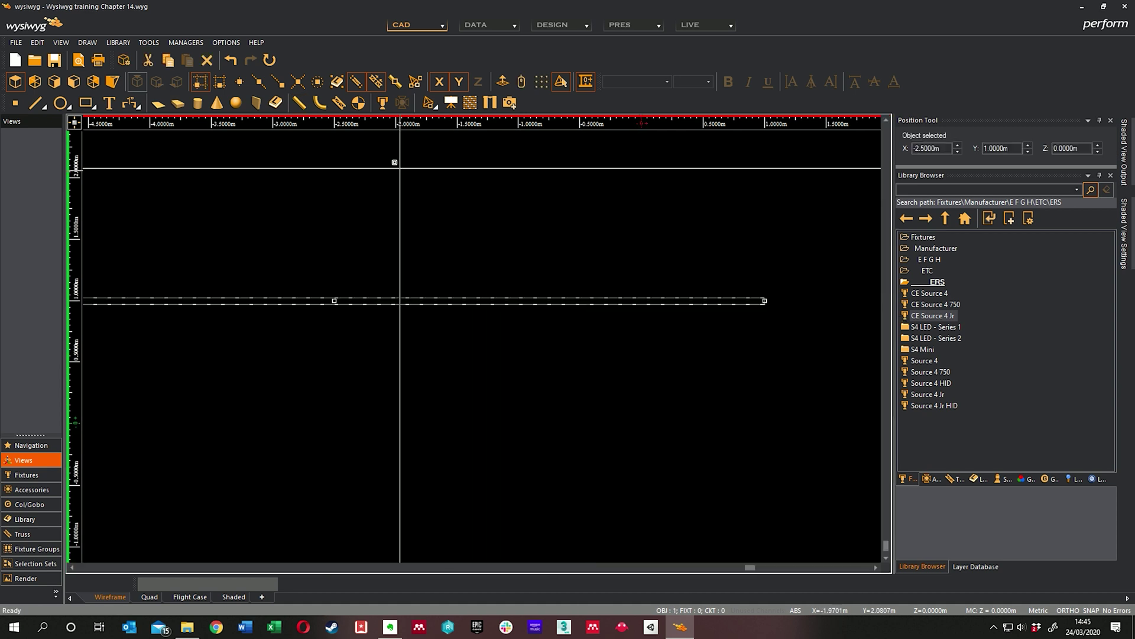
pyautogui.click(935, 315)
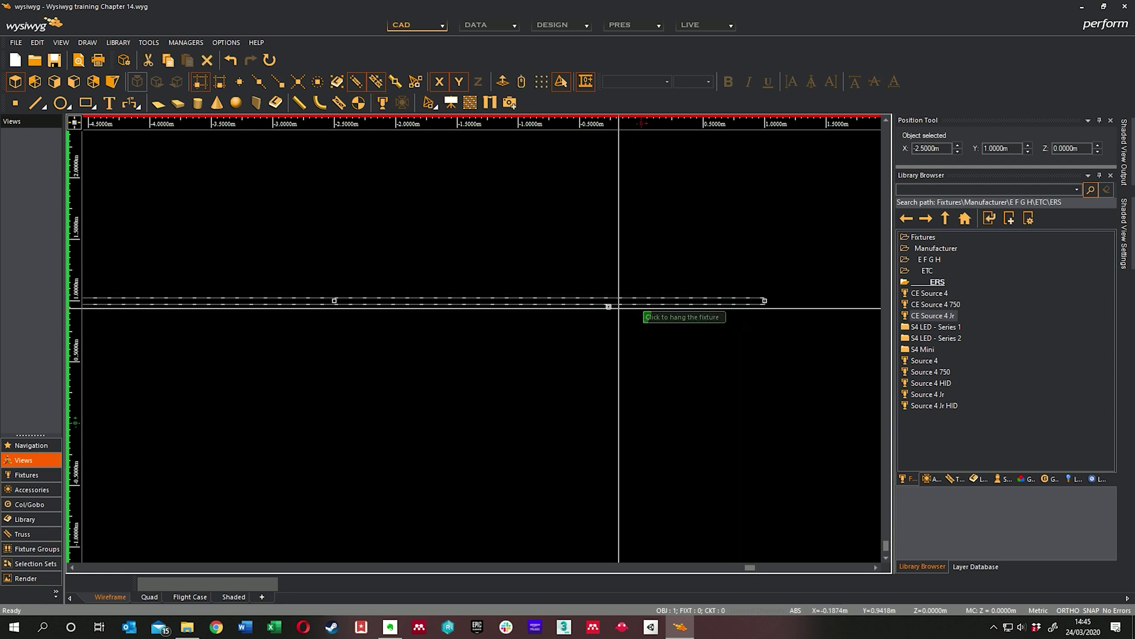
# Step: Turn on the document grid, drawn as solid lines, in Document Options
pyautogui.click(226, 43)
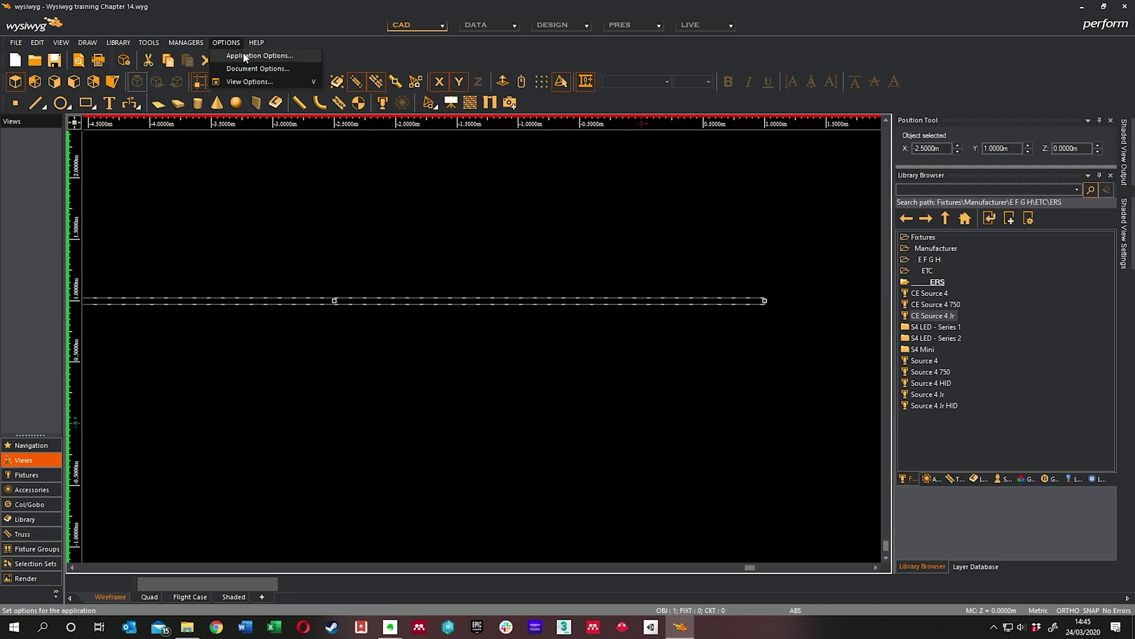
pyautogui.click(246, 69)
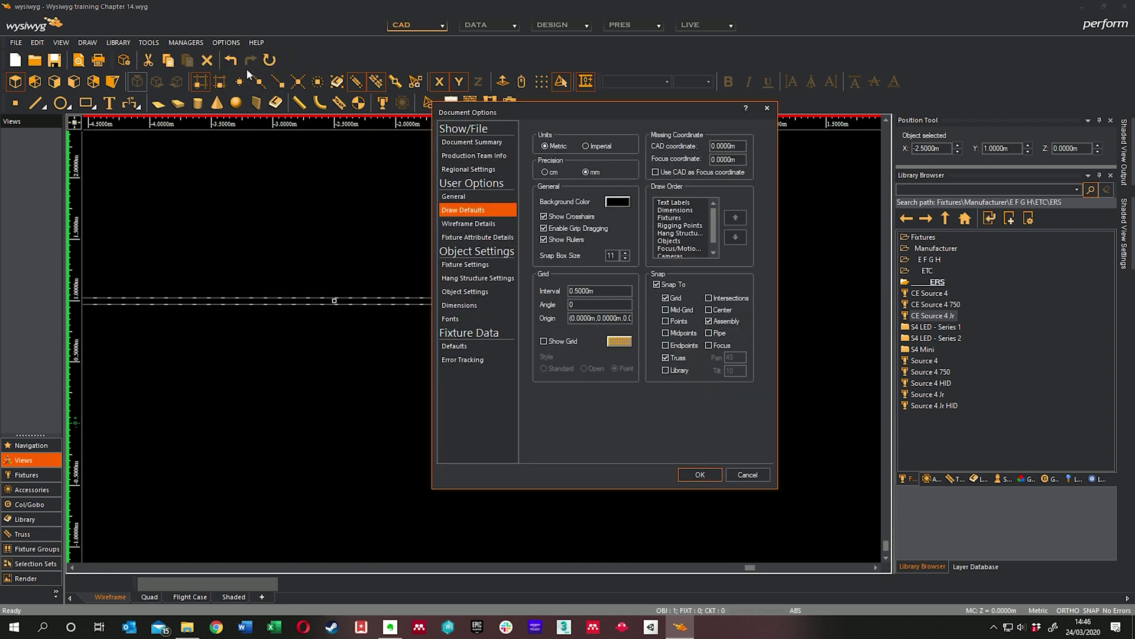
pyautogui.click(556, 340)
pyautogui.click(559, 369)
pyautogui.click(702, 475)
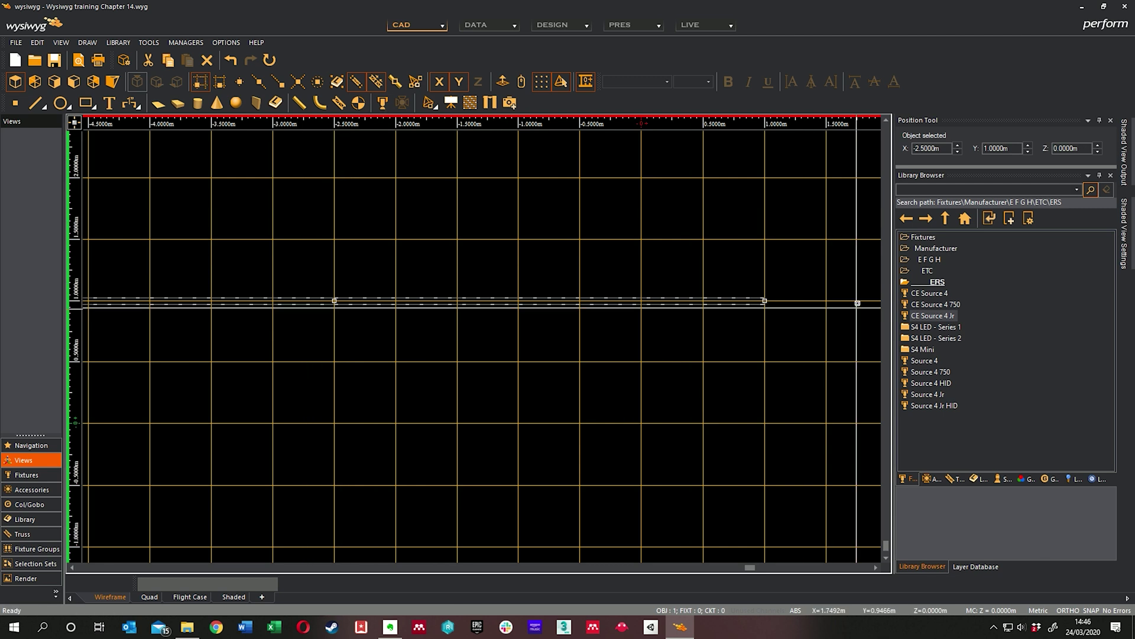
# Step: Hang two CE Source 4 Jr fixtures on the pipe
pyautogui.click(933, 316)
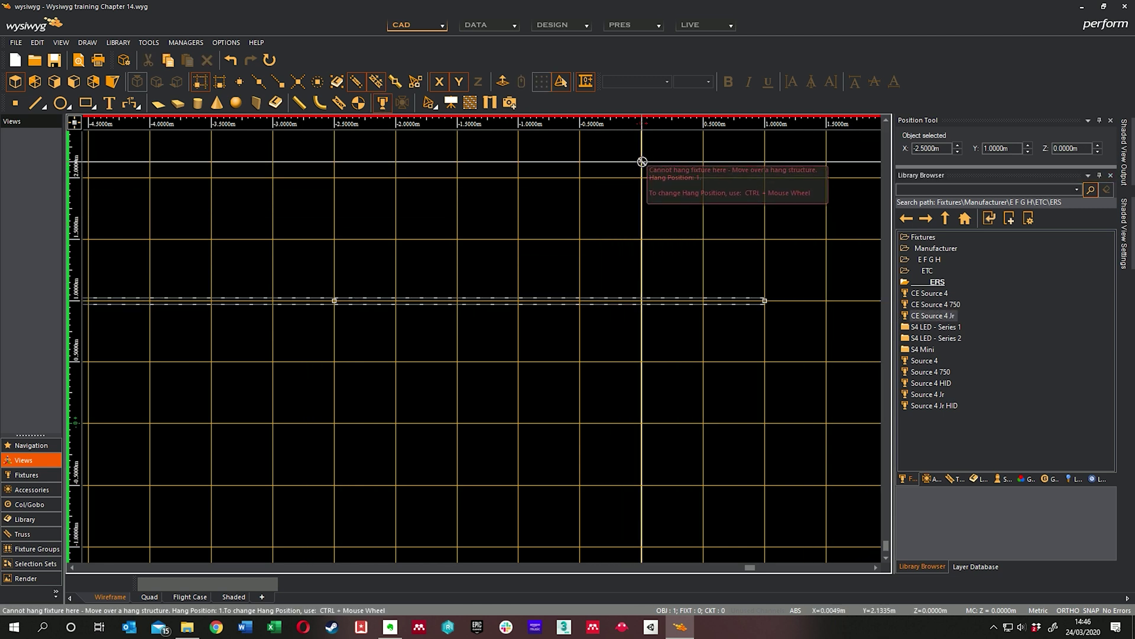
pyautogui.click(641, 301)
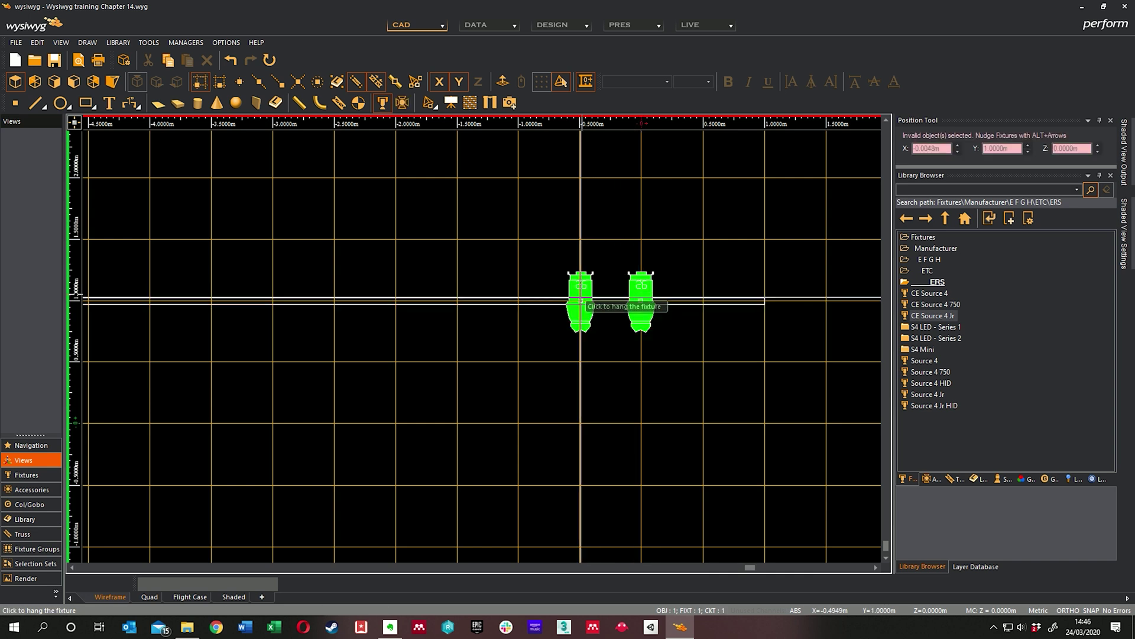
pyautogui.click(580, 301)
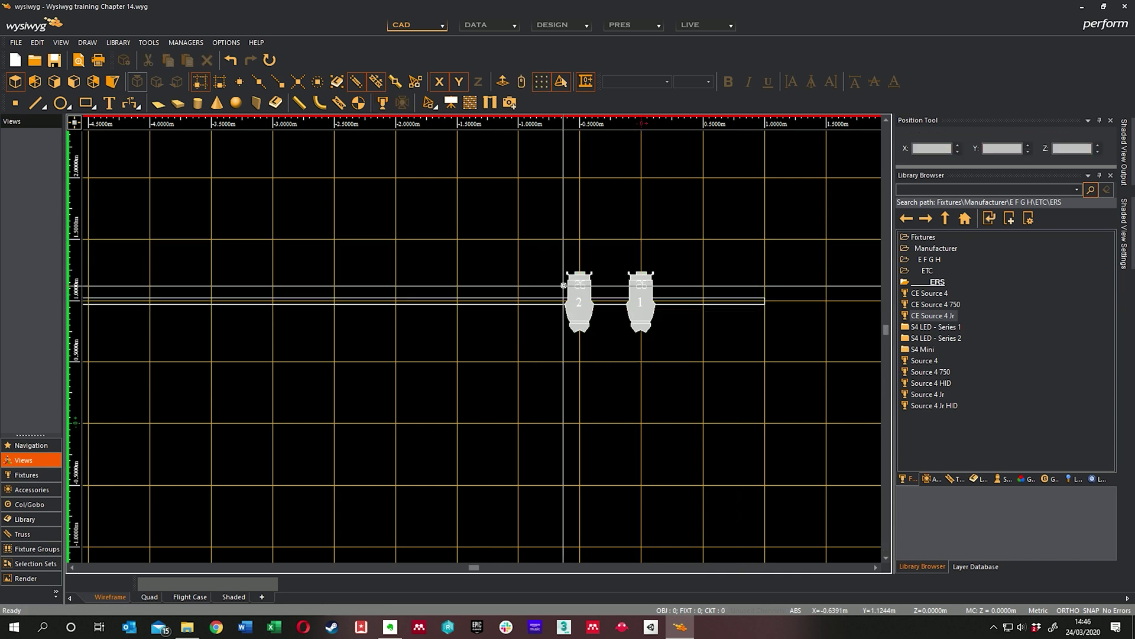
# Step: Turn the document grid back off in Document Options
pyautogui.click(205, 41)
pyautogui.moveTo(213, 39)
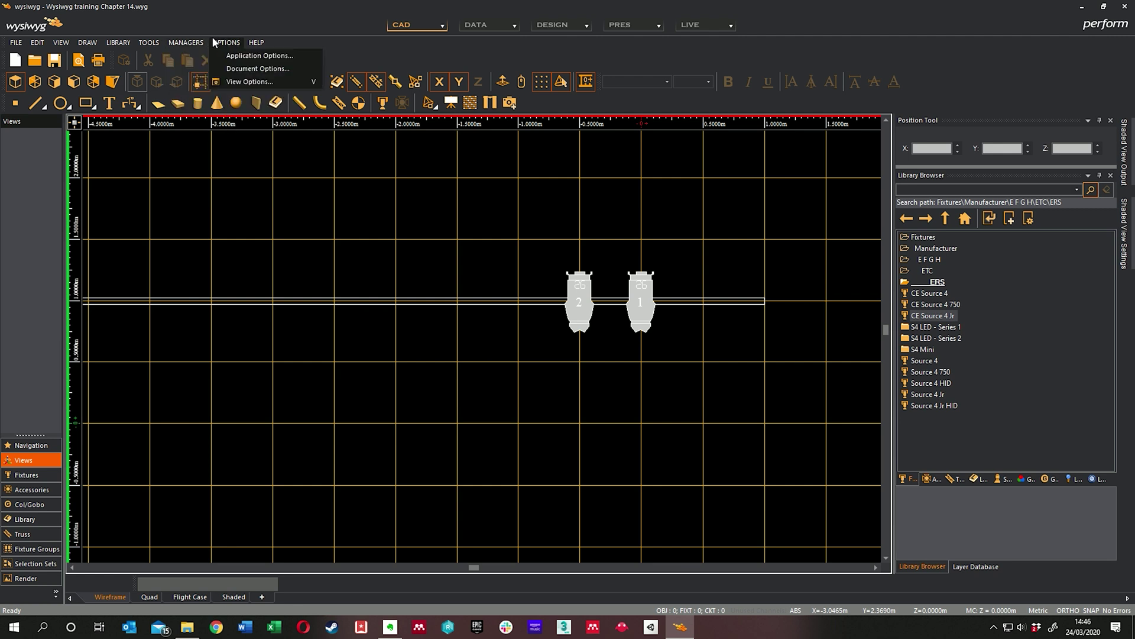
pyautogui.click(219, 69)
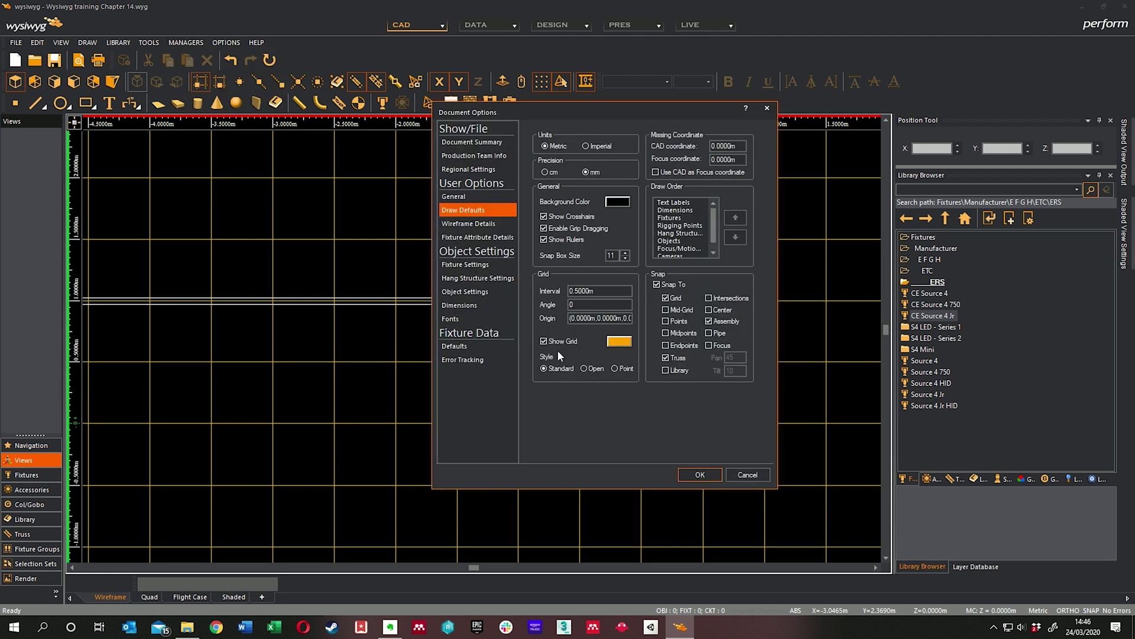
pyautogui.click(554, 345)
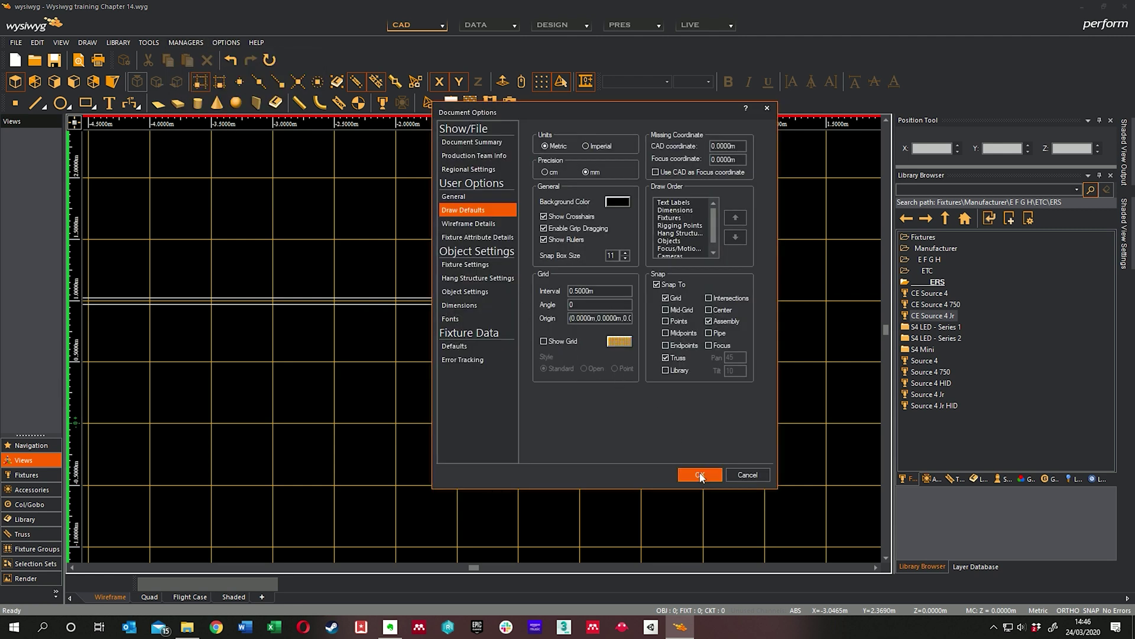
pyautogui.click(700, 474)
# Step: Delete the pipe together with its hung fixtures, leaving the plan empty
pyautogui.click(704, 301)
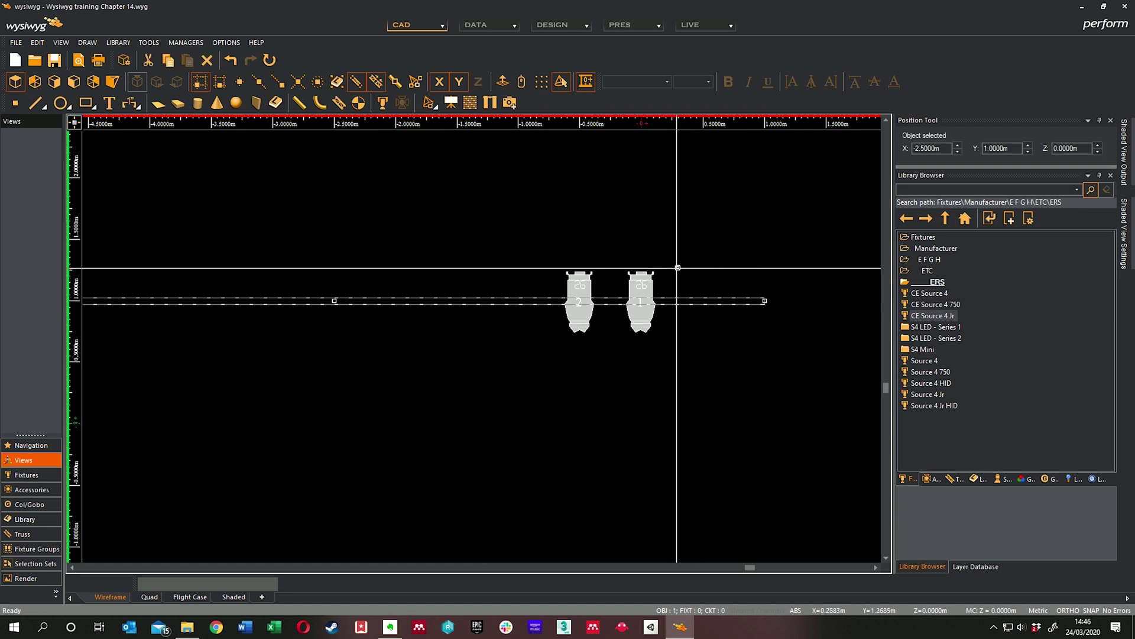
pyautogui.press('Delete')
pyautogui.click(561, 345)
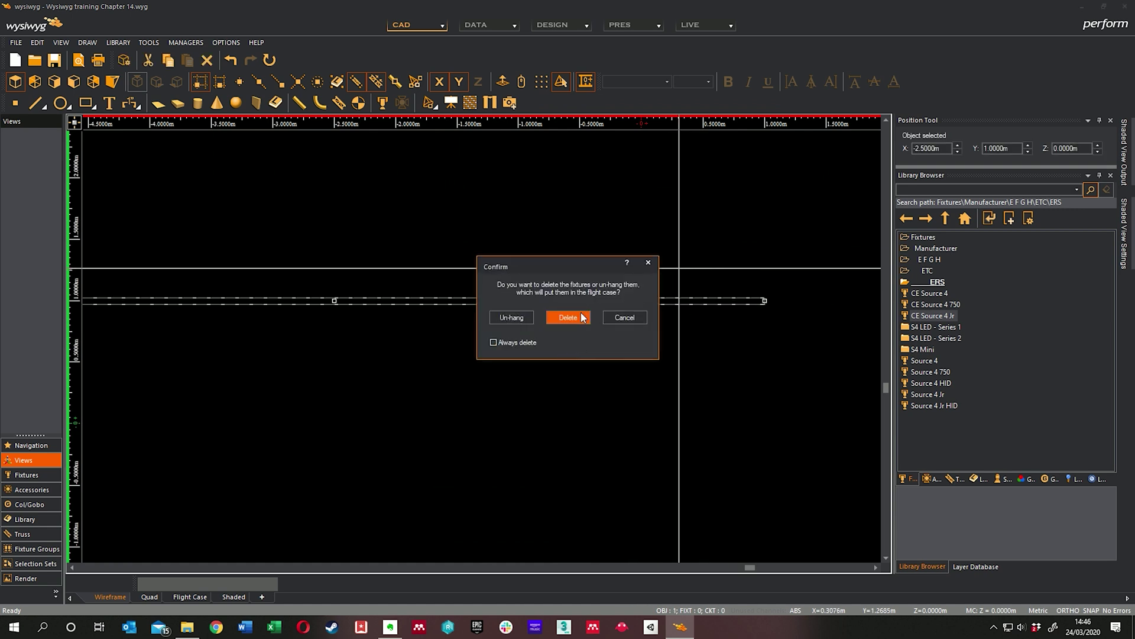
pyautogui.click(570, 318)
pyautogui.moveTo(588, 339); pyautogui.dragTo(429, 261, button='middle')
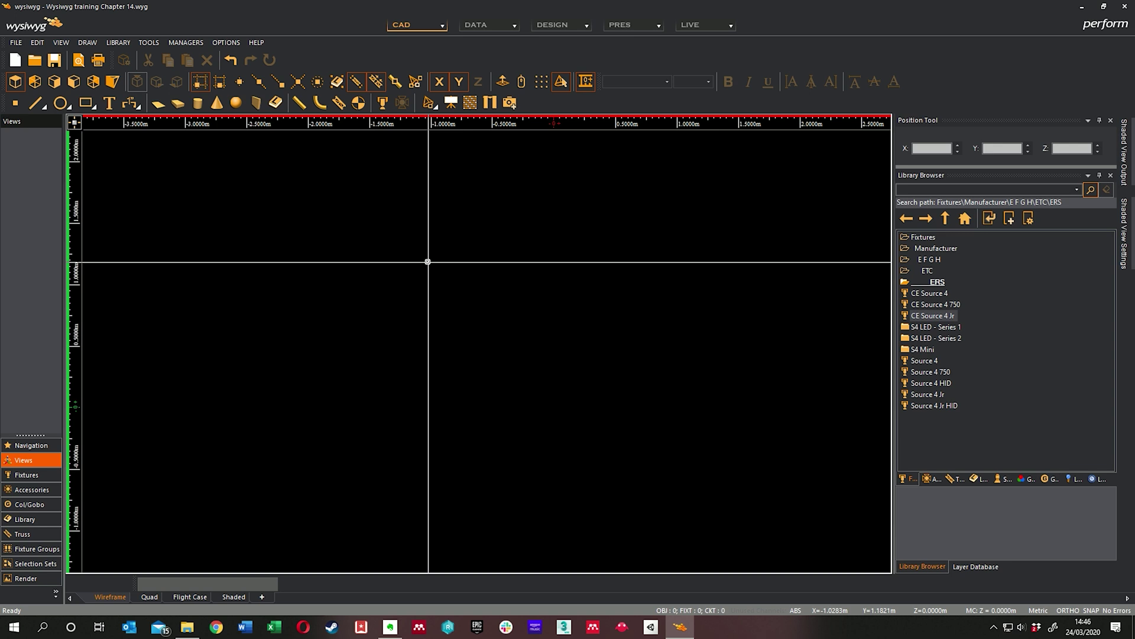
# Step: Merge JCS - Lighting rev2.dwg from JCS > 0.3 - Lighting > 3.1 - Cad plans
pyautogui.click(16, 42)
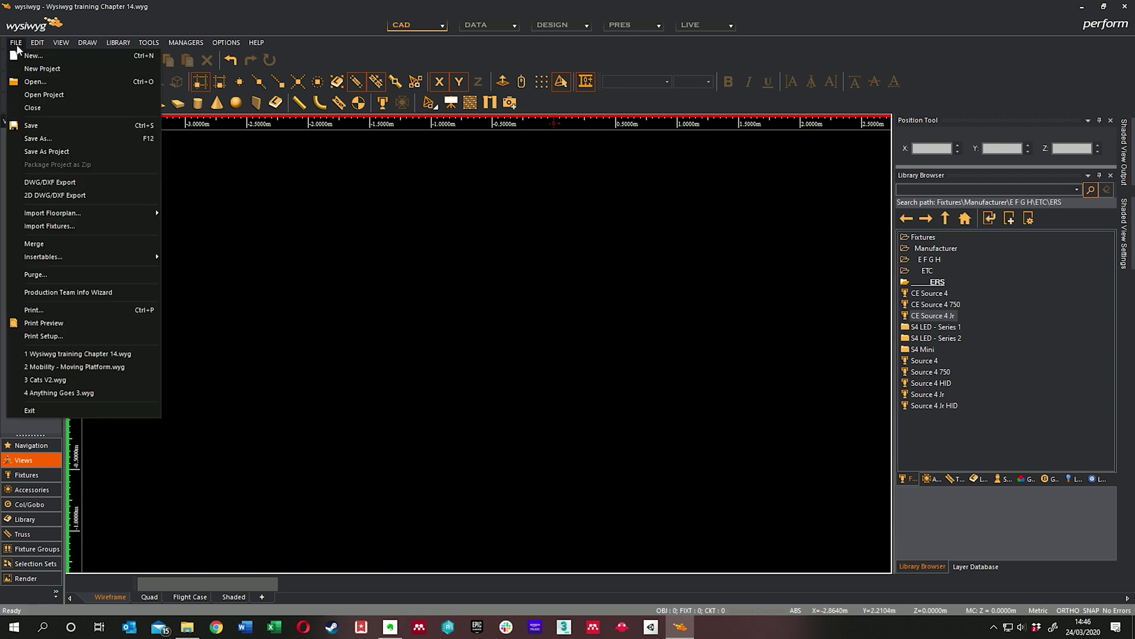
pyautogui.click(62, 243)
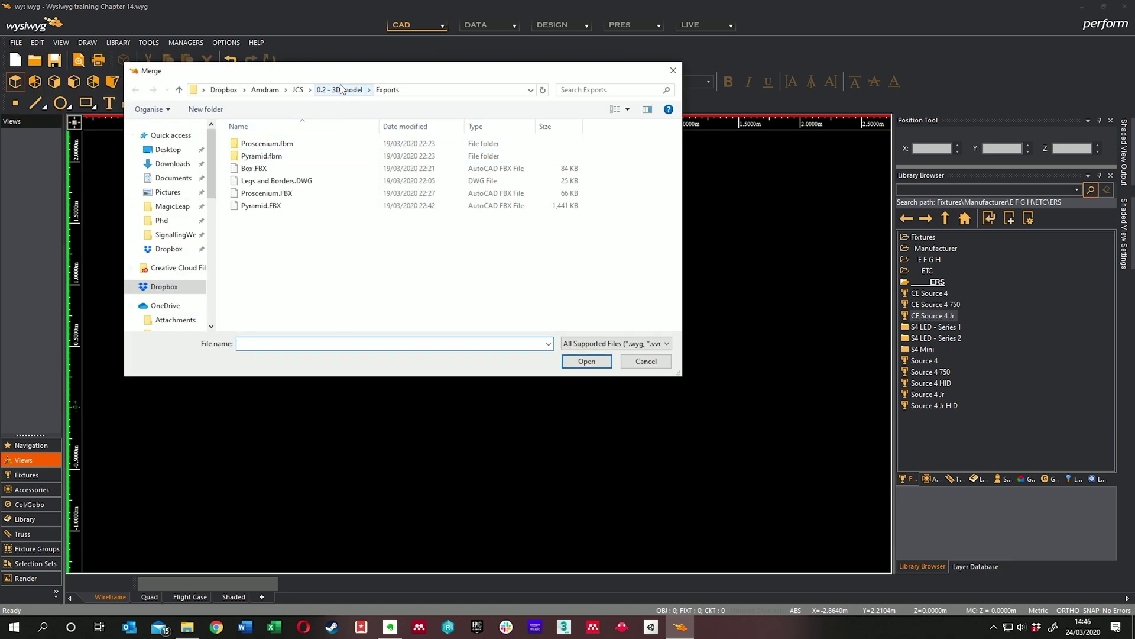
pyautogui.click(299, 90)
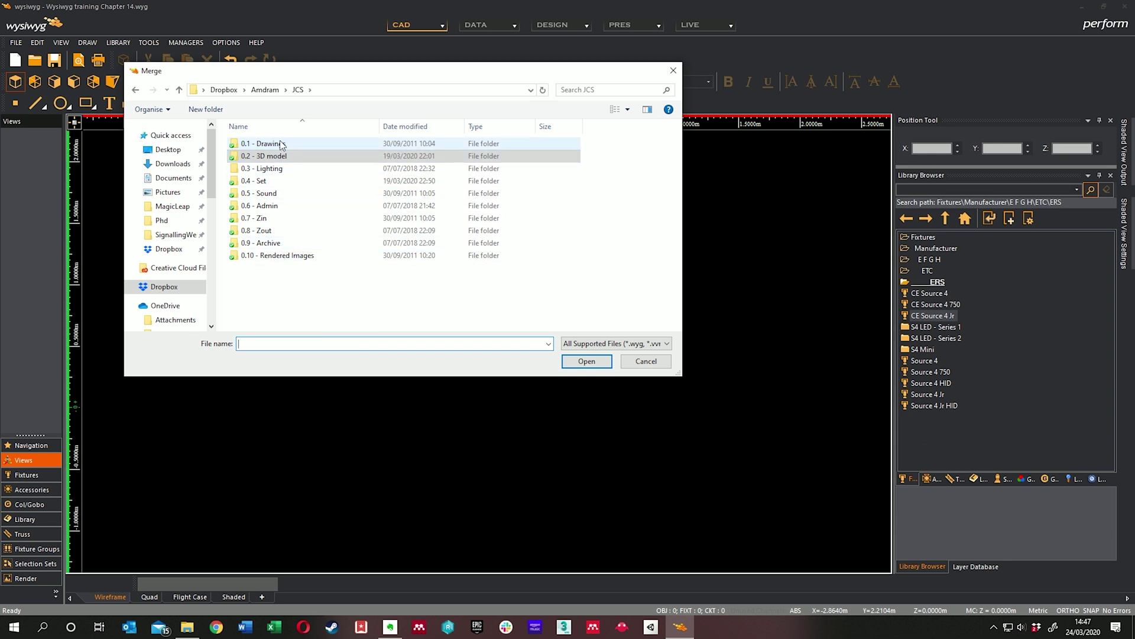
pyautogui.click(282, 144)
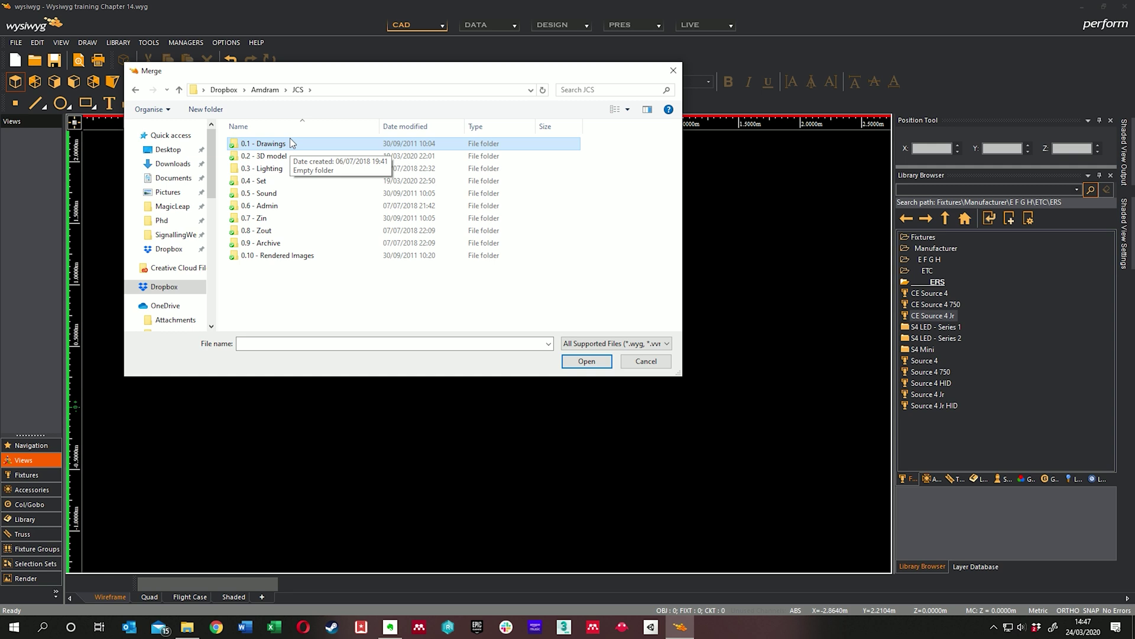
pyautogui.doubleClick(287, 171)
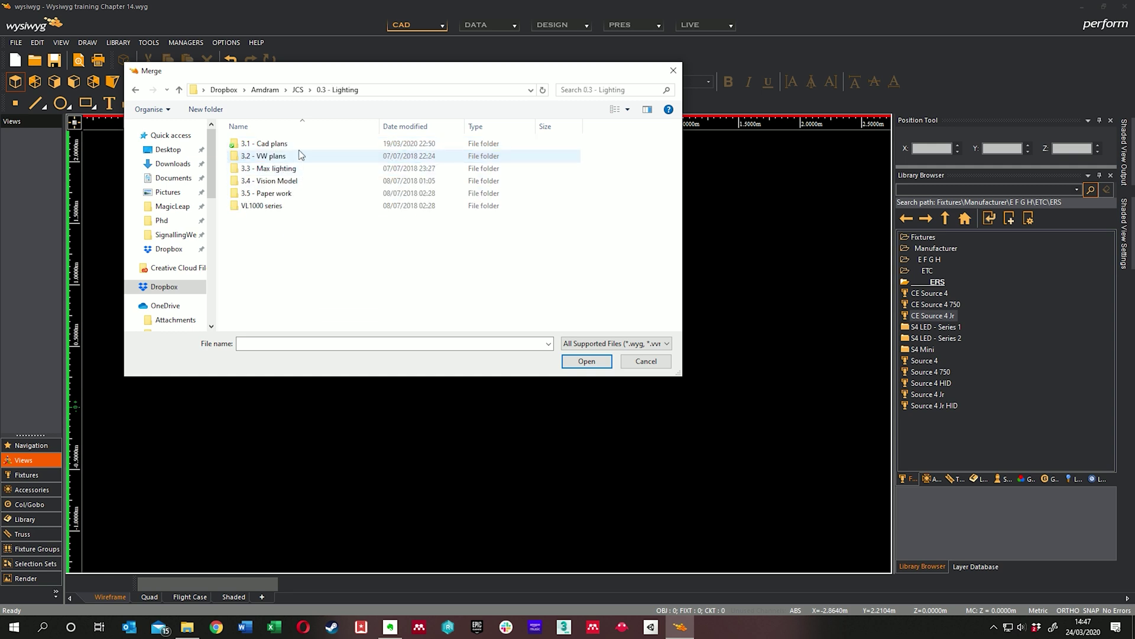
pyautogui.doubleClick(296, 145)
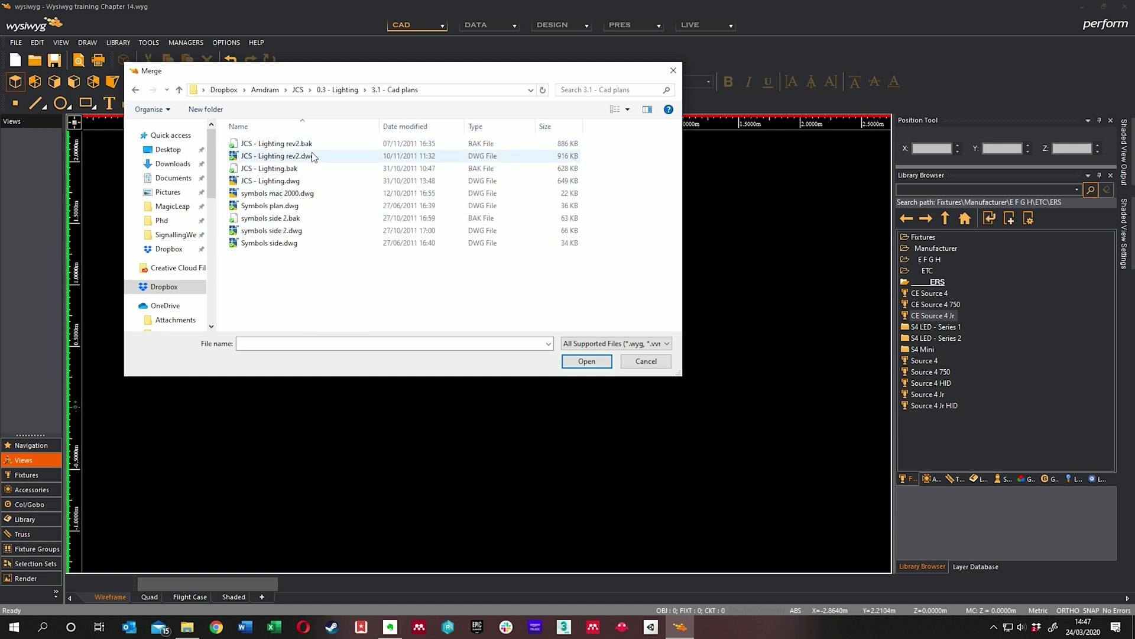
pyautogui.click(315, 157)
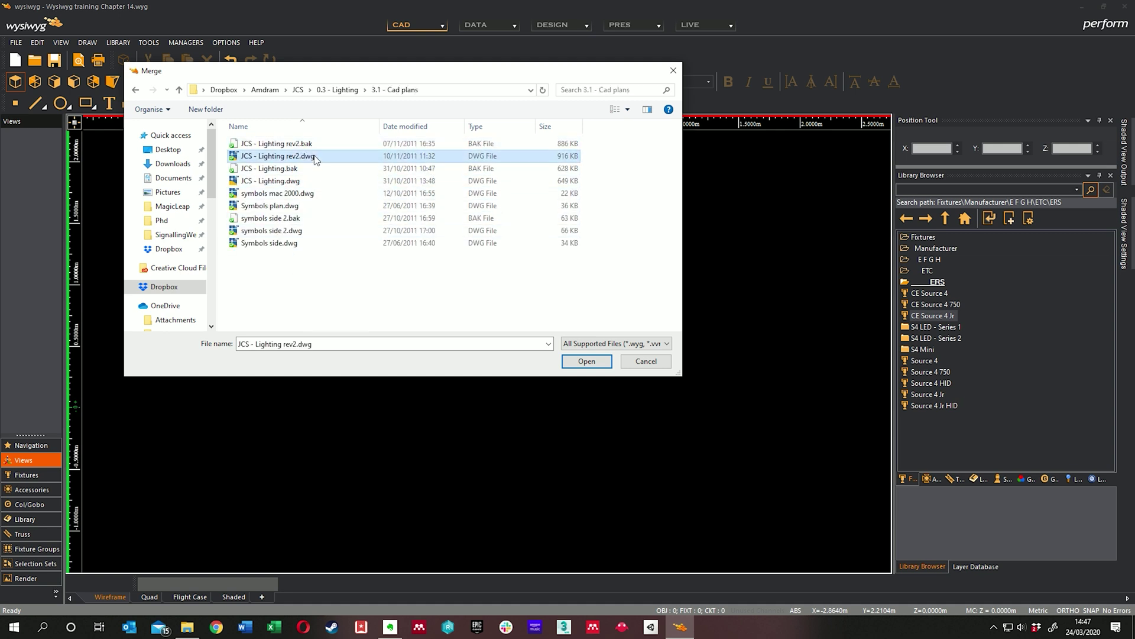
pyautogui.click(585, 361)
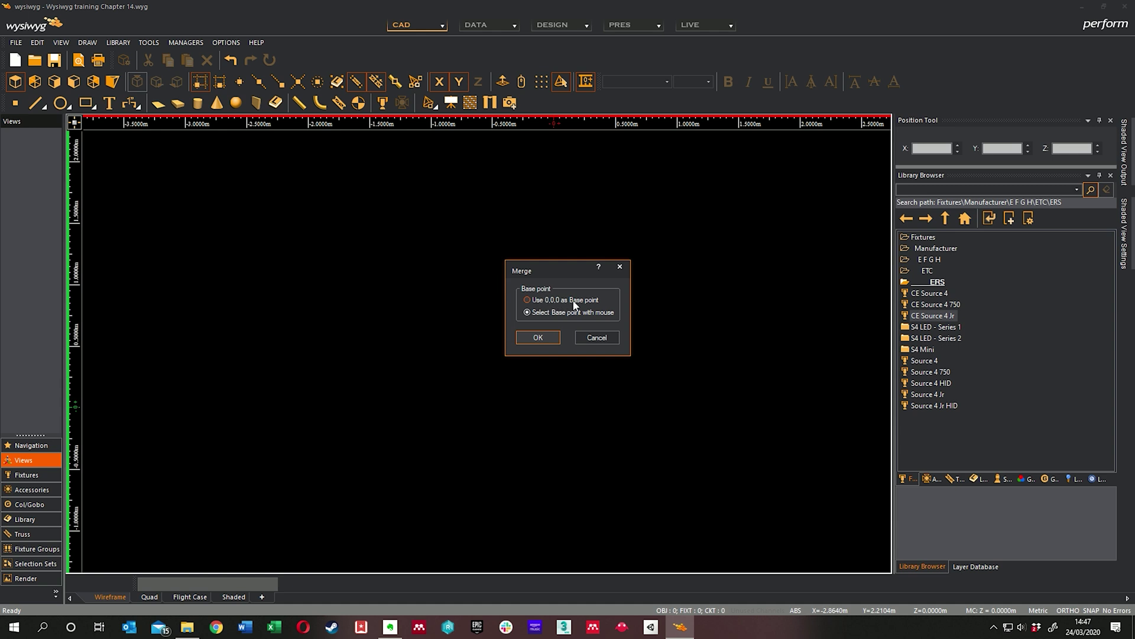
# Step: Choose 'Use 0,0,0 as Base point' for the merge and confirm
pyautogui.click(565, 301)
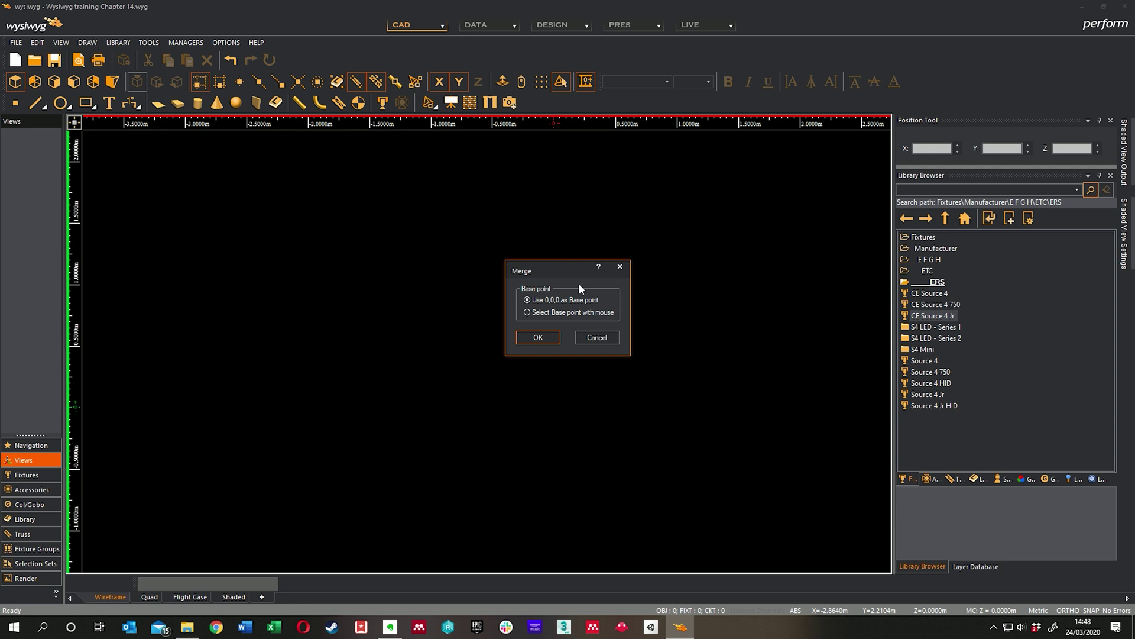
pyautogui.click(538, 337)
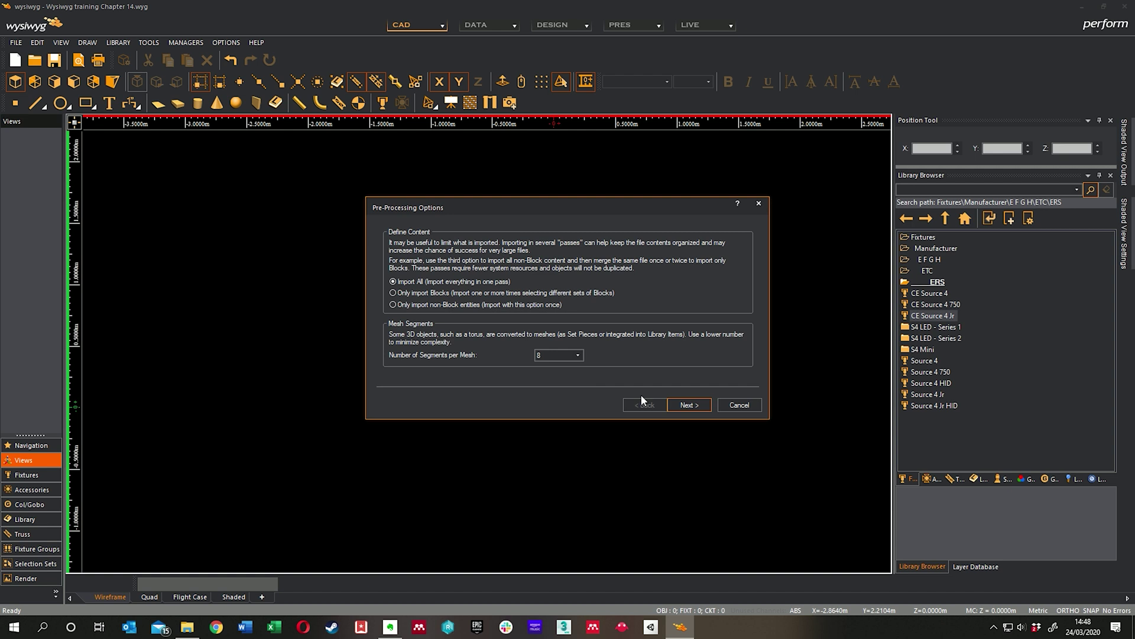
# Step: Accept the pre-processing options and millimetre scale, then select all layers and review them
pyautogui.click(689, 406)
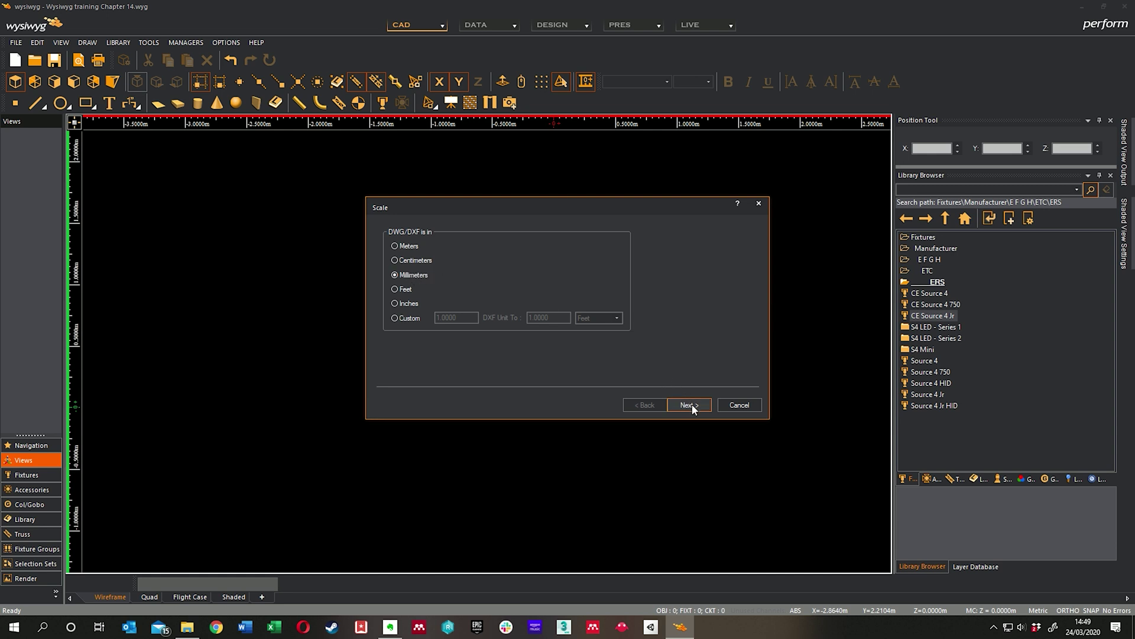
pyautogui.click(690, 406)
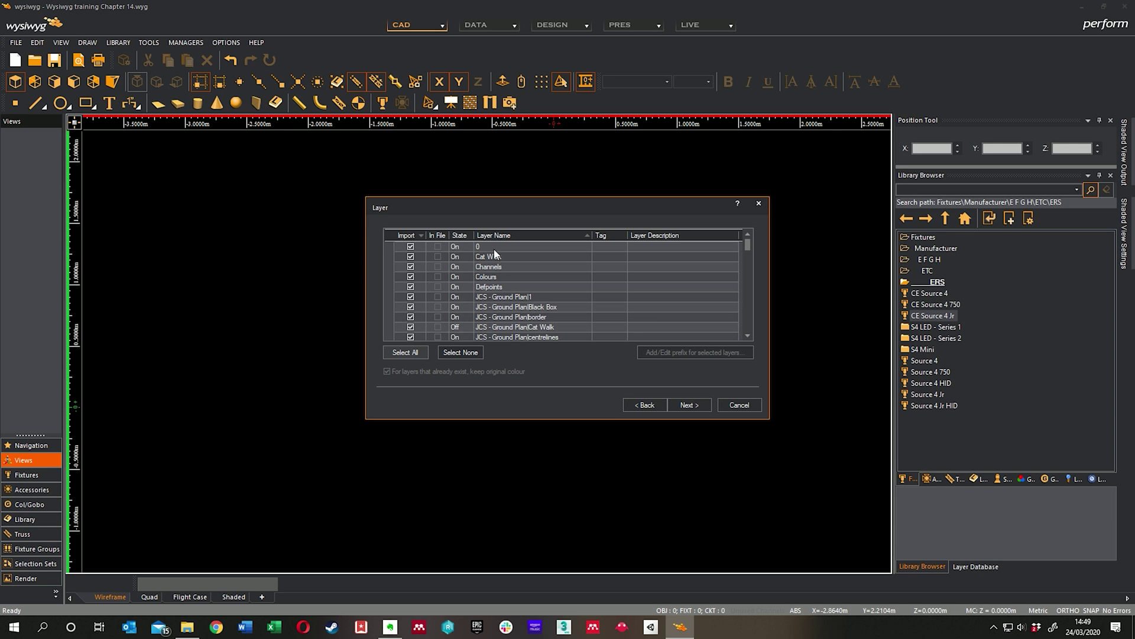
pyautogui.click(411, 354)
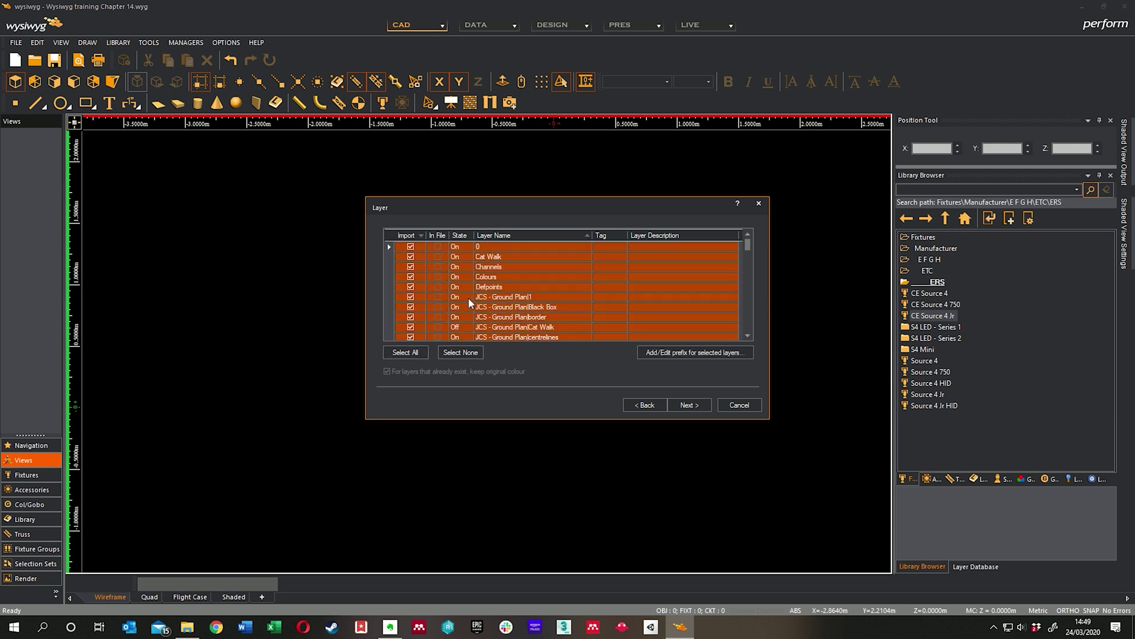
pyautogui.scroll(-12, 500, 327)
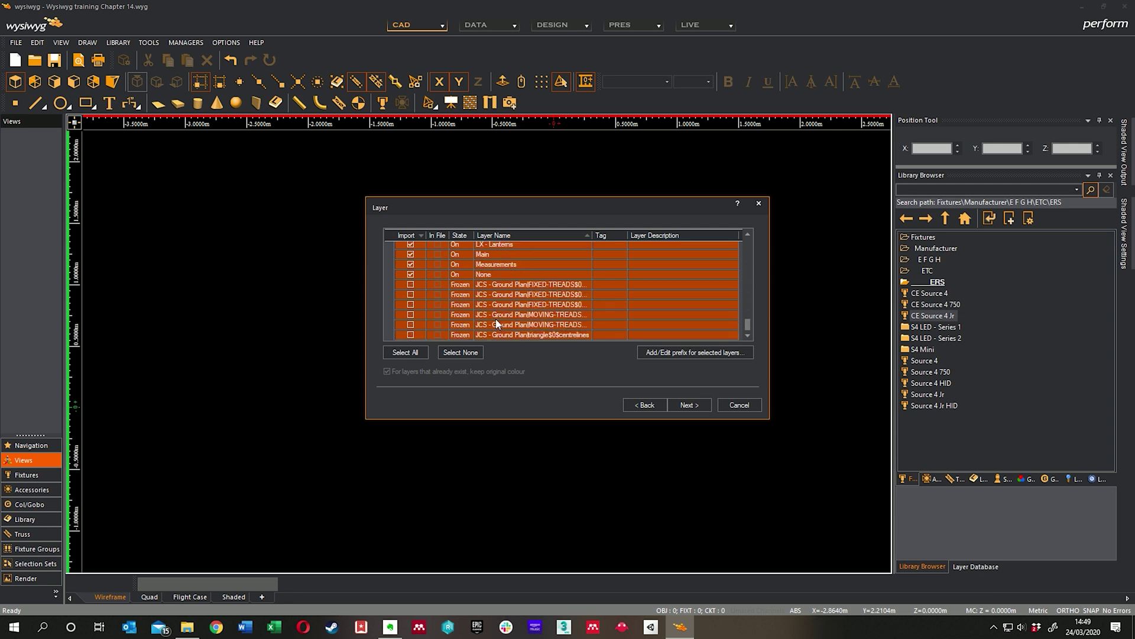
pyautogui.scroll(2, 488, 315)
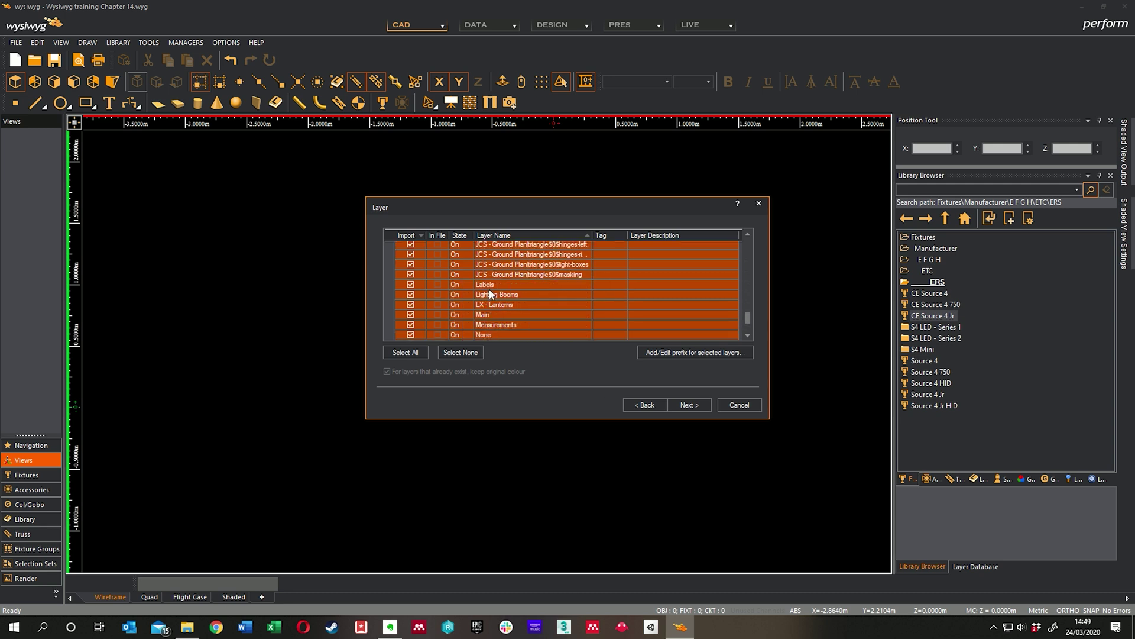
pyautogui.scroll(10, 515, 312)
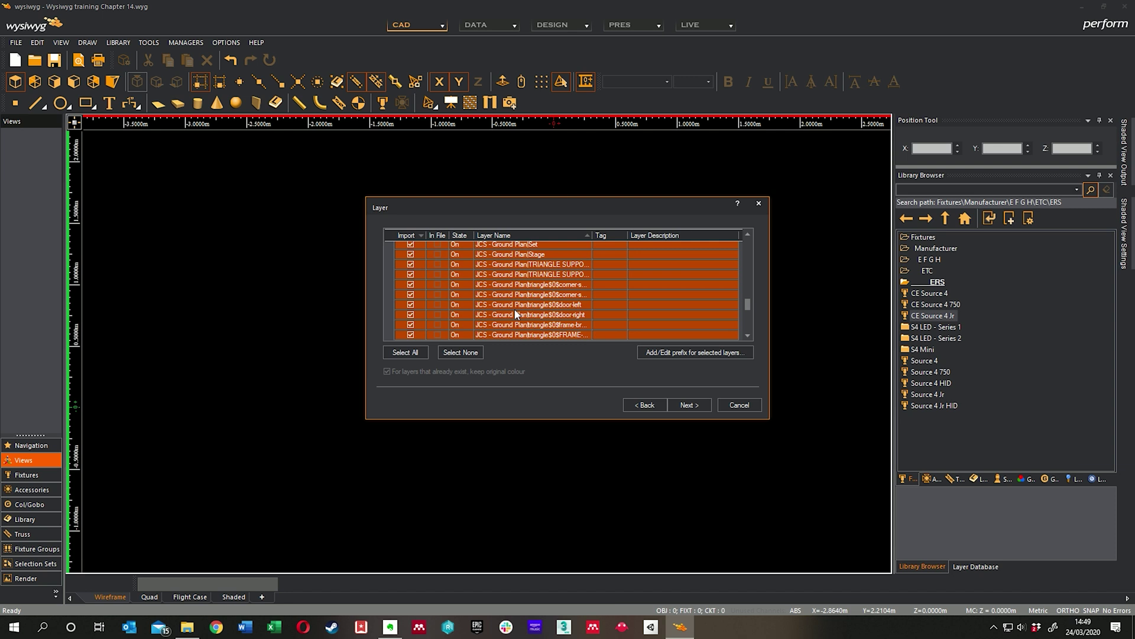
pyautogui.scroll(3, 510, 306)
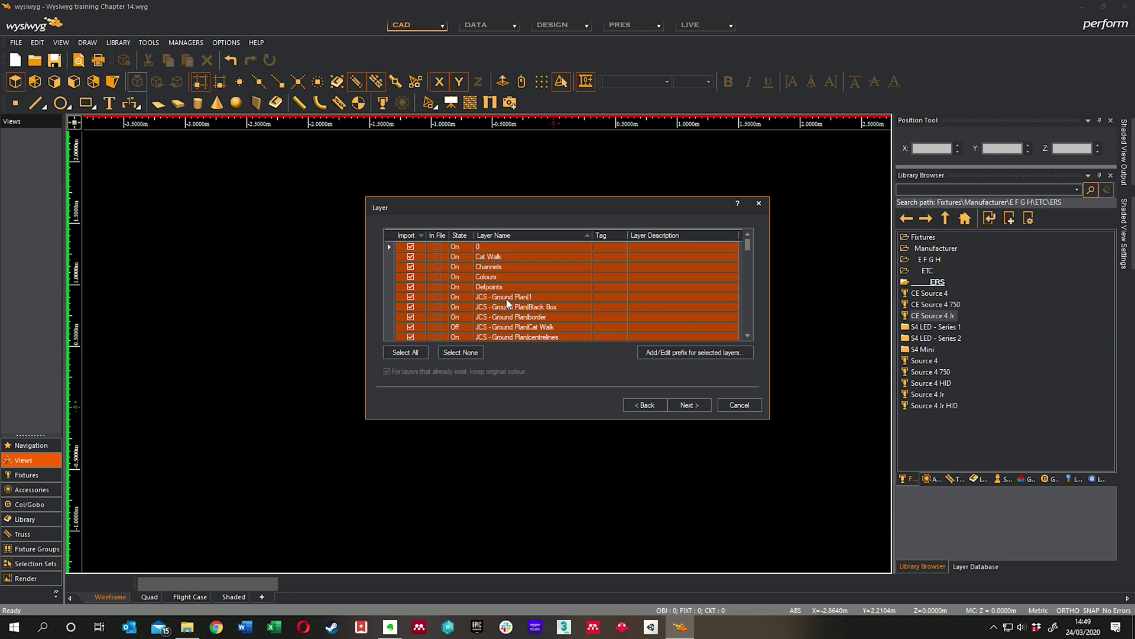
pyautogui.scroll(-8, 516, 298)
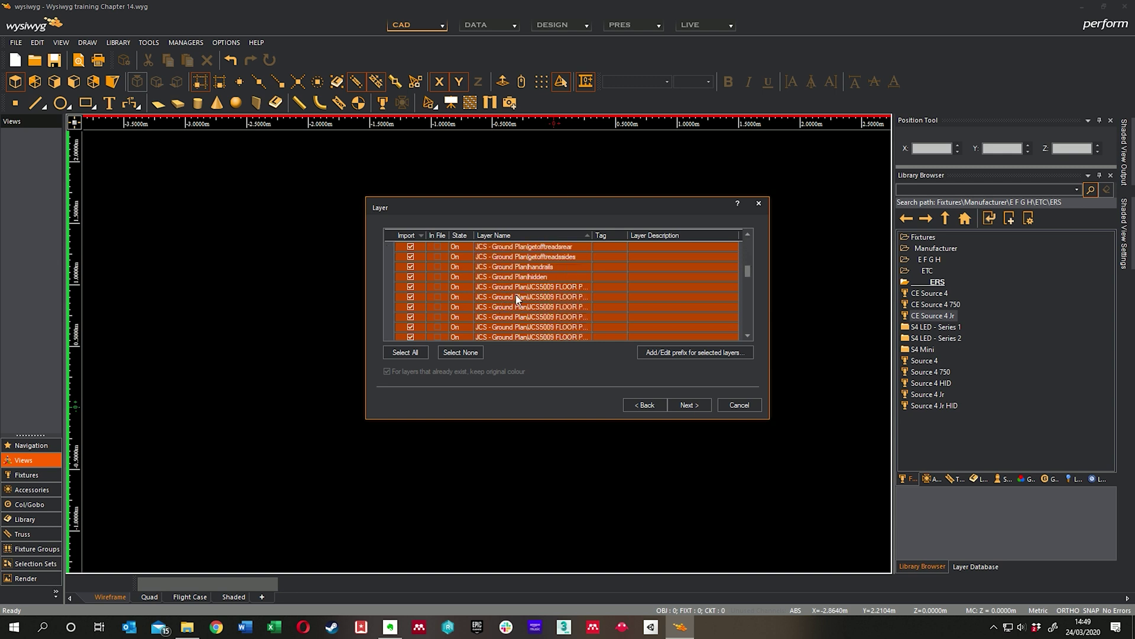
pyautogui.scroll(-3, 516, 305)
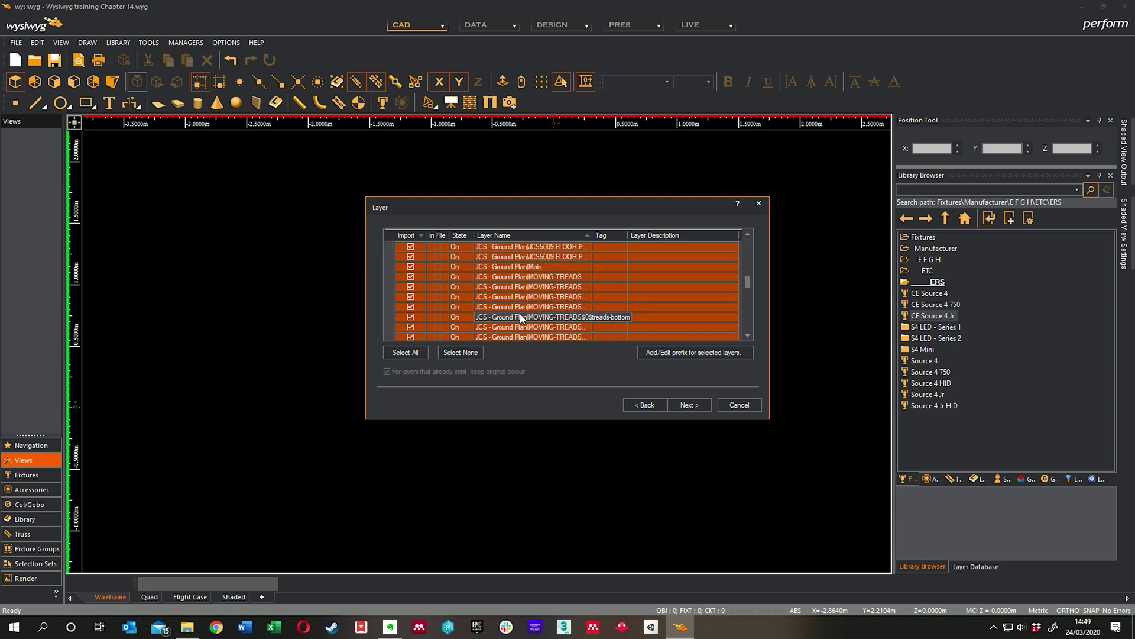
pyautogui.scroll(-2, 518, 313)
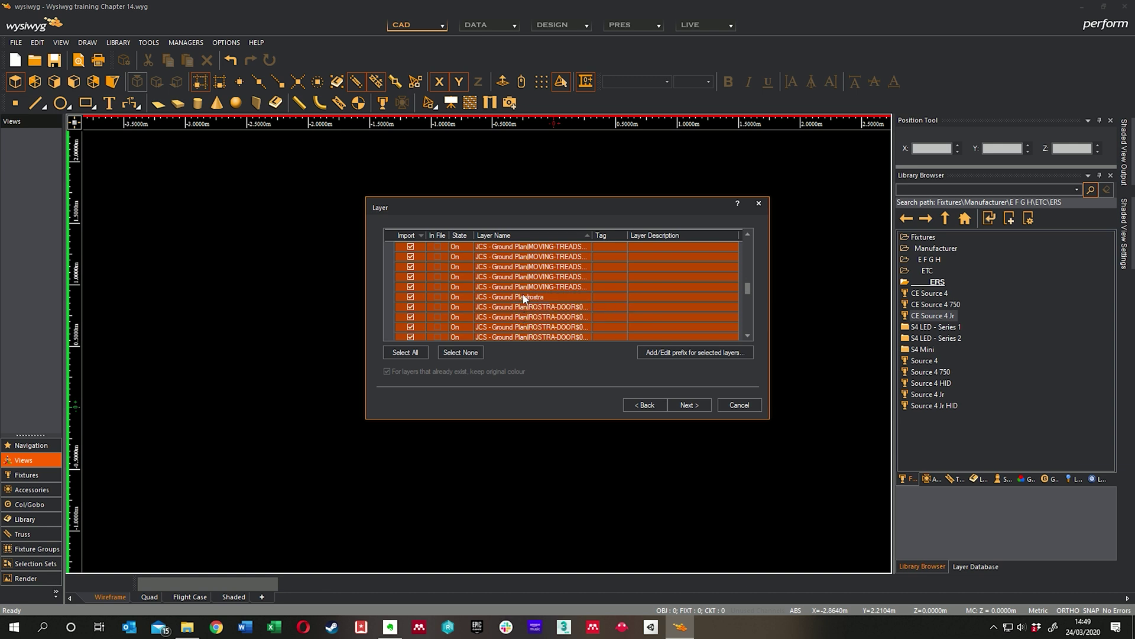
pyautogui.scroll(-3, 546, 313)
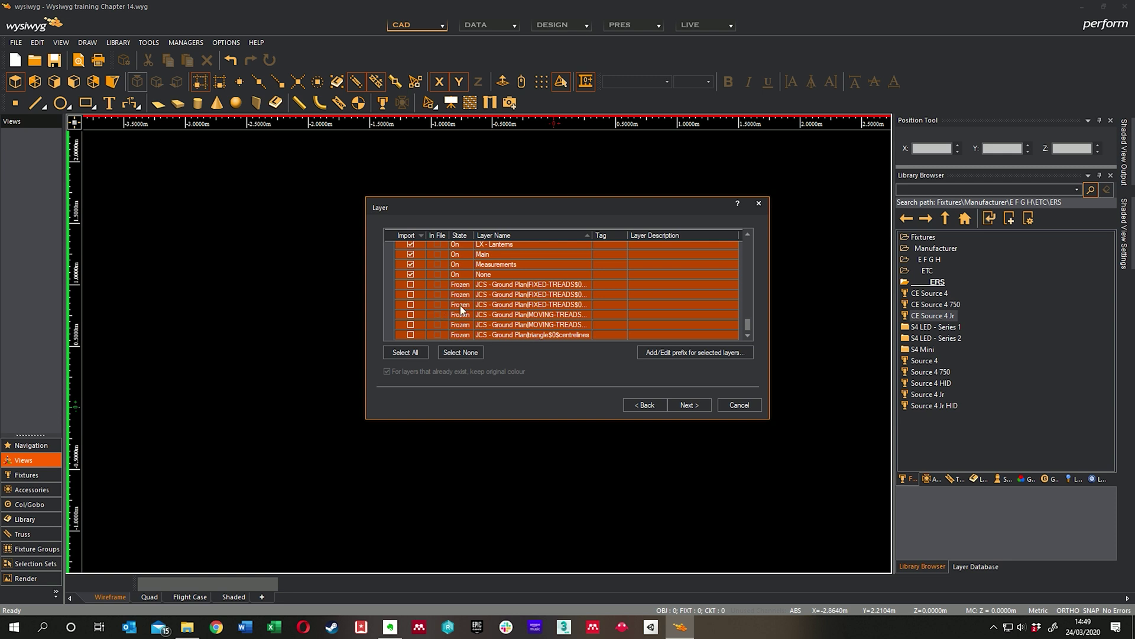
pyautogui.scroll(3, 464, 290)
pyautogui.scroll(8, 463, 291)
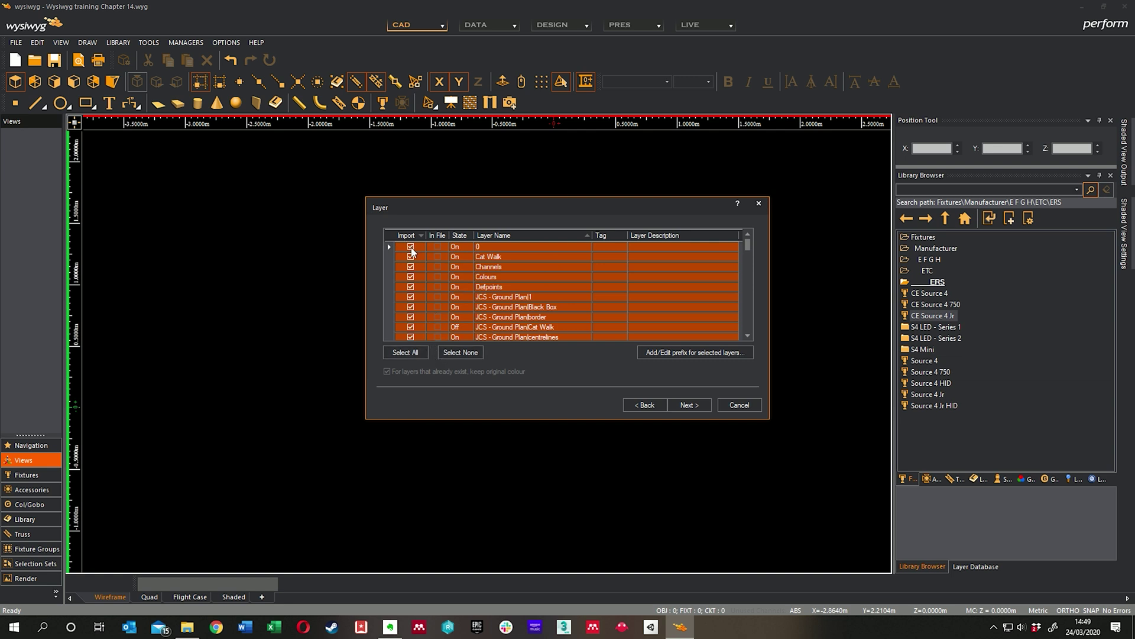
# Step: Untick all layers, then select Channels and the Labels through None layers
pyautogui.click(411, 246)
pyautogui.click(528, 288)
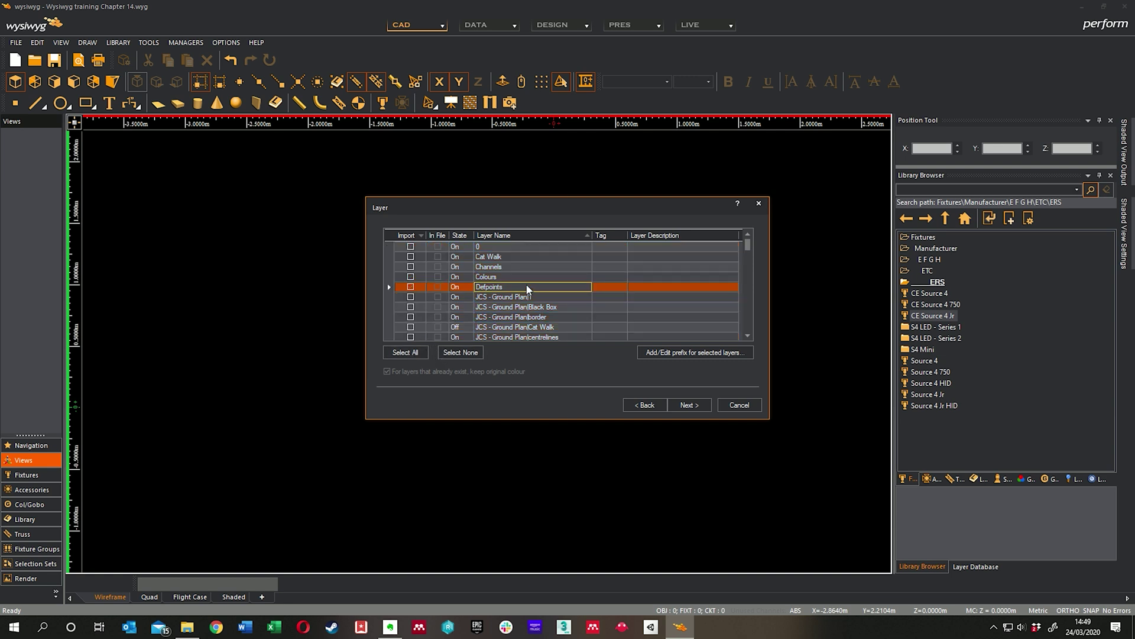
pyautogui.click(501, 267)
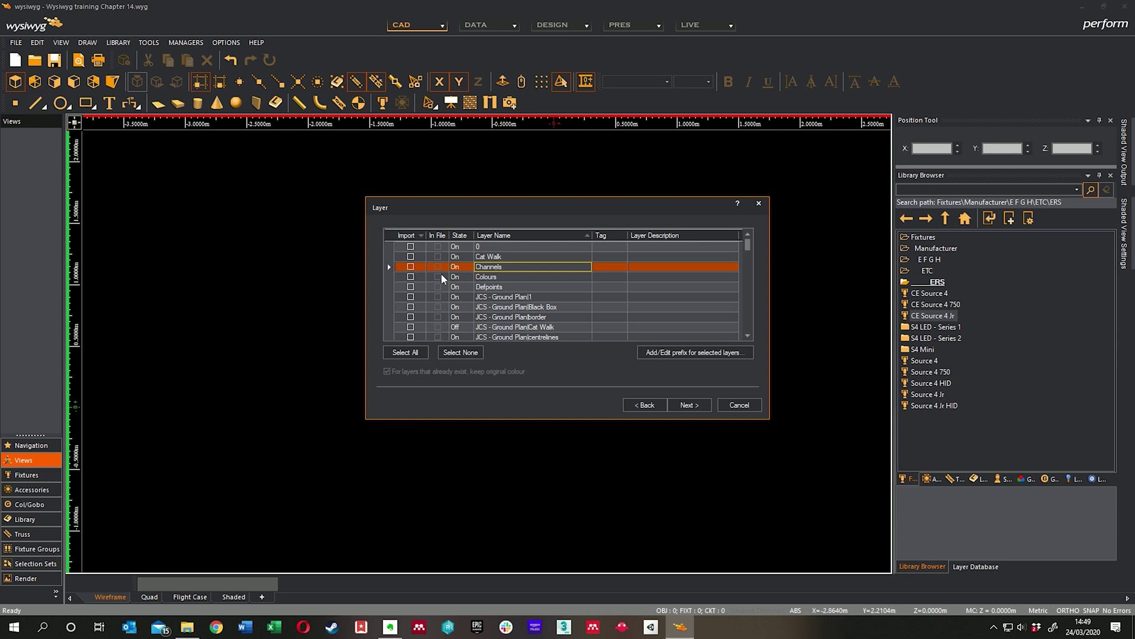
pyautogui.scroll(-5, 505, 278)
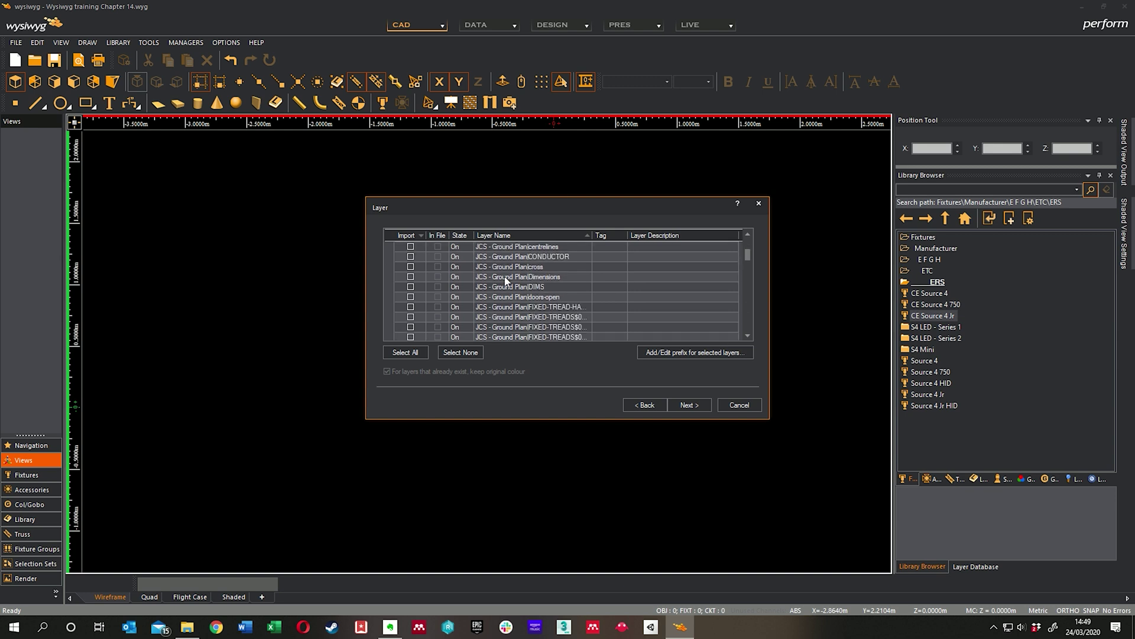
pyautogui.scroll(-8, 505, 278)
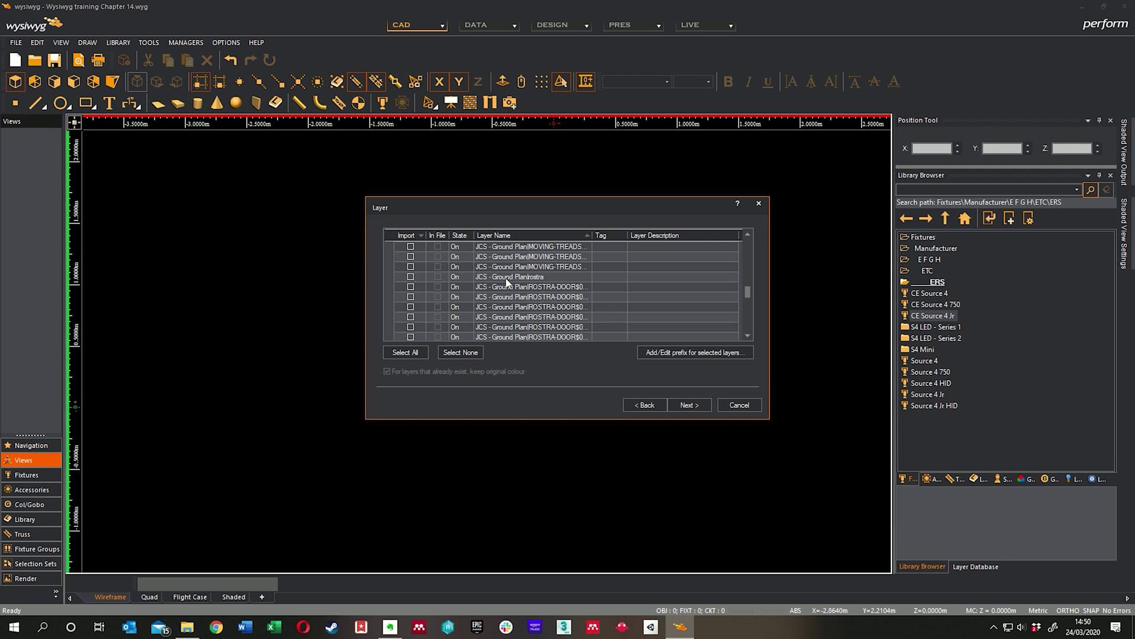
pyautogui.scroll(-3, 506, 284)
pyautogui.moveTo(503, 277); pyautogui.dragTo(501, 327)
# Step: Add Cat Walk and layer 0 to the selection and tick them for import
pyautogui.scroll(-2, 501, 327)
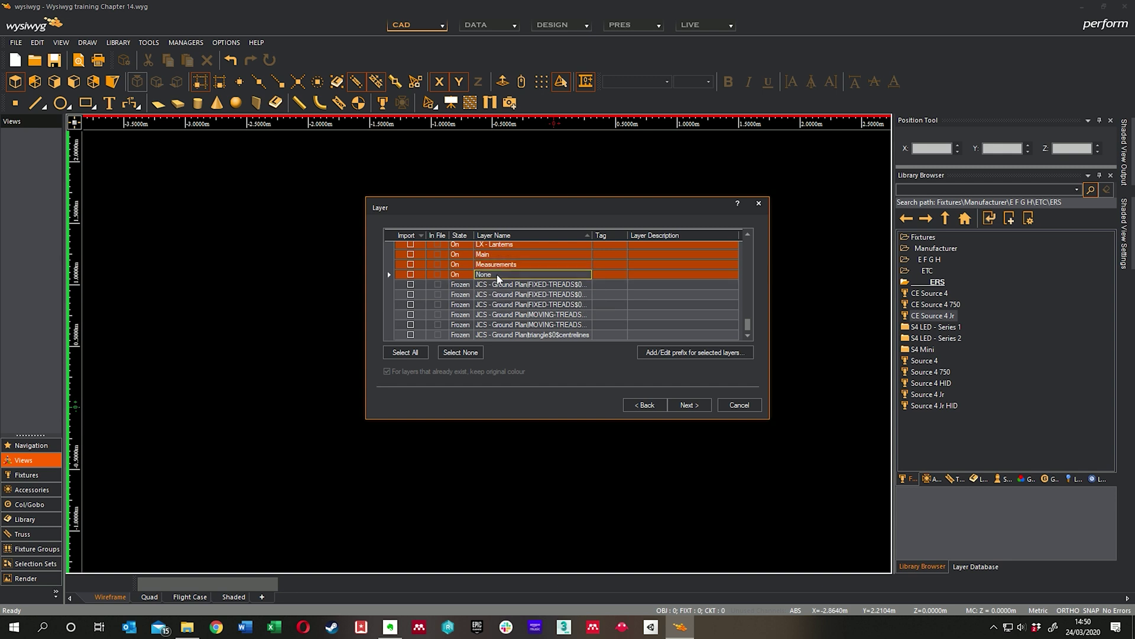
pyautogui.scroll(5, 509, 303)
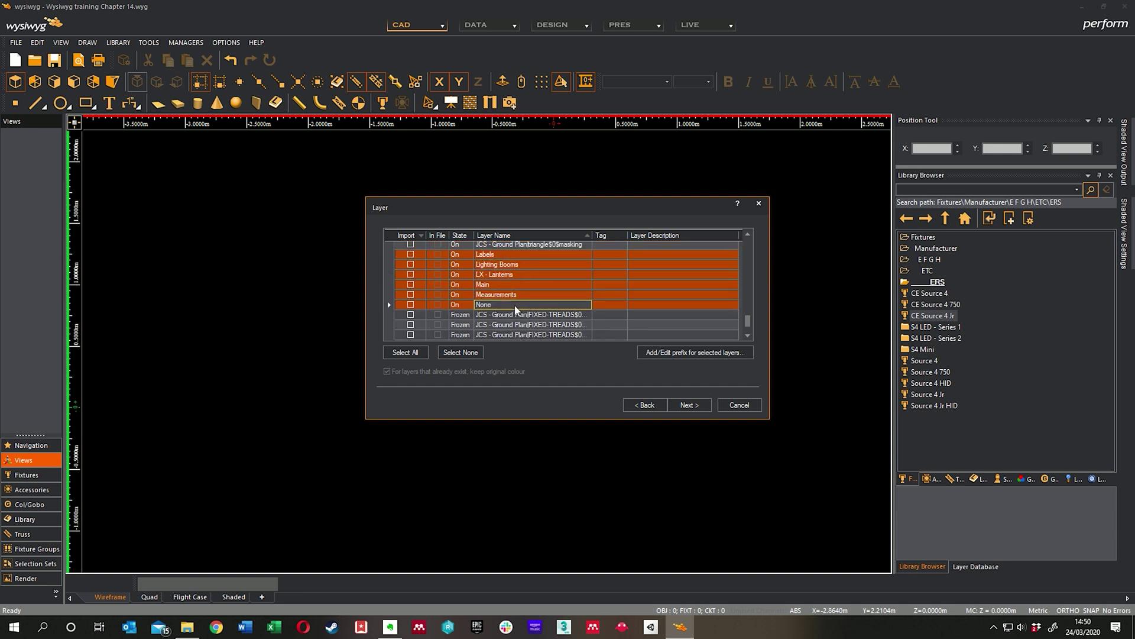
pyautogui.scroll(4, 511, 305)
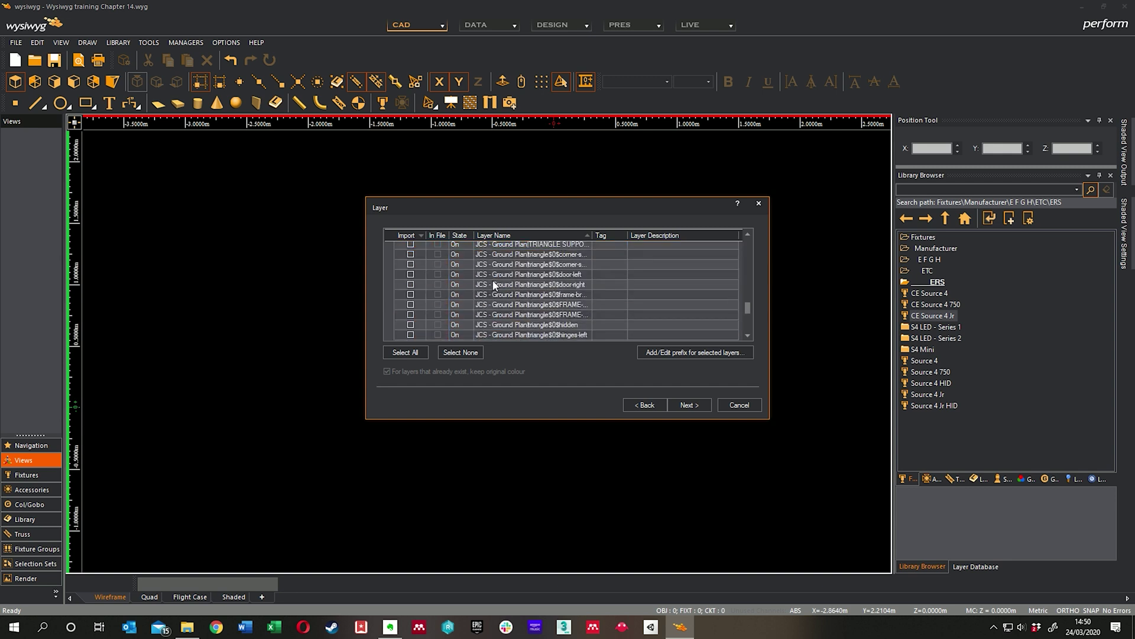
pyautogui.scroll(6, 494, 284)
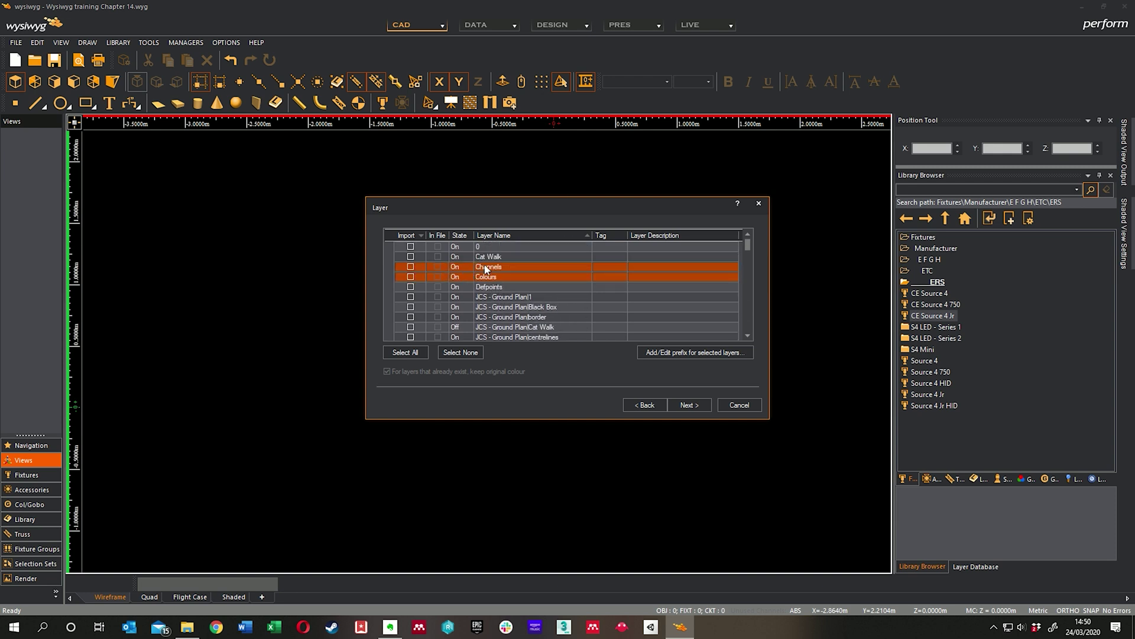
pyautogui.keyDown('ctrl'); pyautogui.click(499, 256); pyautogui.keyUp('ctrl')
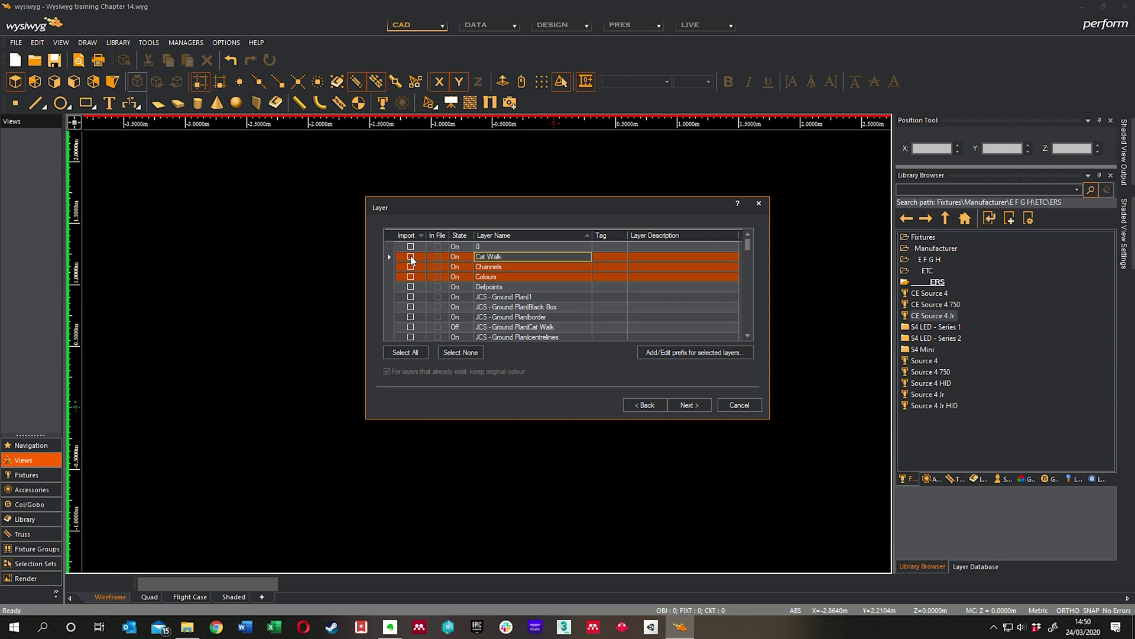
pyautogui.keyDown('ctrl'); pyautogui.click(500, 247); pyautogui.keyUp('ctrl')
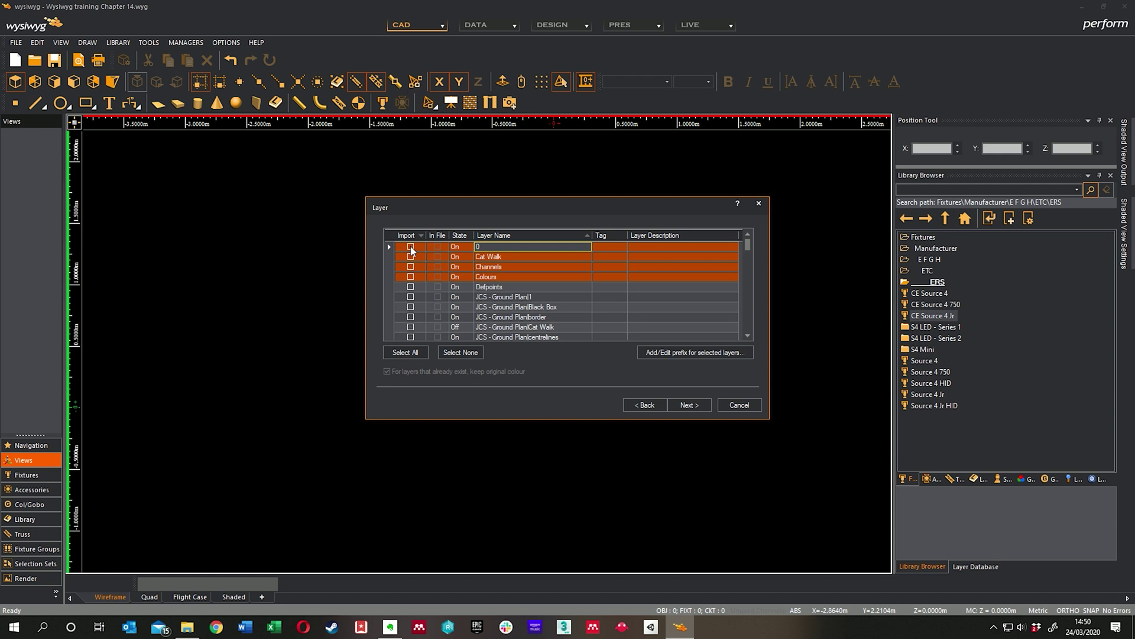
pyautogui.click(411, 247)
# Step: Give the selected layers the LX_ name prefix
pyautogui.click(662, 353)
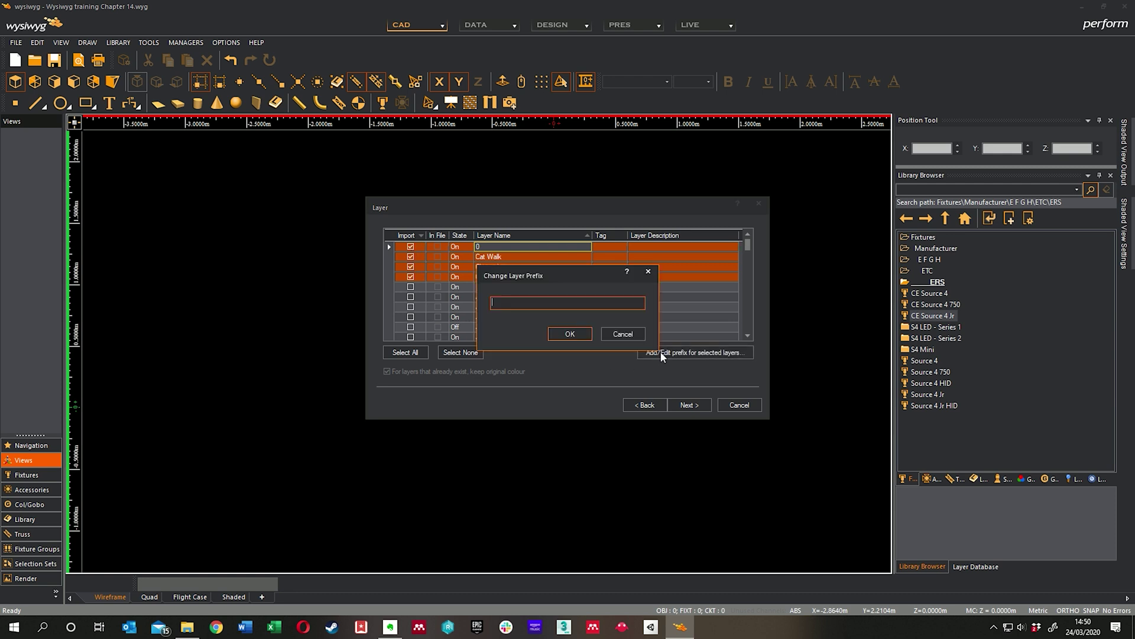
pyautogui.write('LX_')
pyautogui.click(570, 334)
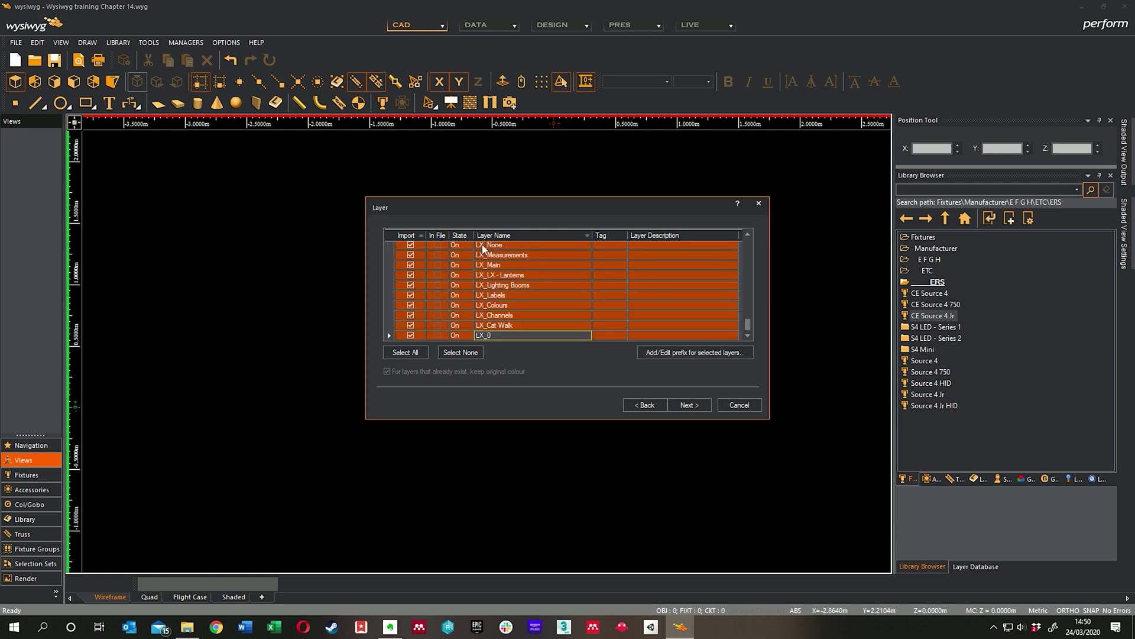
pyautogui.click(695, 404)
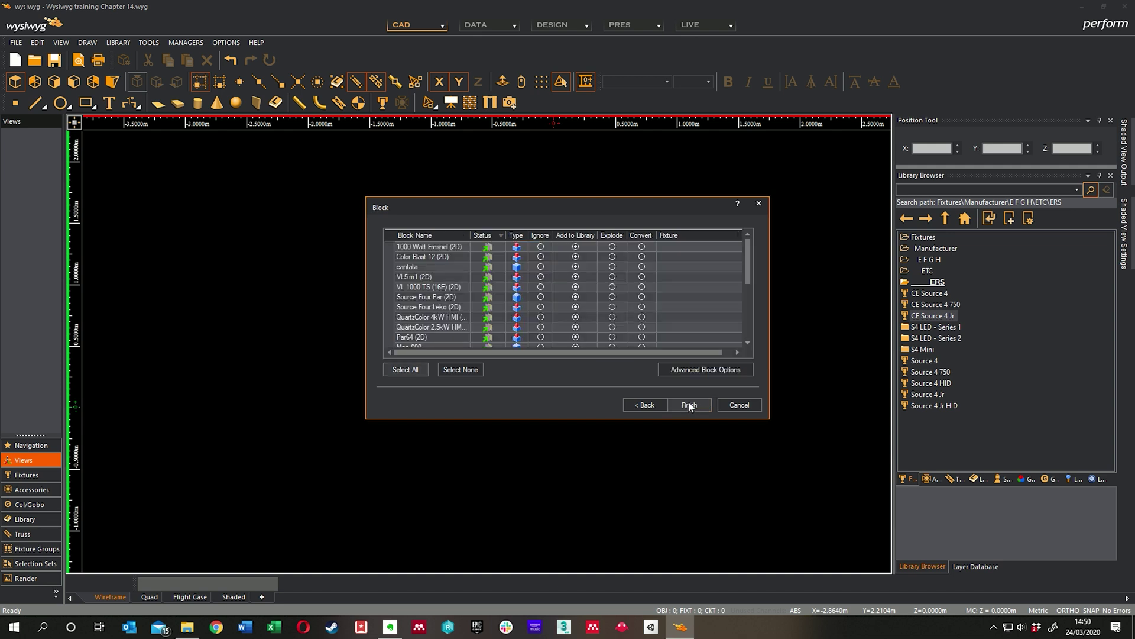
pyautogui.click(638, 407)
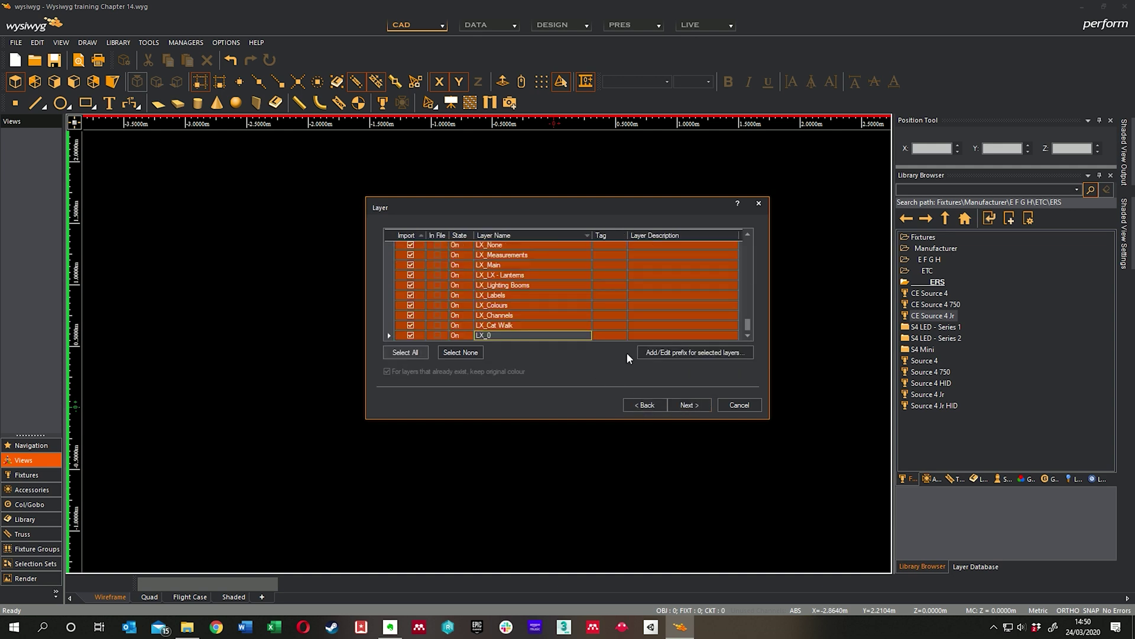
# Step: Change the selected layers' prefix from LX_ to LX_V1_
pyautogui.click(665, 353)
pyautogui.click(521, 304)
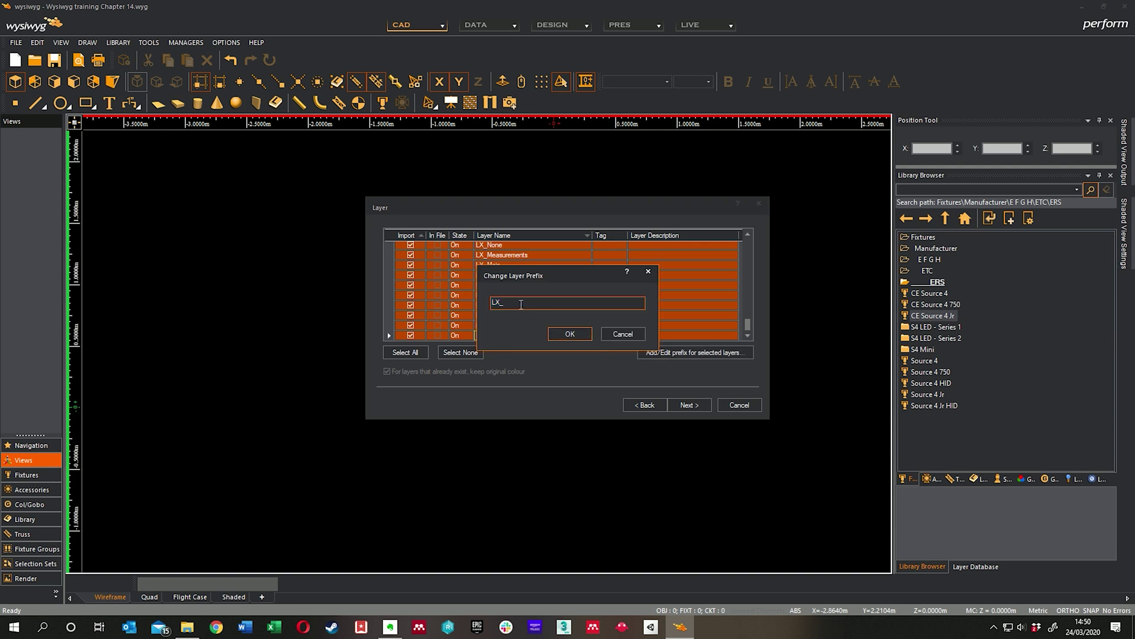
pyautogui.write('V1_')
pyautogui.click(570, 334)
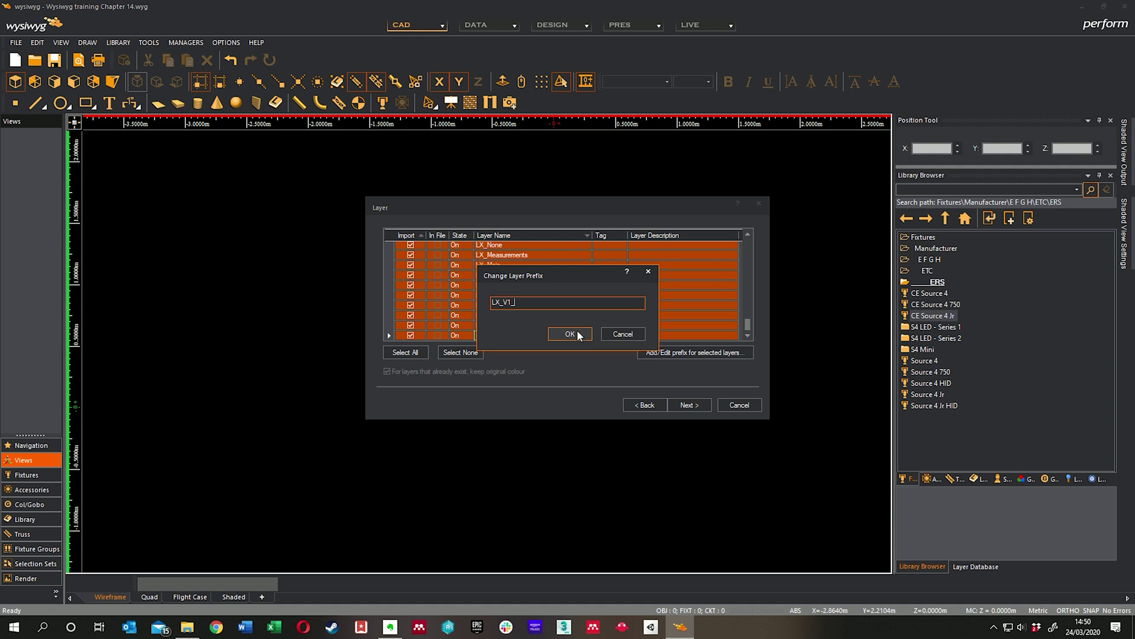
# Step: Advance to the Block page and scroll through the drawing's block list
pyautogui.click(688, 406)
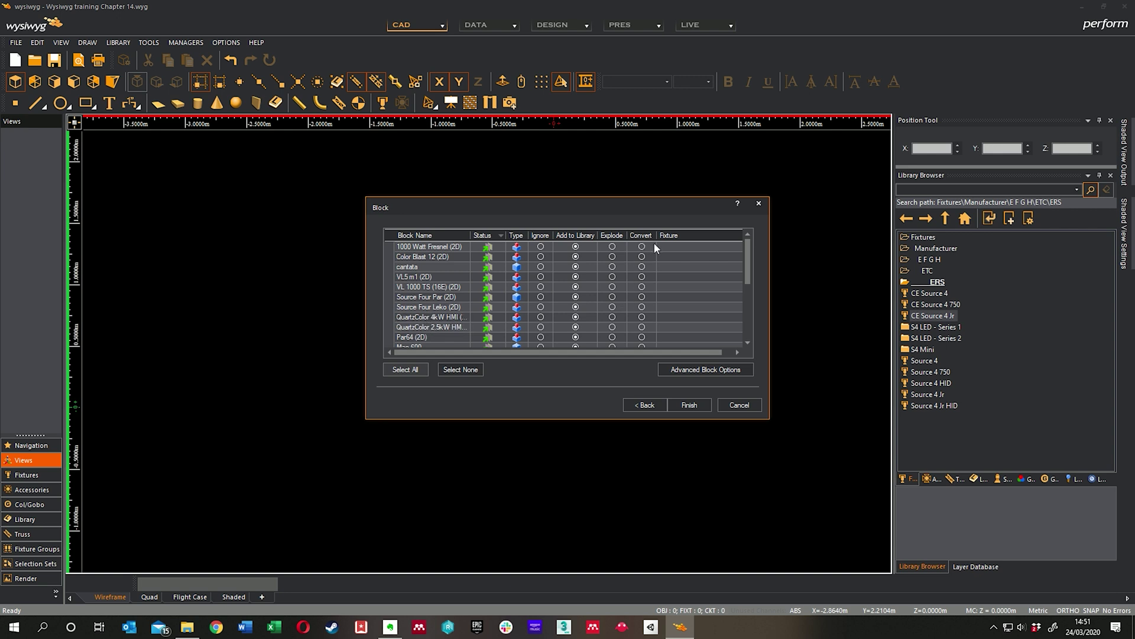
pyautogui.scroll(-10, 445, 288)
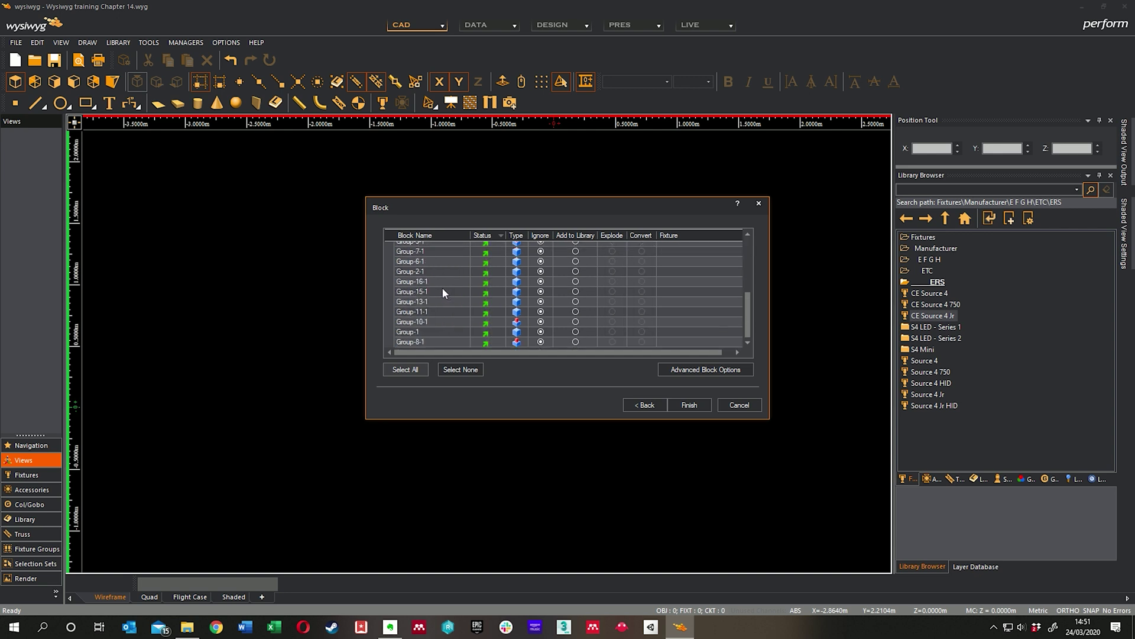
pyautogui.scroll(10, 442, 288)
pyautogui.scroll(-10, 414, 296)
pyautogui.scroll(10, 431, 304)
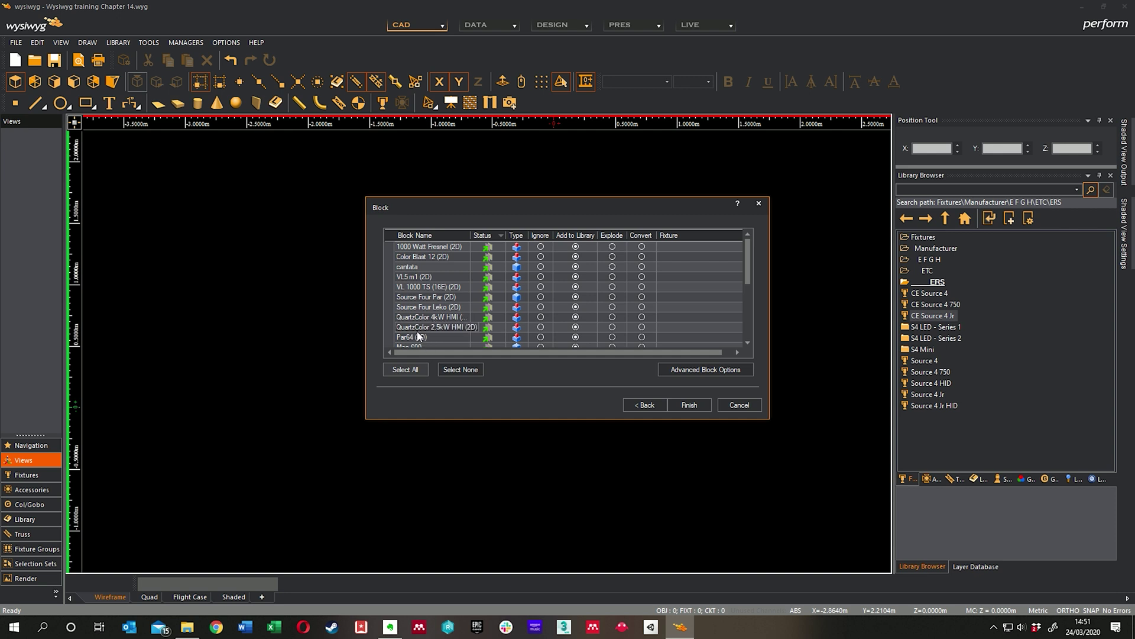
pyautogui.scroll(-2, 418, 336)
# Step: Set the Par64 (2D) block to Convert, widen the dialog, and open its fixture picker
pyautogui.click(419, 277)
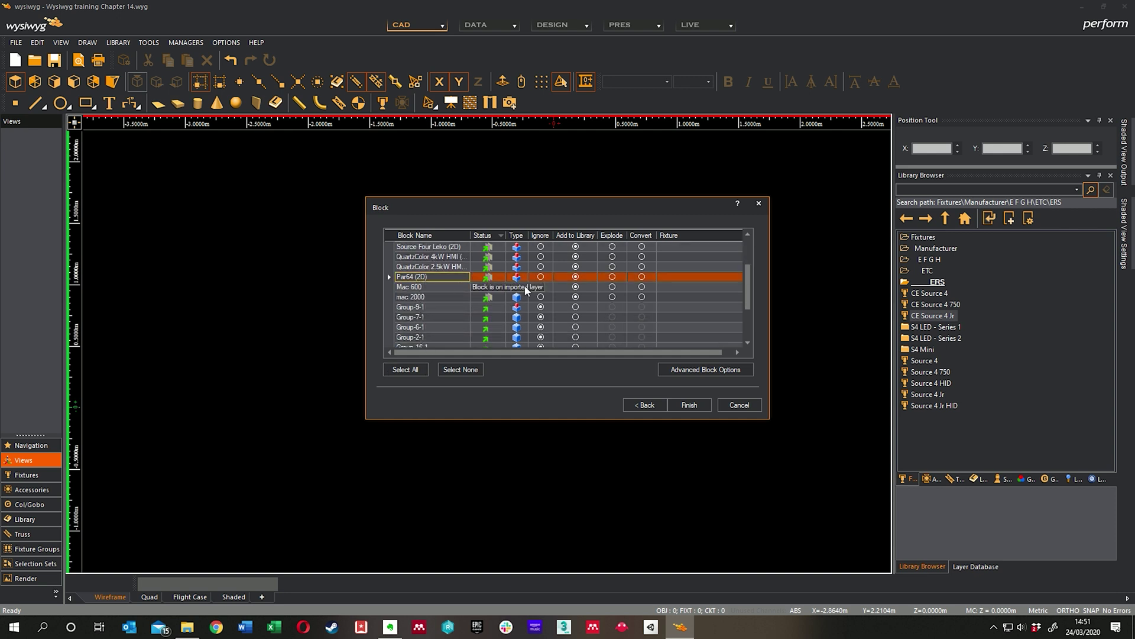
pyautogui.click(643, 278)
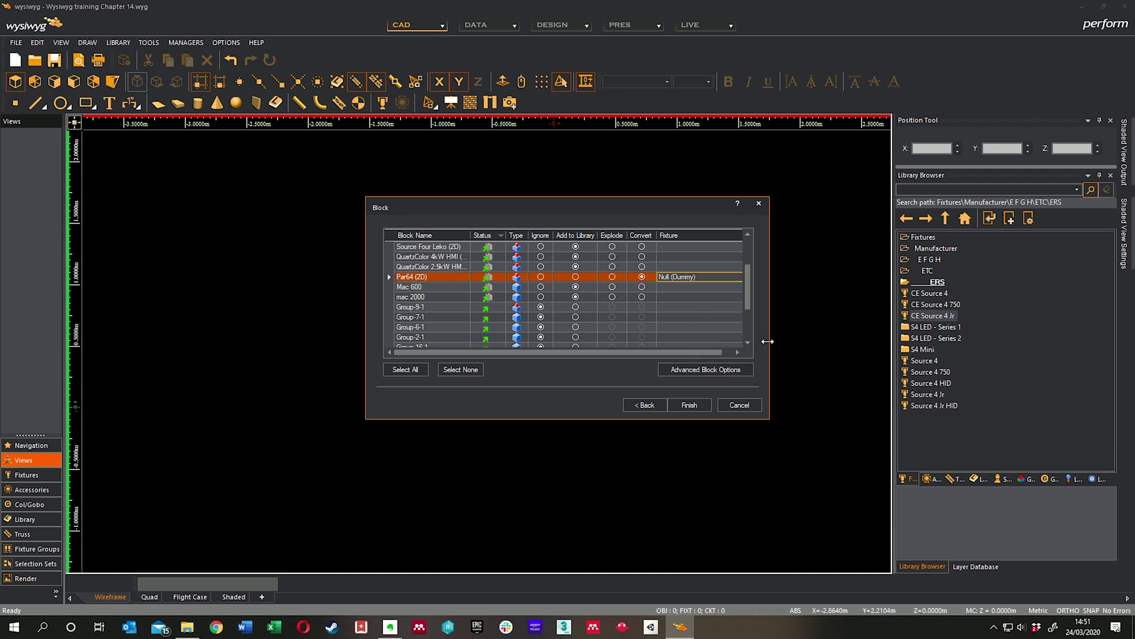
pyautogui.moveTo(767, 341); pyautogui.dragTo(850, 341)
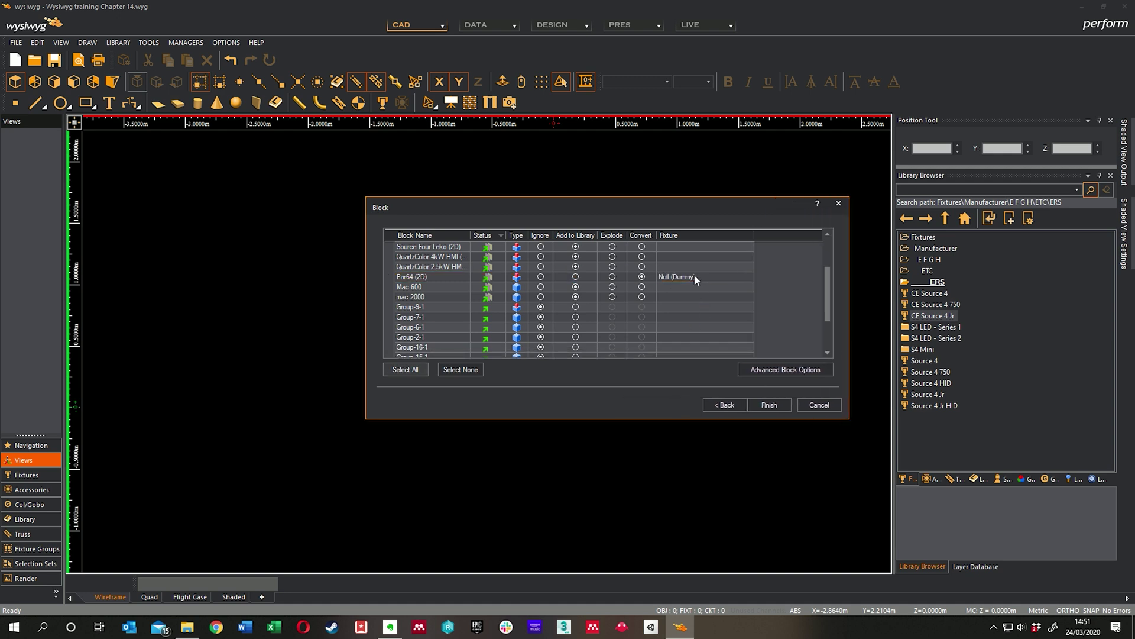
pyautogui.click(694, 276)
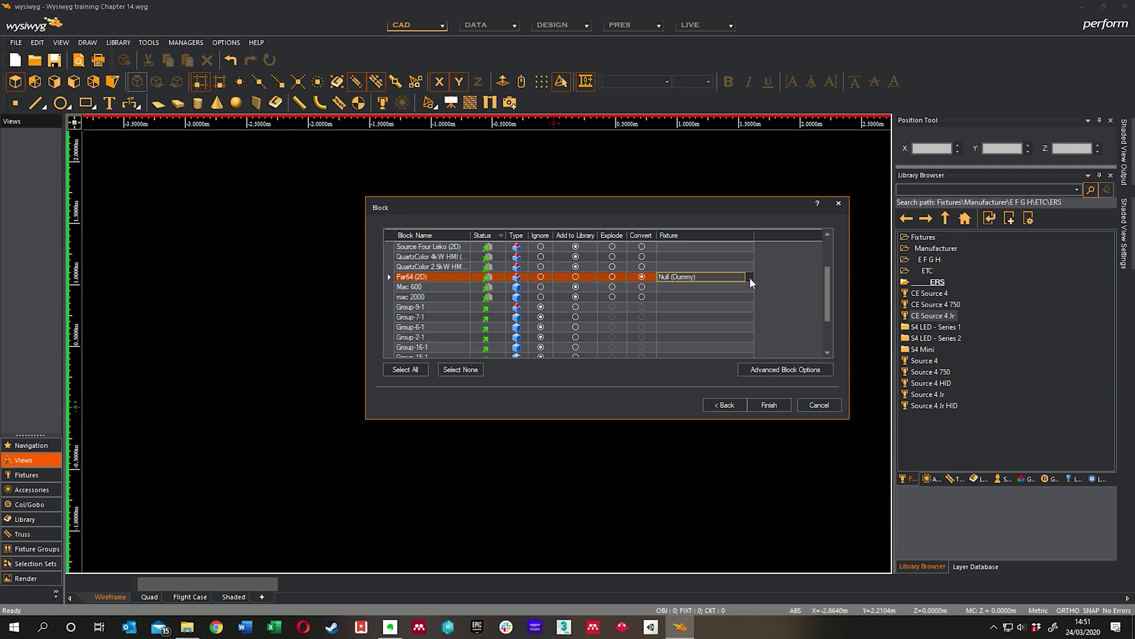
pyautogui.click(749, 278)
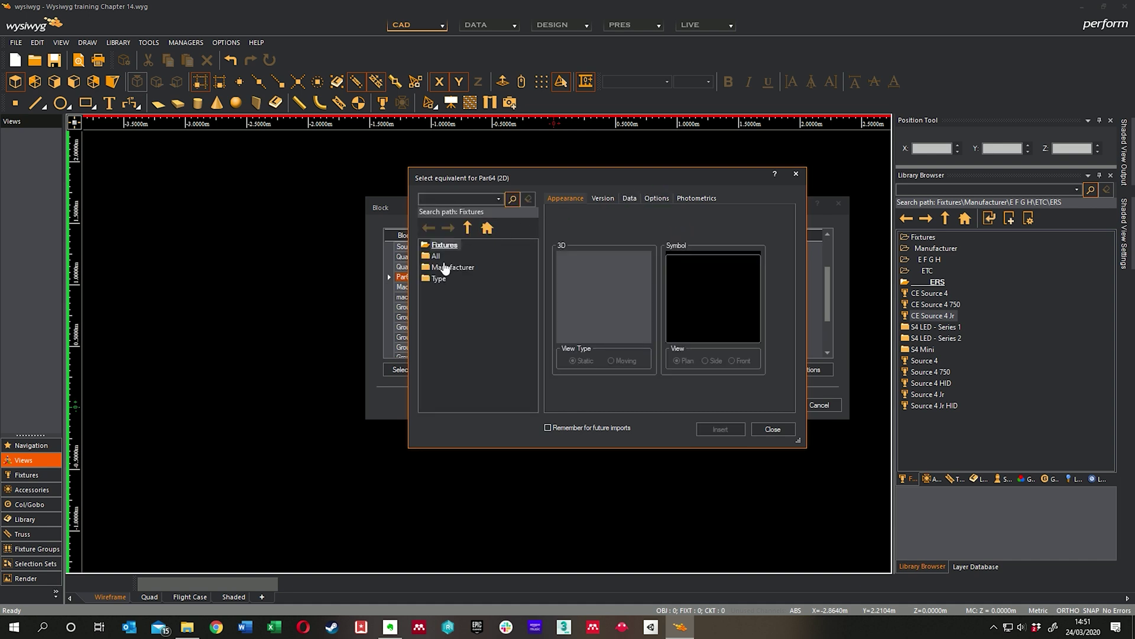
# Step: Map Par64 (2D) to Conventional > Par > CE Source 4 Par with the MFL lens
pyautogui.click(438, 280)
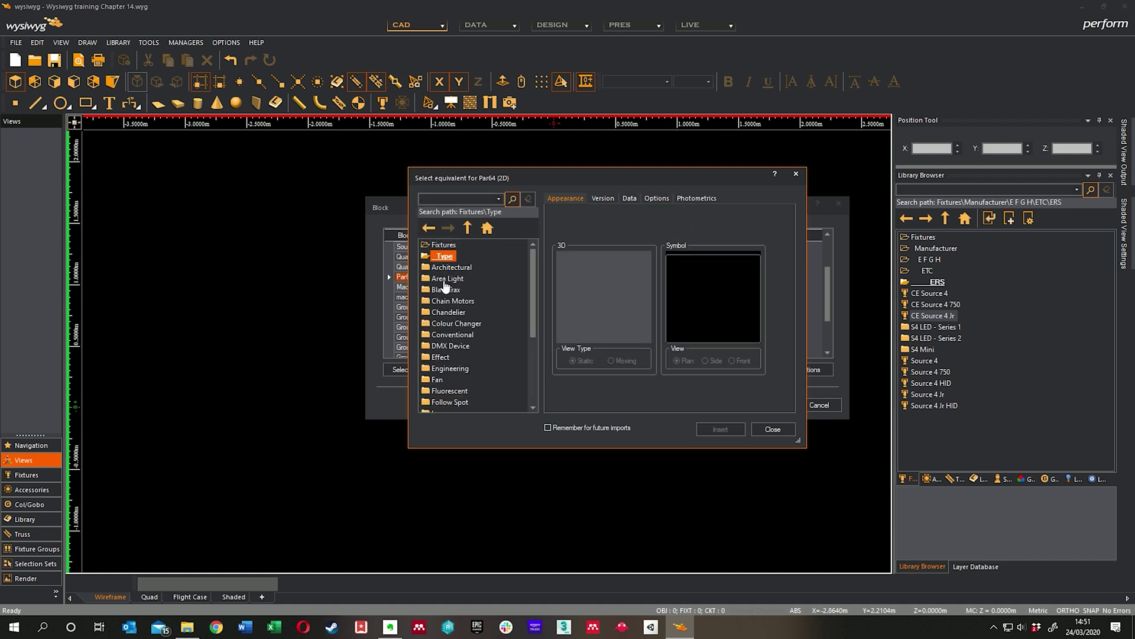
pyautogui.click(467, 334)
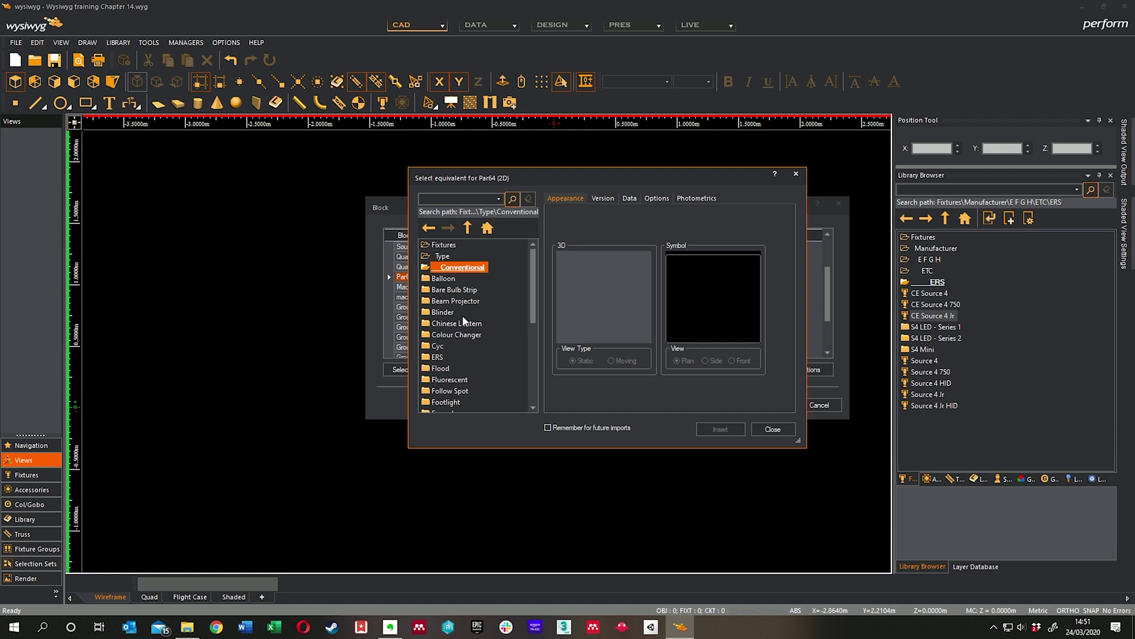
pyautogui.scroll(2, 449, 314)
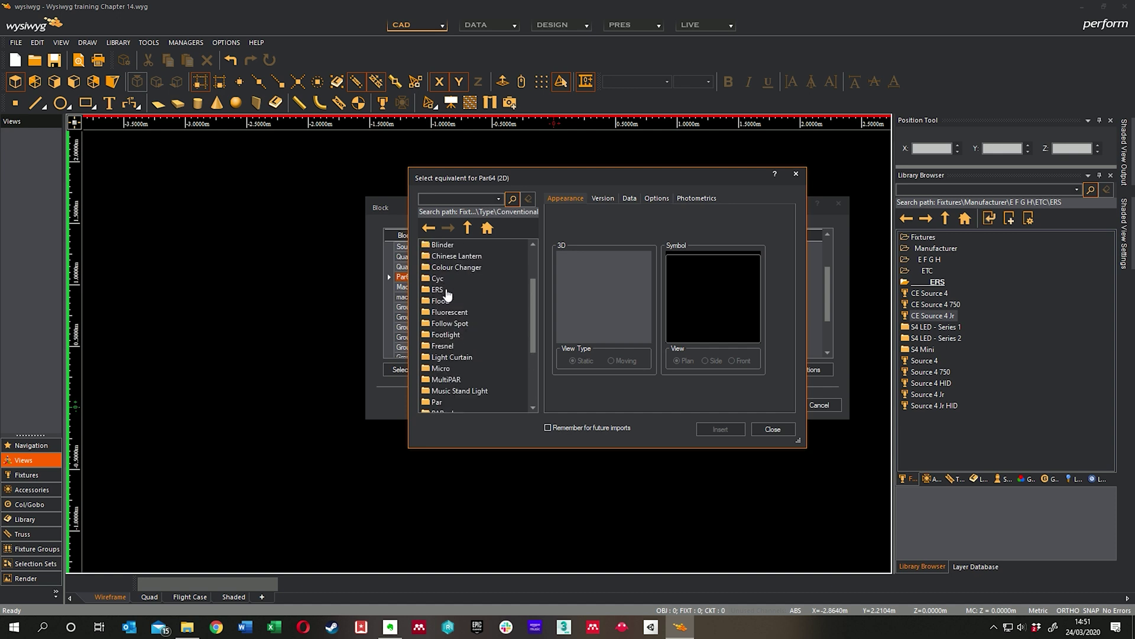
pyautogui.scroll(-4, 452, 322)
pyautogui.click(441, 303)
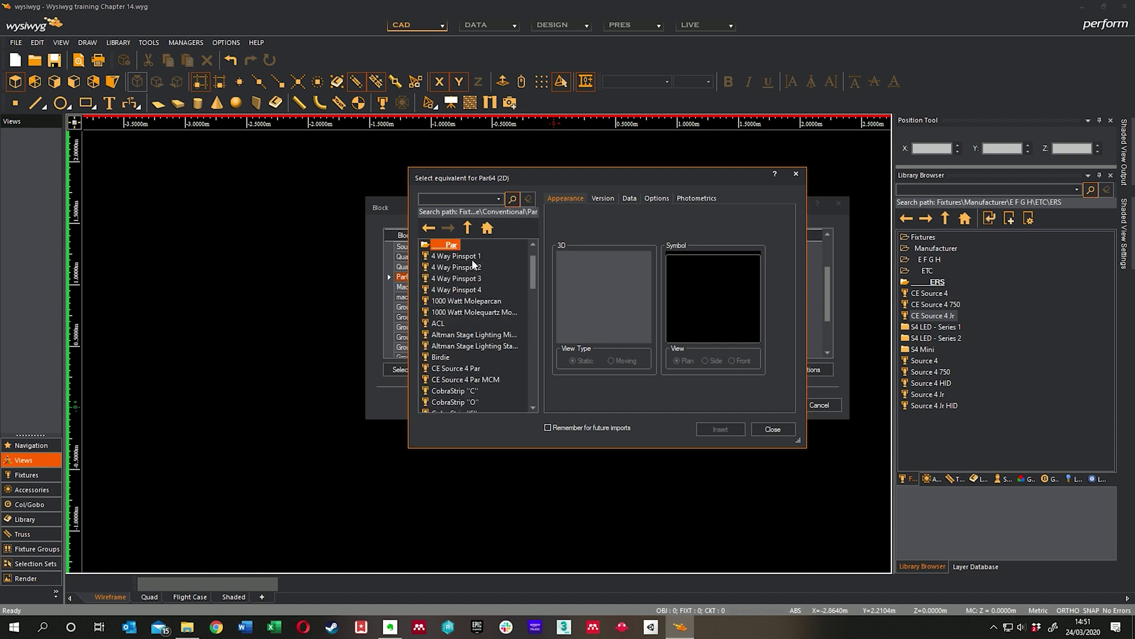
pyautogui.scroll(-1, 468, 355)
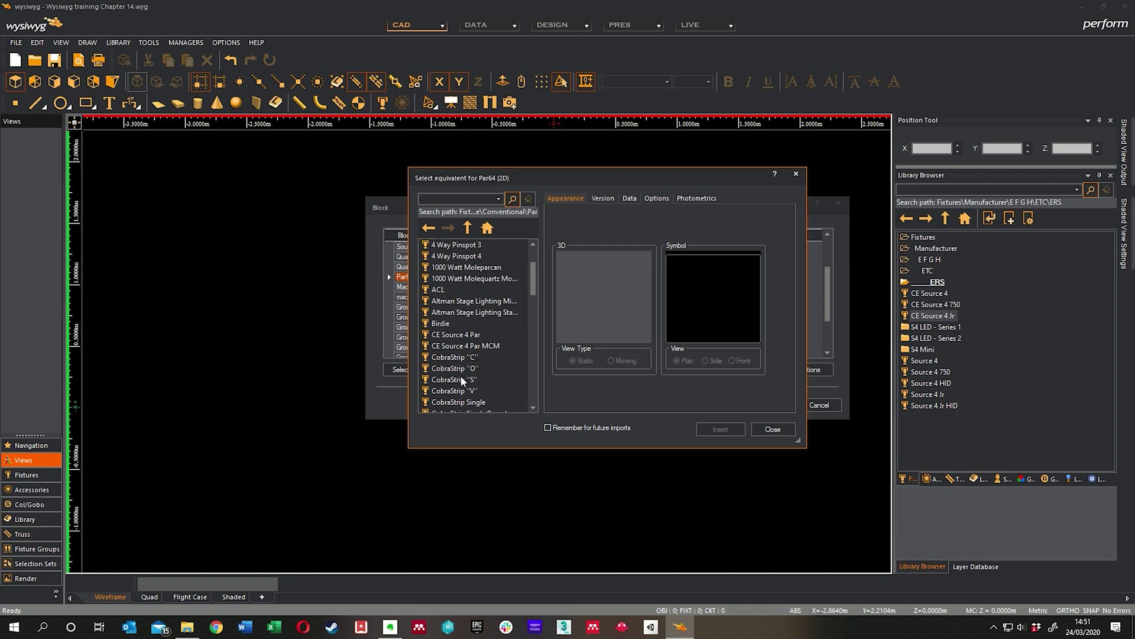
pyautogui.click(461, 335)
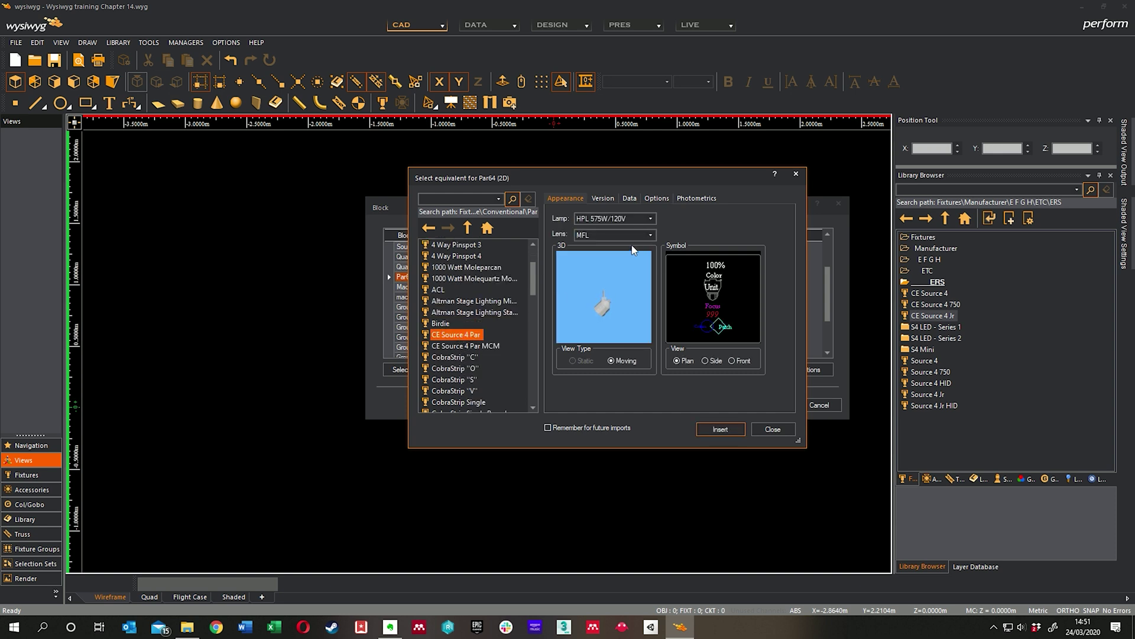
pyautogui.click(650, 236)
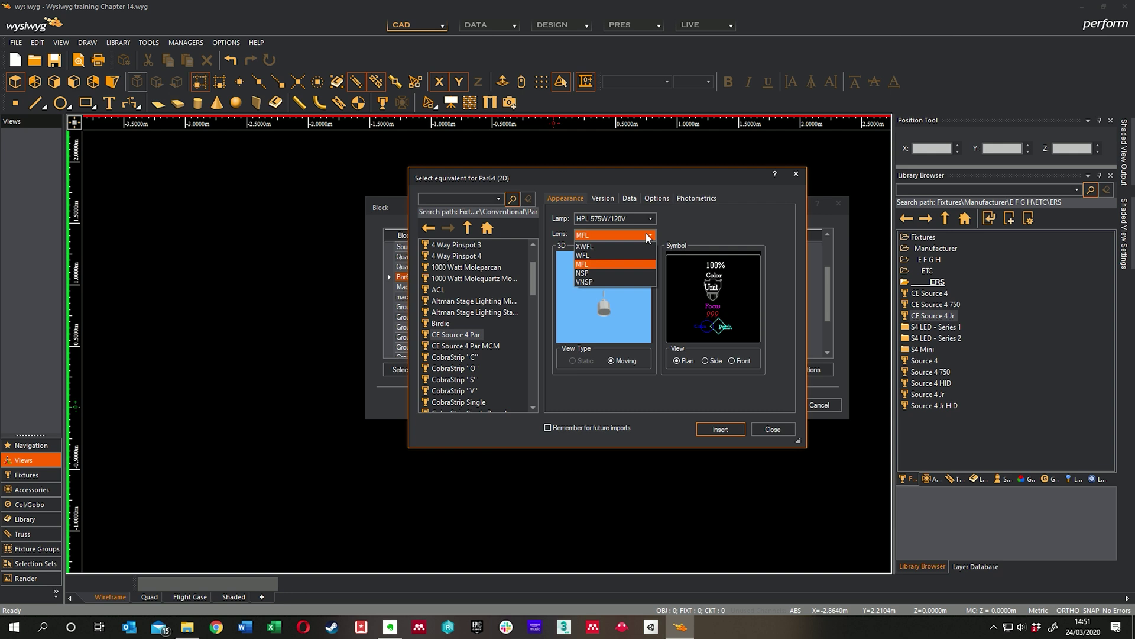
pyautogui.click(607, 264)
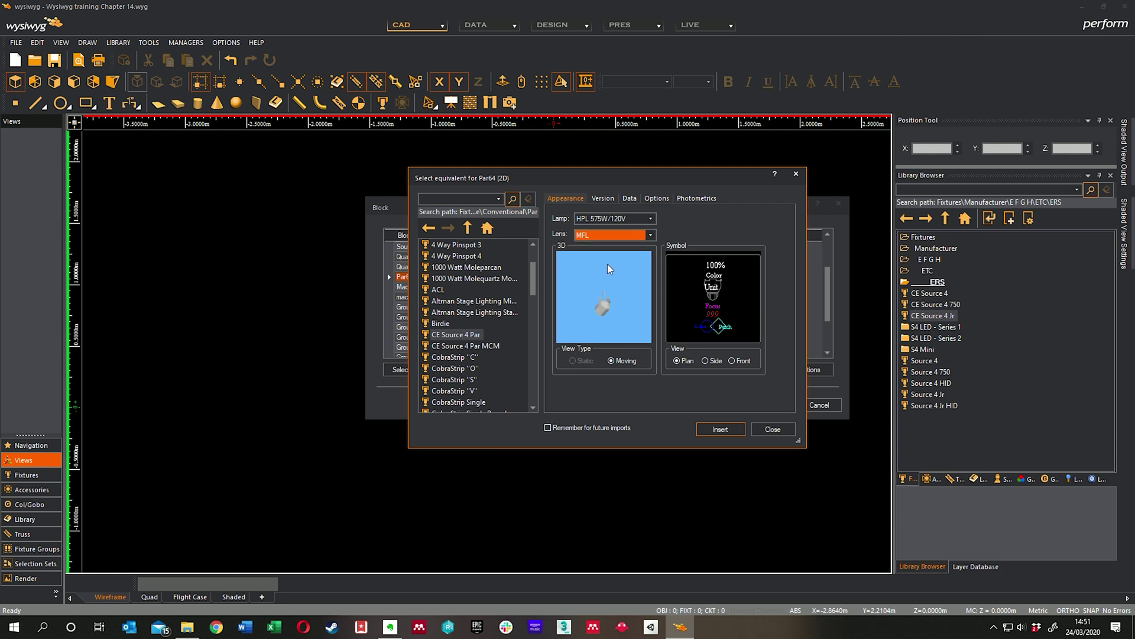
pyautogui.click(721, 429)
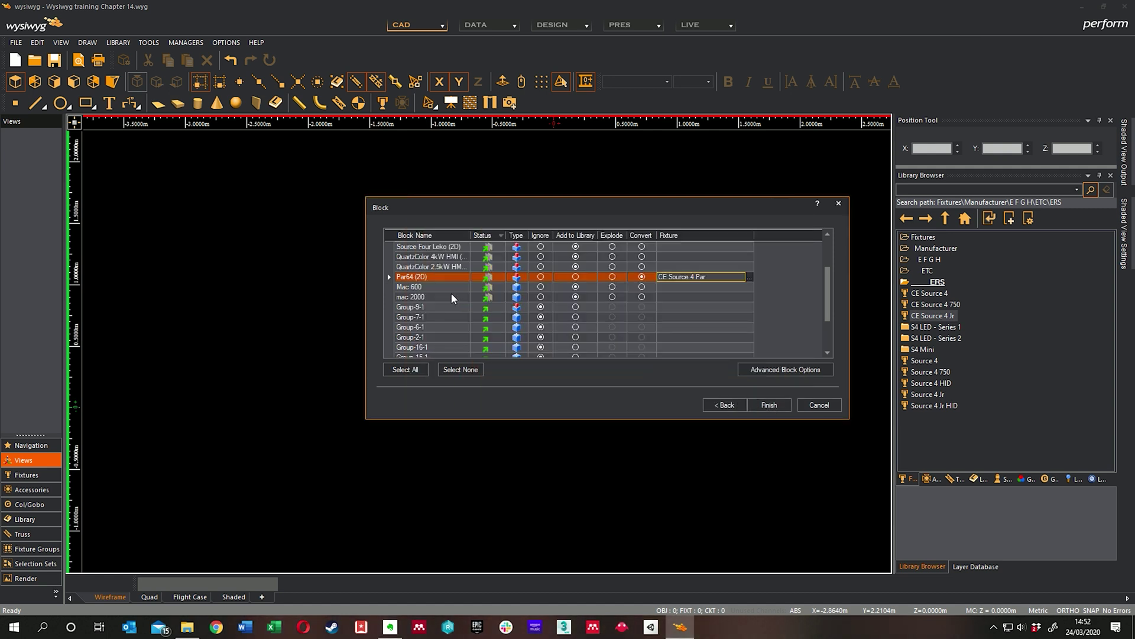
# Step: Set the Mac 600 block to Convert and map it to the Mac 600 library fixture with a lens
pyautogui.click(430, 286)
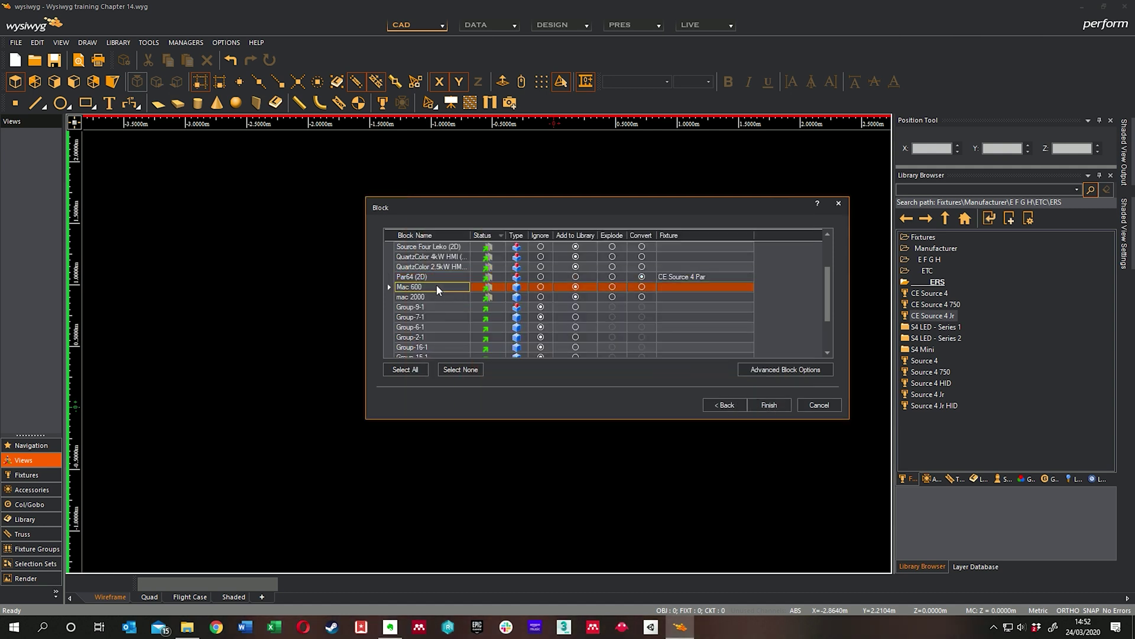
pyautogui.click(642, 287)
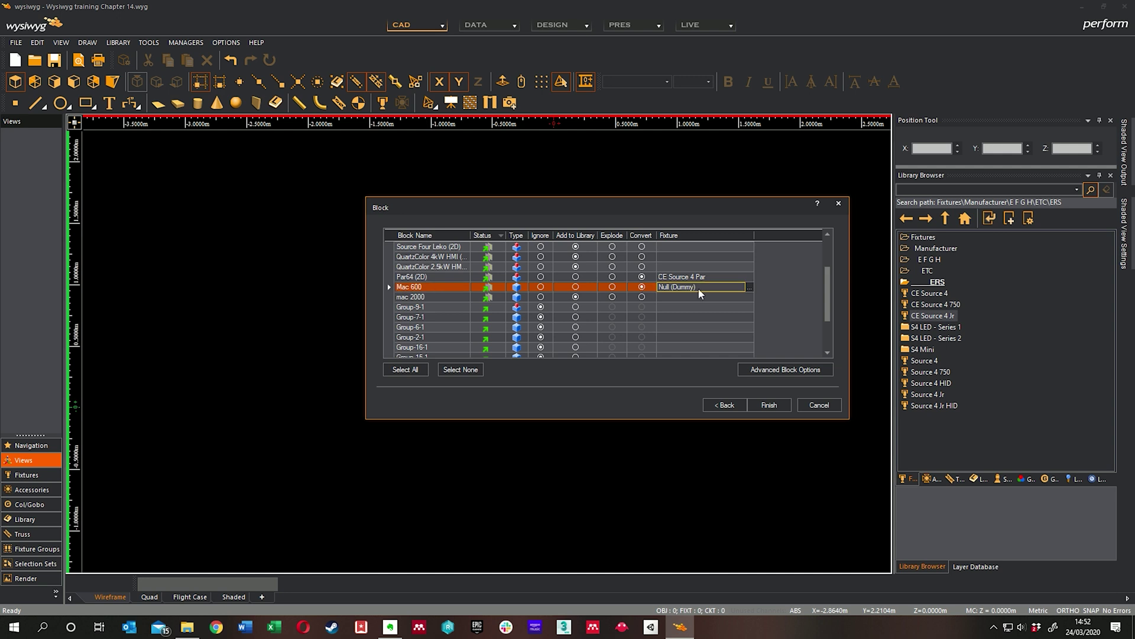
pyautogui.click(749, 287)
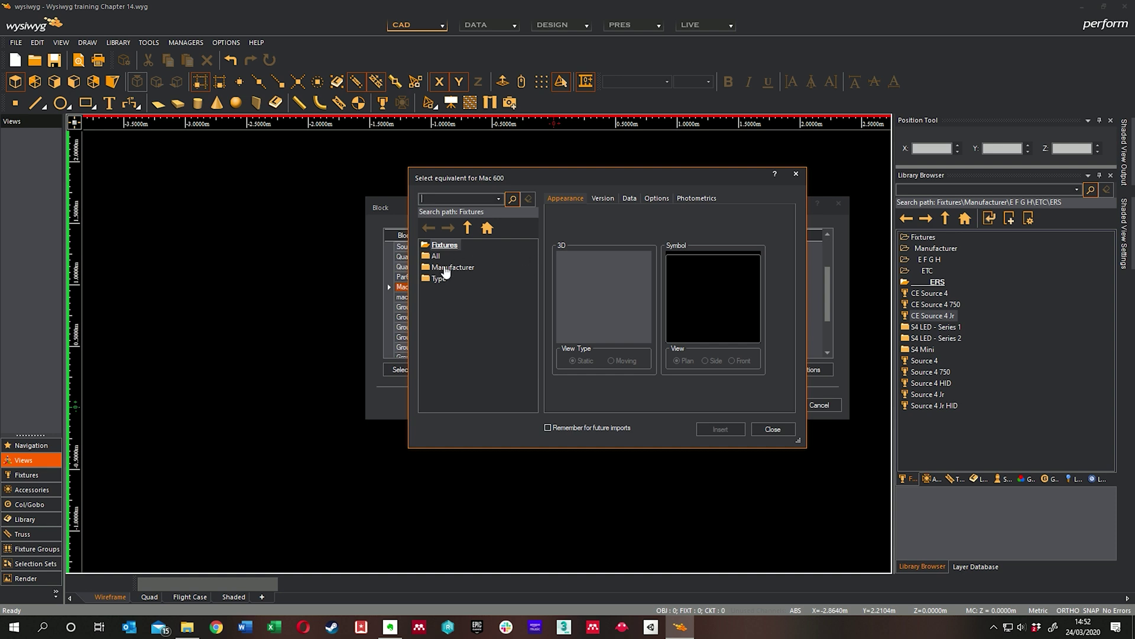
pyautogui.click(463, 201)
pyautogui.write('mac 600')
pyautogui.click(512, 199)
pyautogui.click(448, 256)
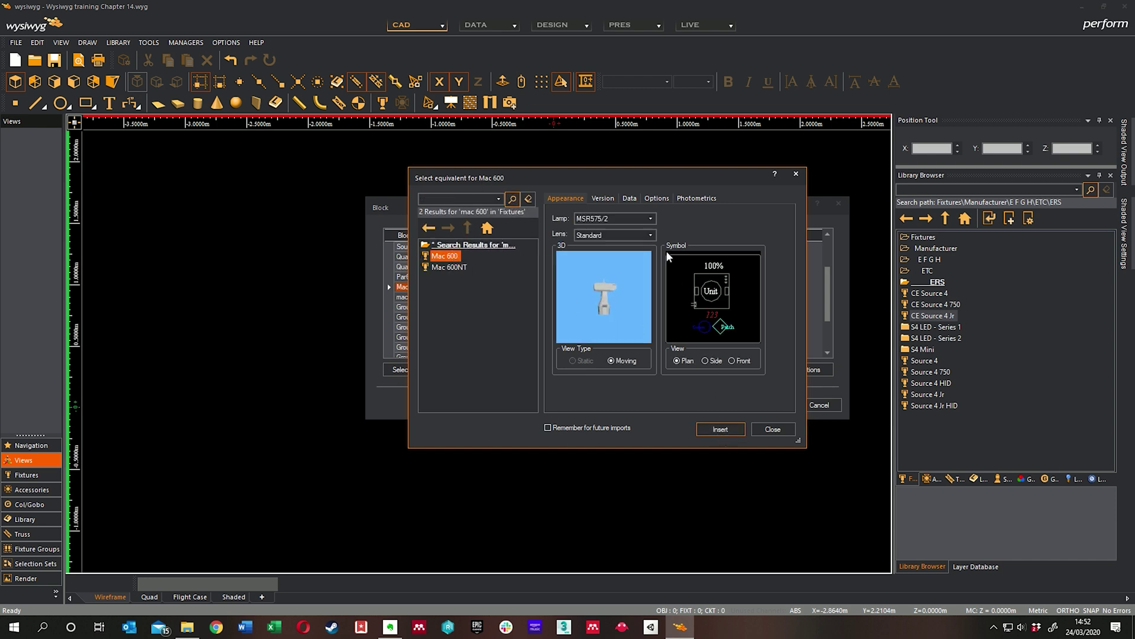
pyautogui.click(651, 235)
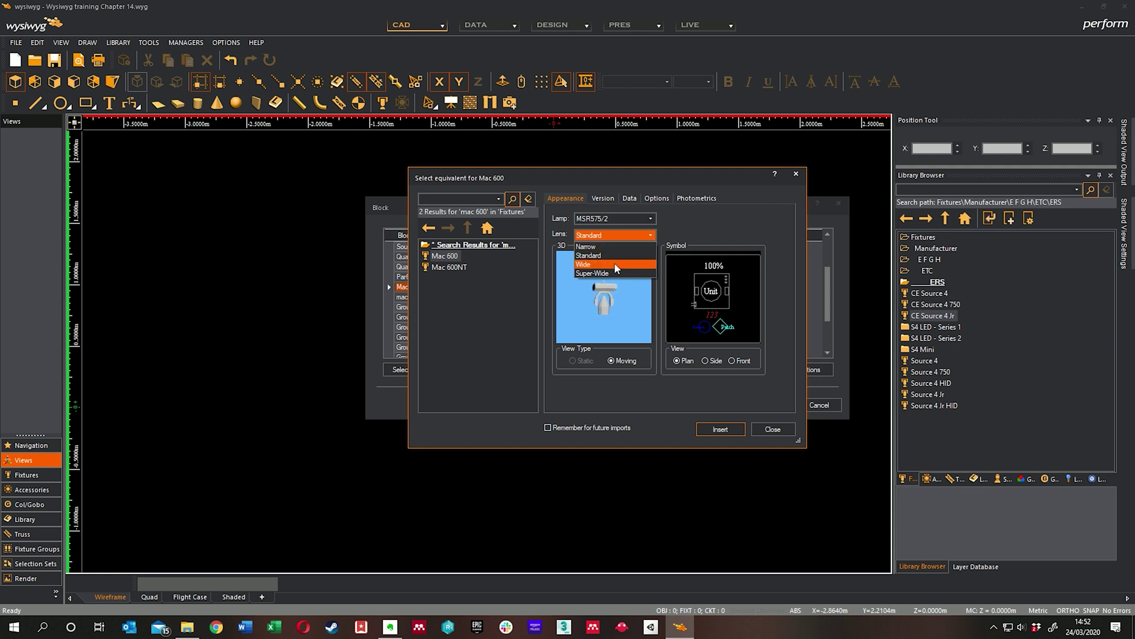
pyautogui.click(615, 265)
pyautogui.click(709, 430)
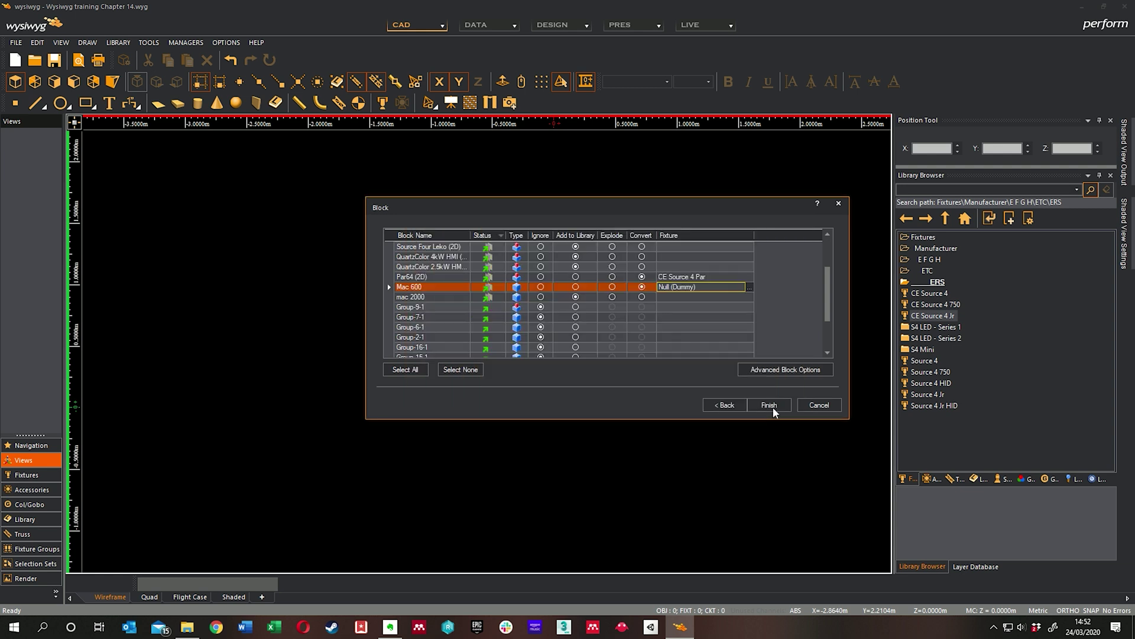
pyautogui.scroll(2, 466, 264)
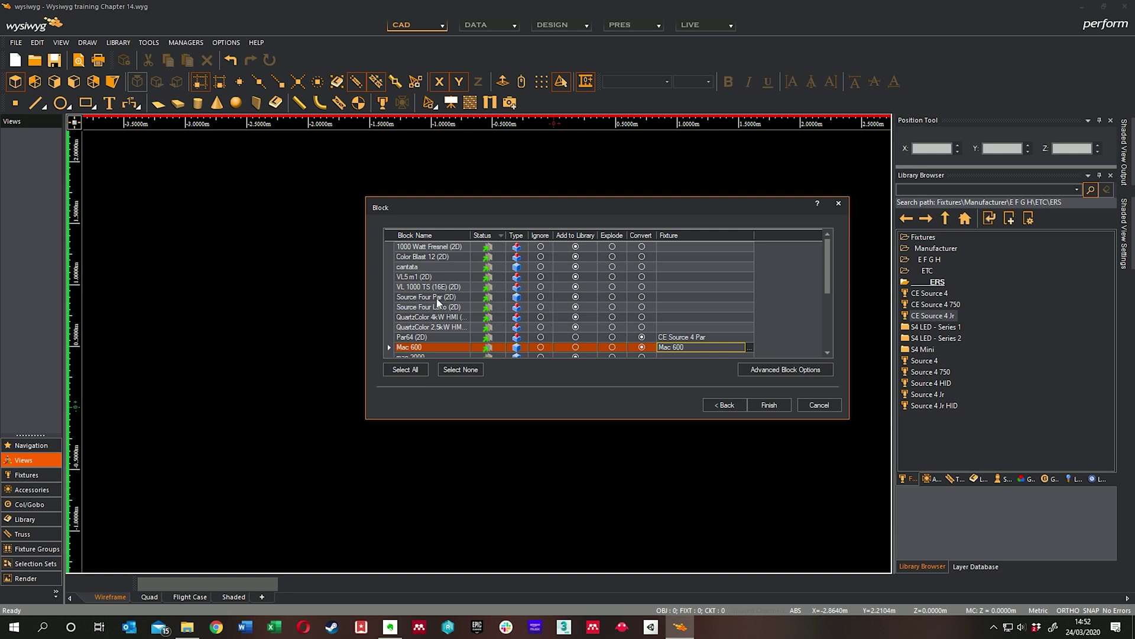
# Step: Set the VL 1000 TS (16E) (2D) block to Convert and map it to VL1000 TS, found by searching 'vl1000'
pyautogui.click(445, 288)
pyautogui.click(641, 287)
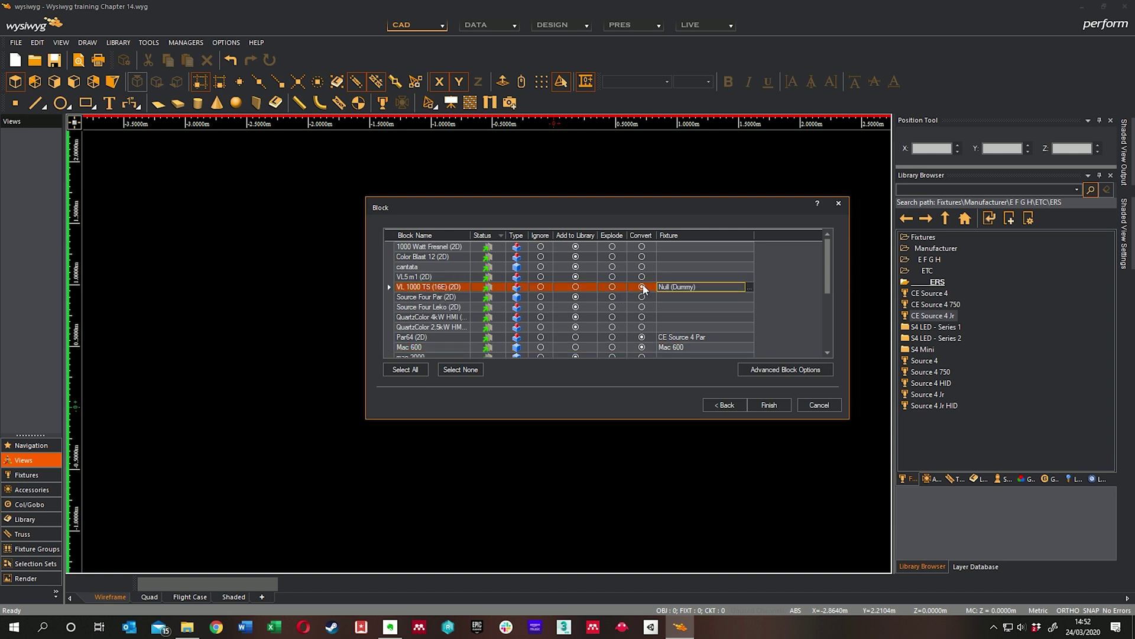
pyautogui.click(752, 286)
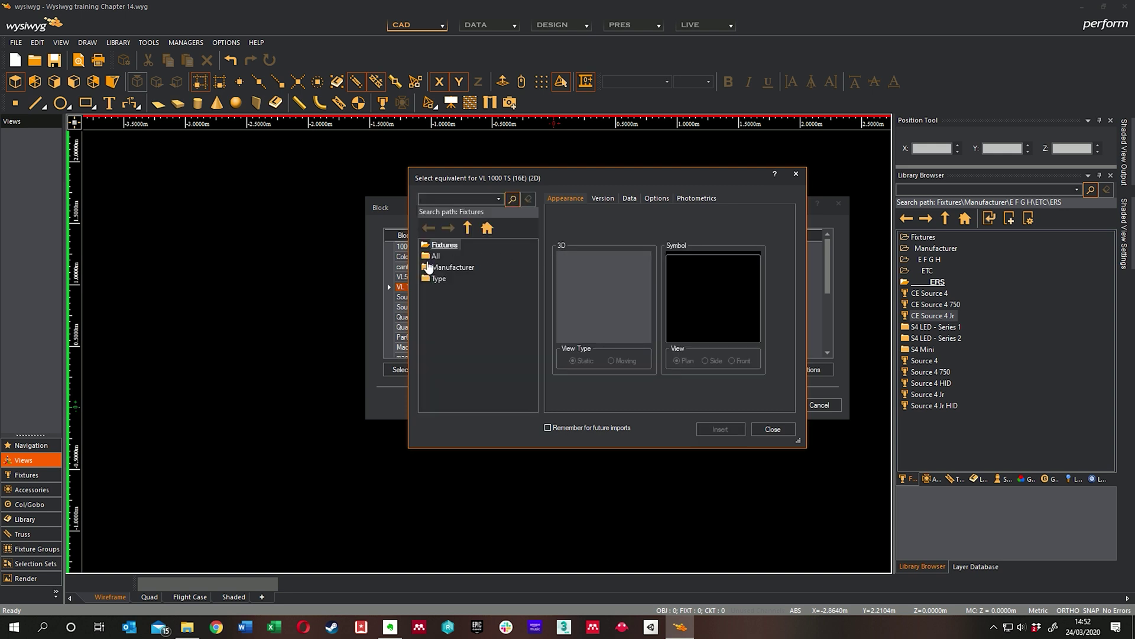
pyautogui.write('vl1000')
pyautogui.click(513, 199)
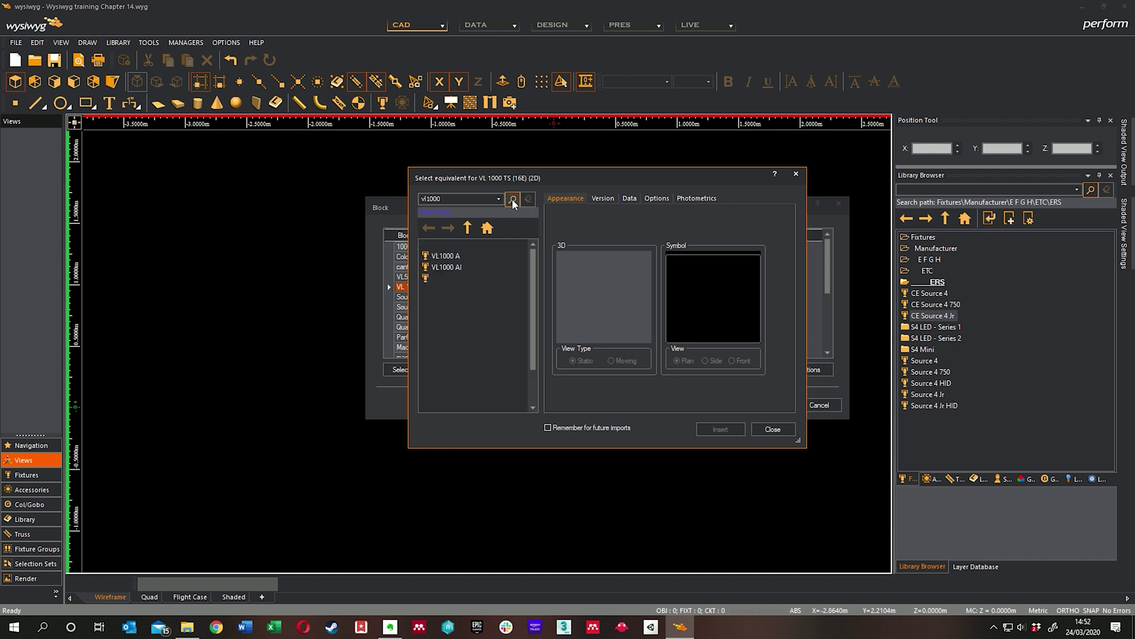
pyautogui.click(447, 334)
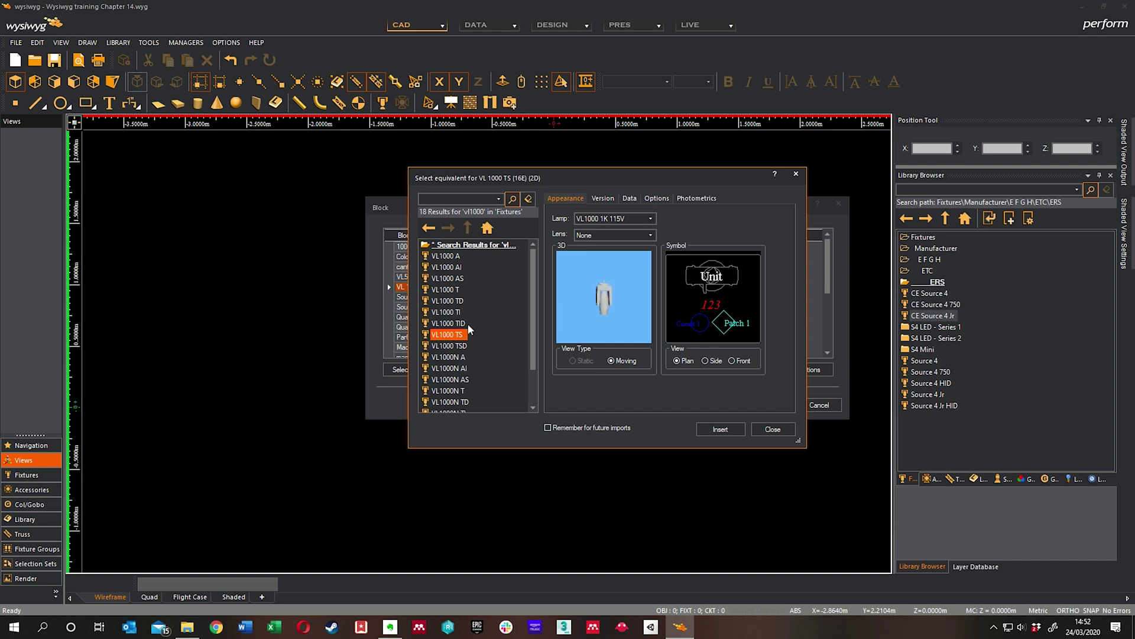
pyautogui.scroll(-1, 537, 322)
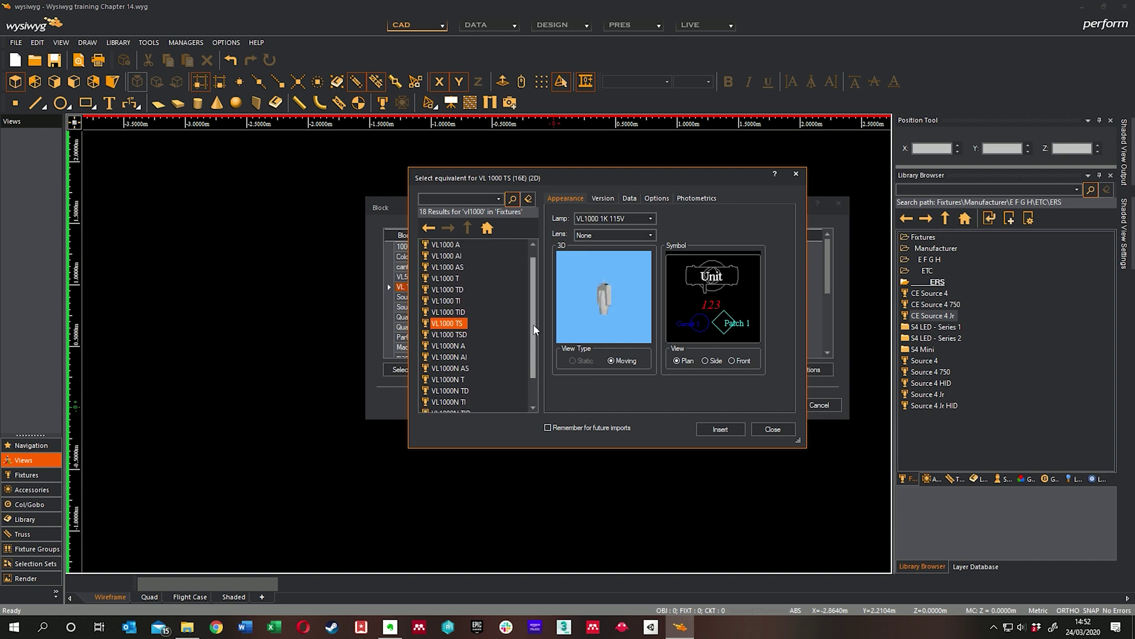
pyautogui.click(710, 429)
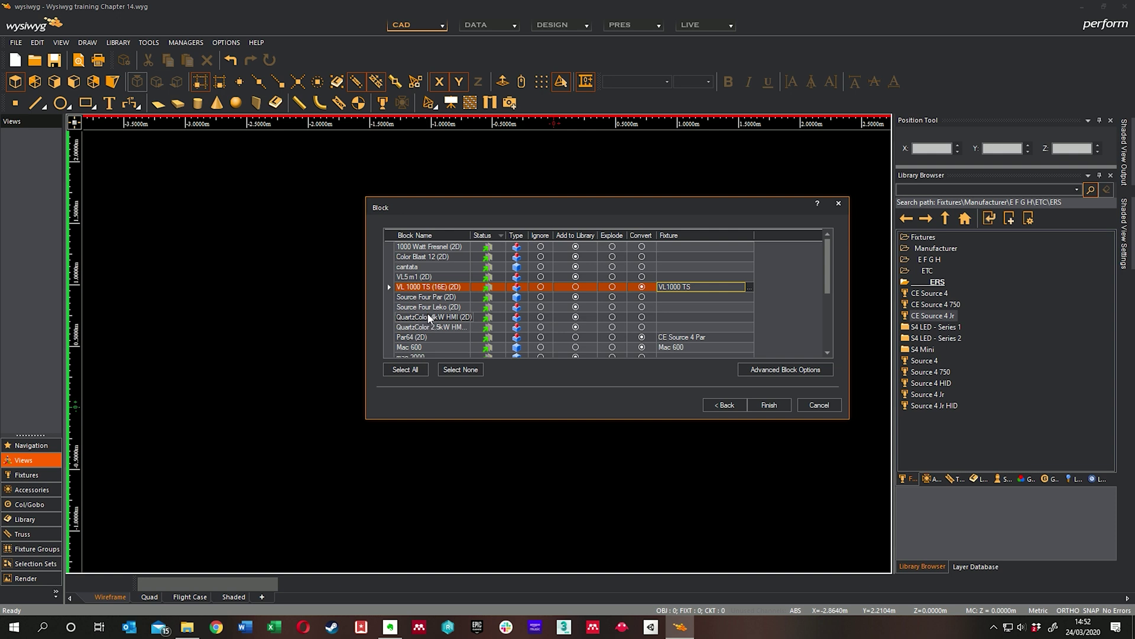
# Step: Set the 1000 Watt Fresnel (2D) block to Convert and map it to Strand Patt 743, found by searching '743'
pyautogui.click(439, 247)
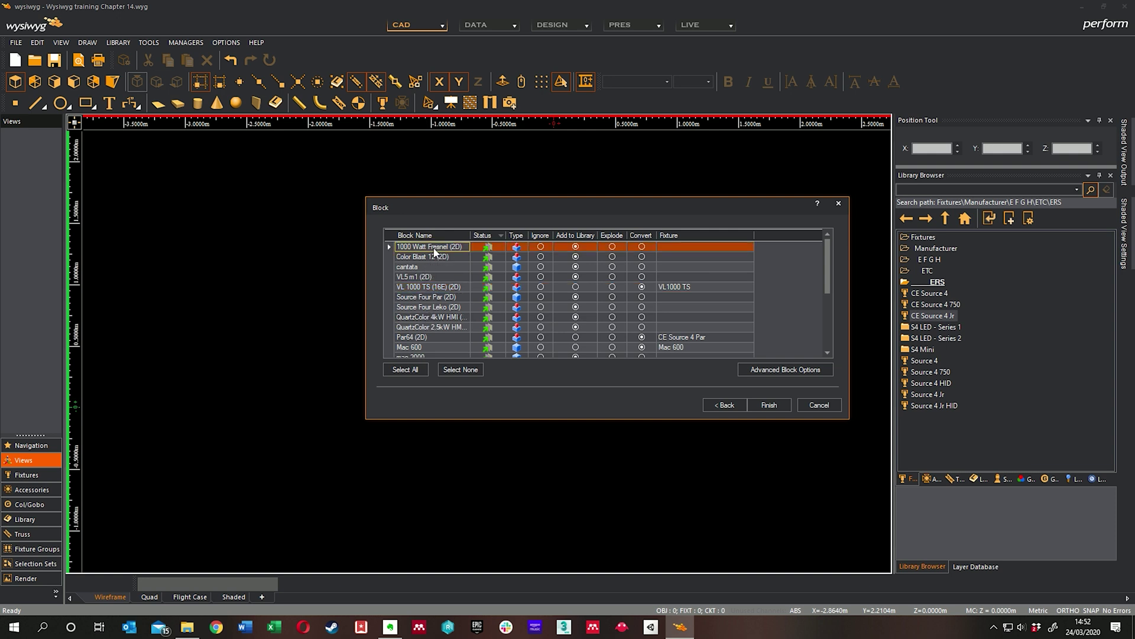
pyautogui.click(642, 246)
pyautogui.click(749, 246)
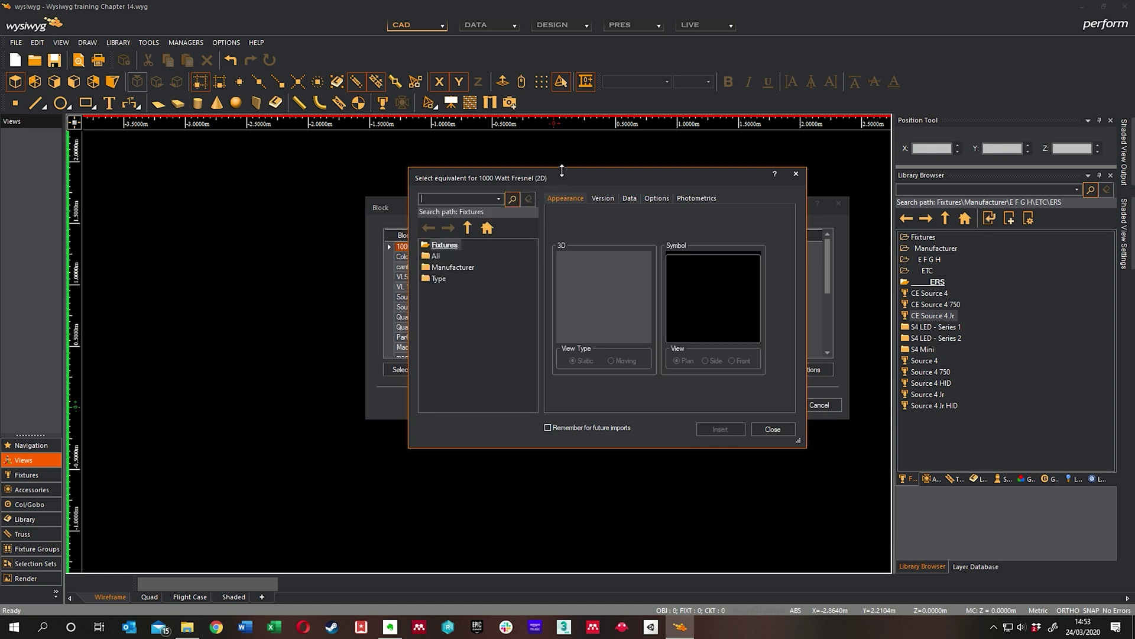
pyautogui.moveTo(620, 182); pyautogui.dragTo(661, 179)
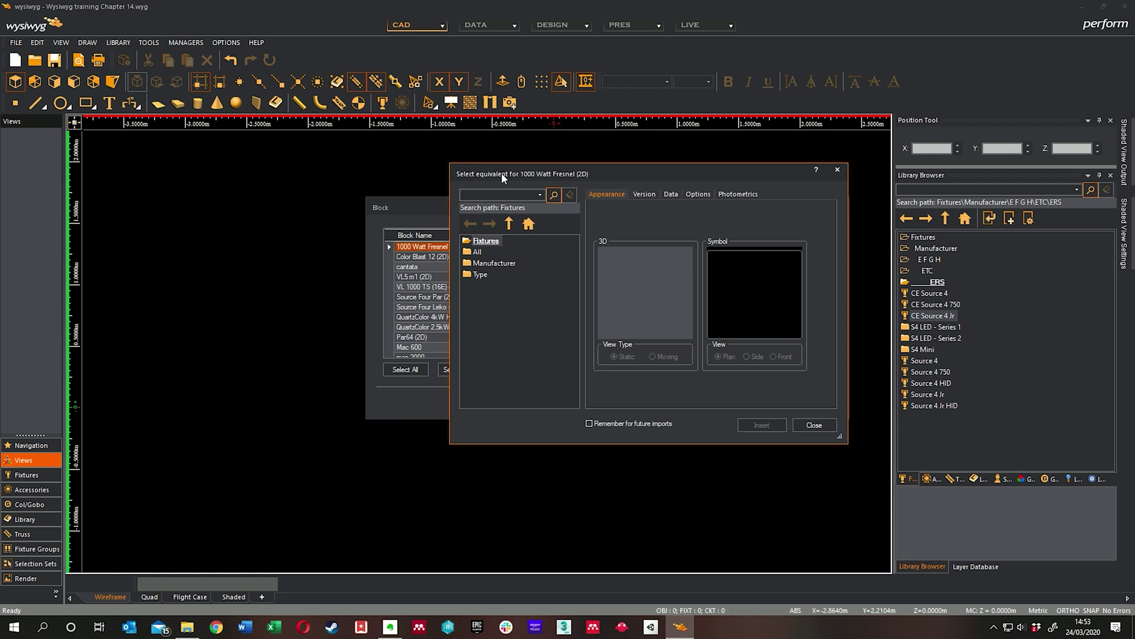
pyautogui.write('743')
pyautogui.click(554, 195)
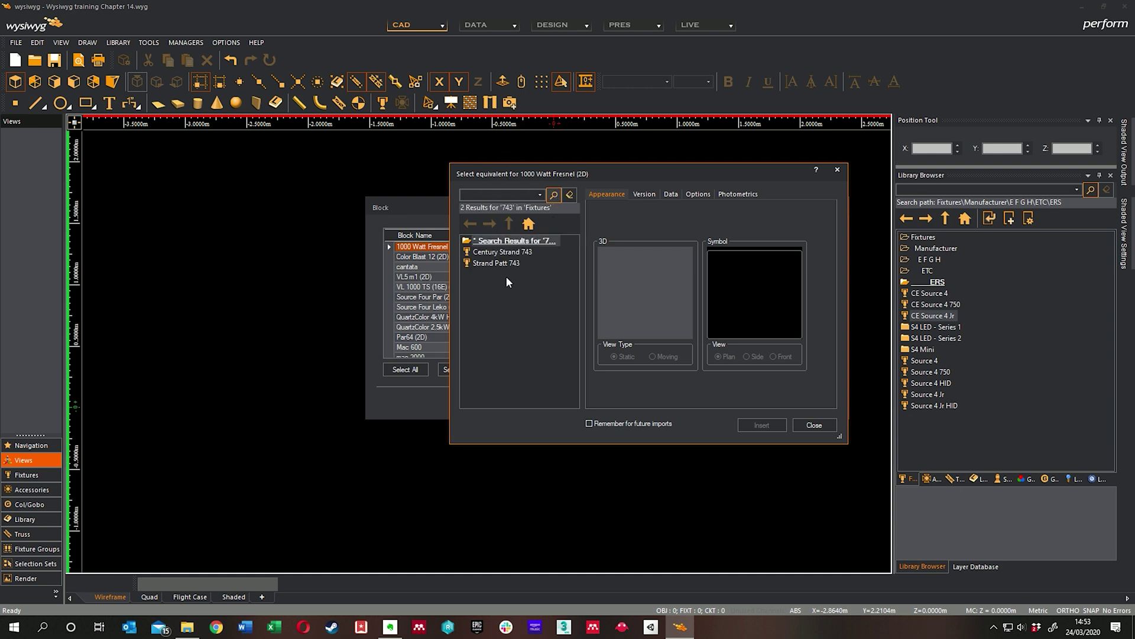
pyautogui.click(523, 263)
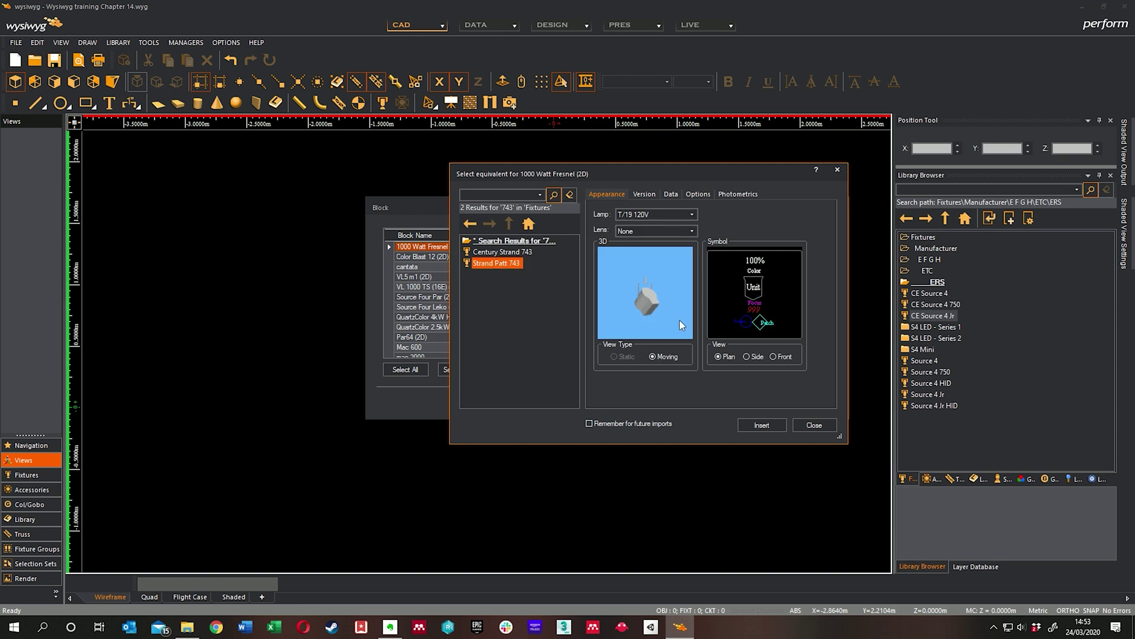
pyautogui.click(762, 425)
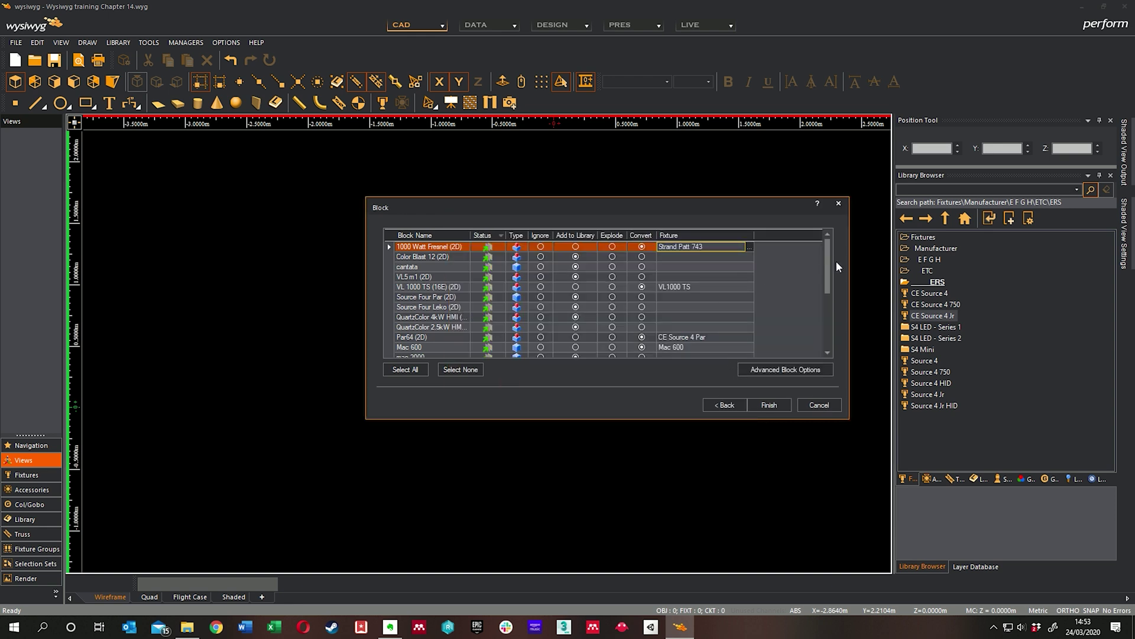
# Step: Set the Source Four Par (2D) block to Convert and map it to CE Source 4 Par with an MFL lens
pyautogui.moveTo(826, 251); pyautogui.dragTo(826, 277)
pyautogui.click(415, 263)
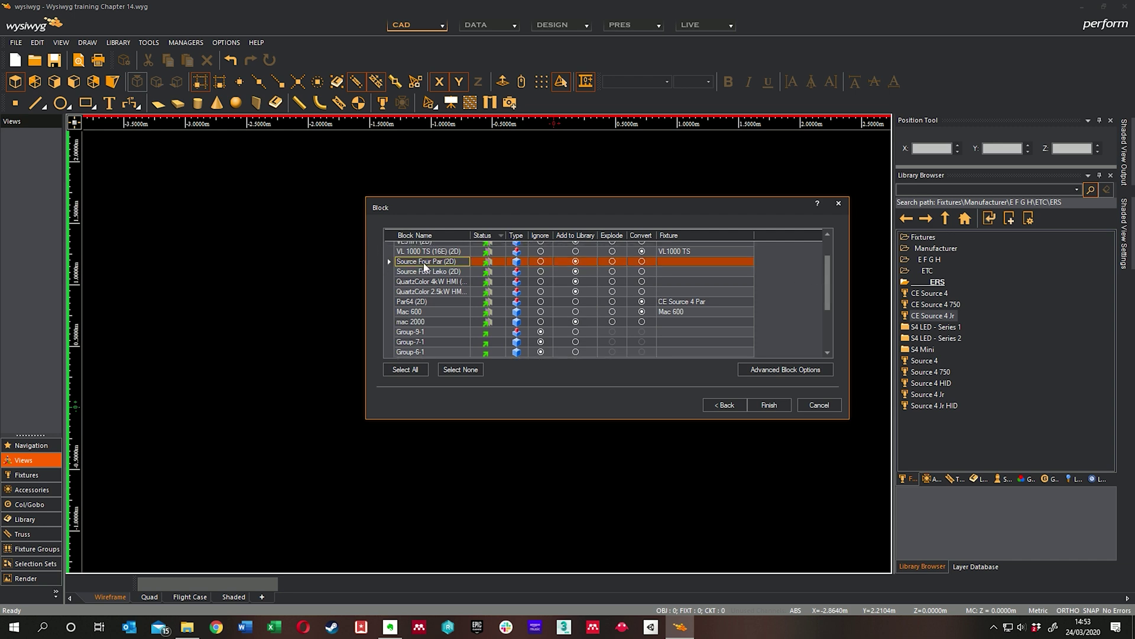
pyautogui.click(642, 261)
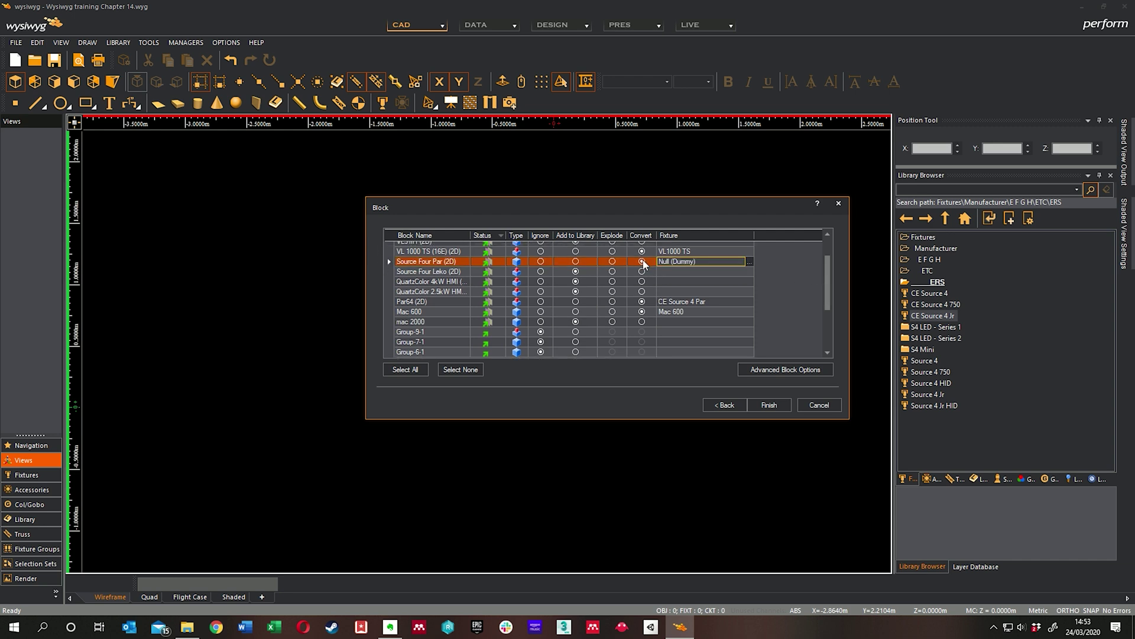
pyautogui.click(750, 261)
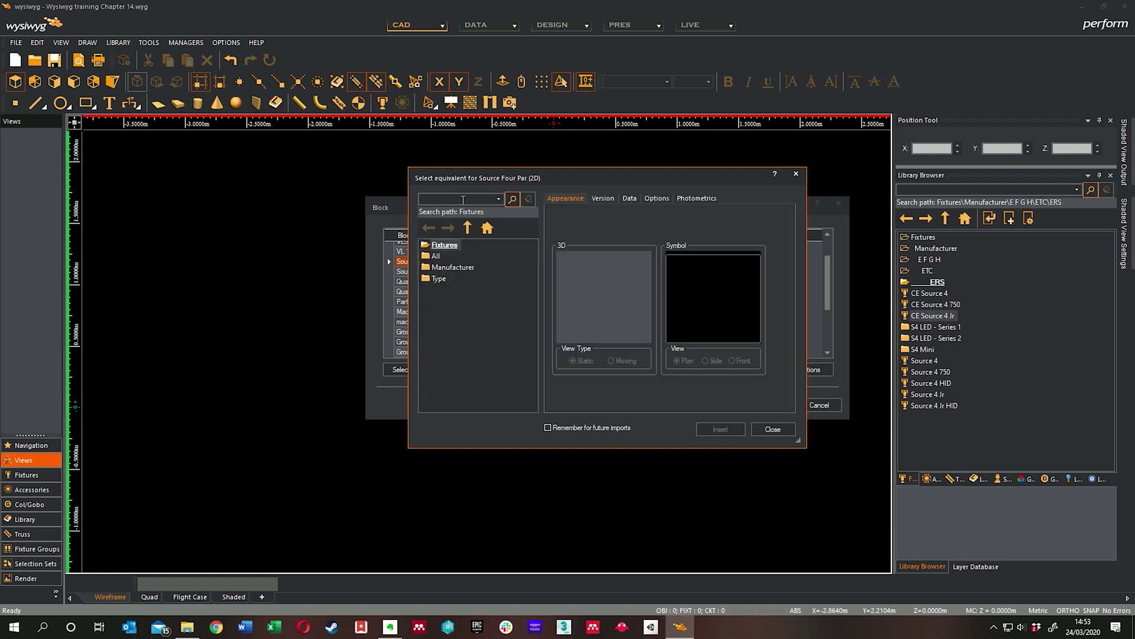
pyautogui.click(463, 200)
pyautogui.write('source 4')
pyautogui.click(506, 198)
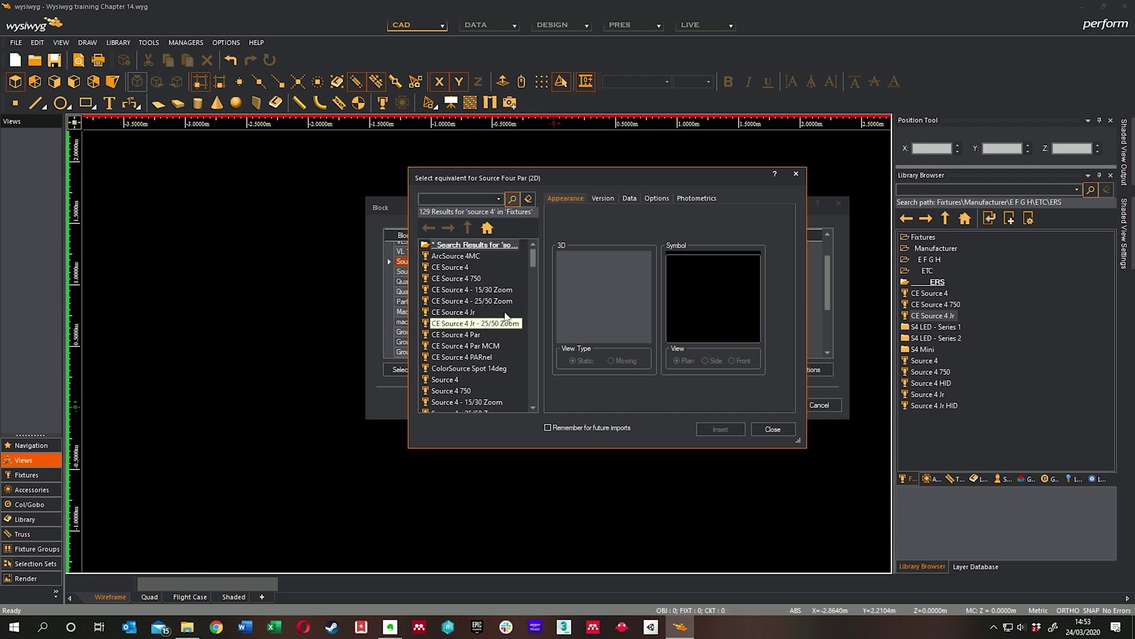
pyautogui.click(475, 336)
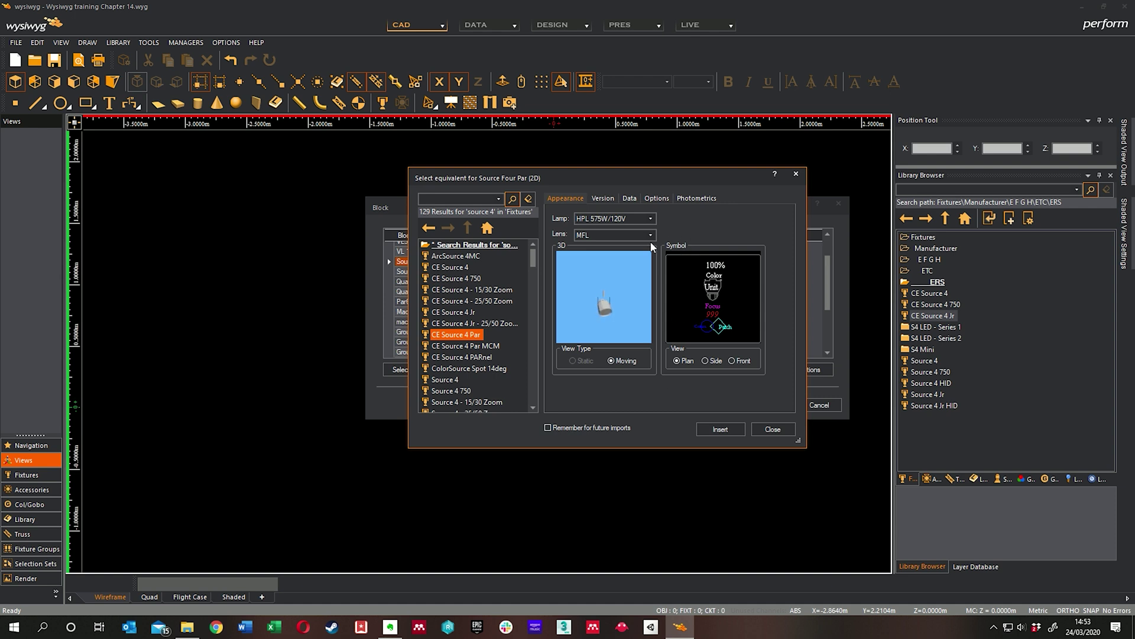
pyautogui.click(615, 235)
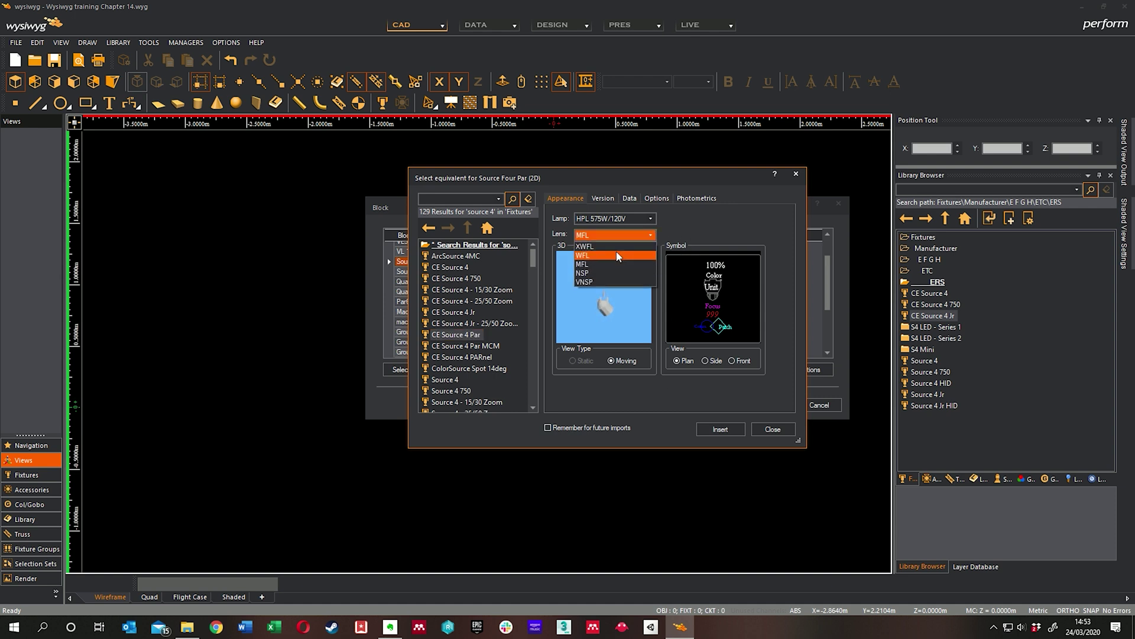
pyautogui.click(619, 265)
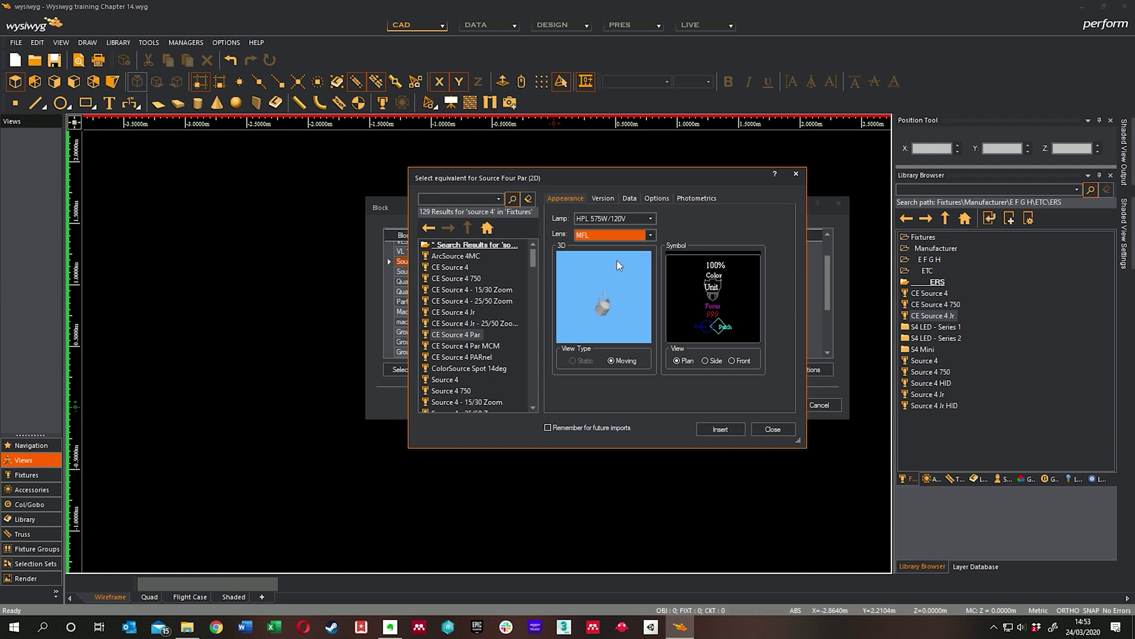
pyautogui.click(715, 430)
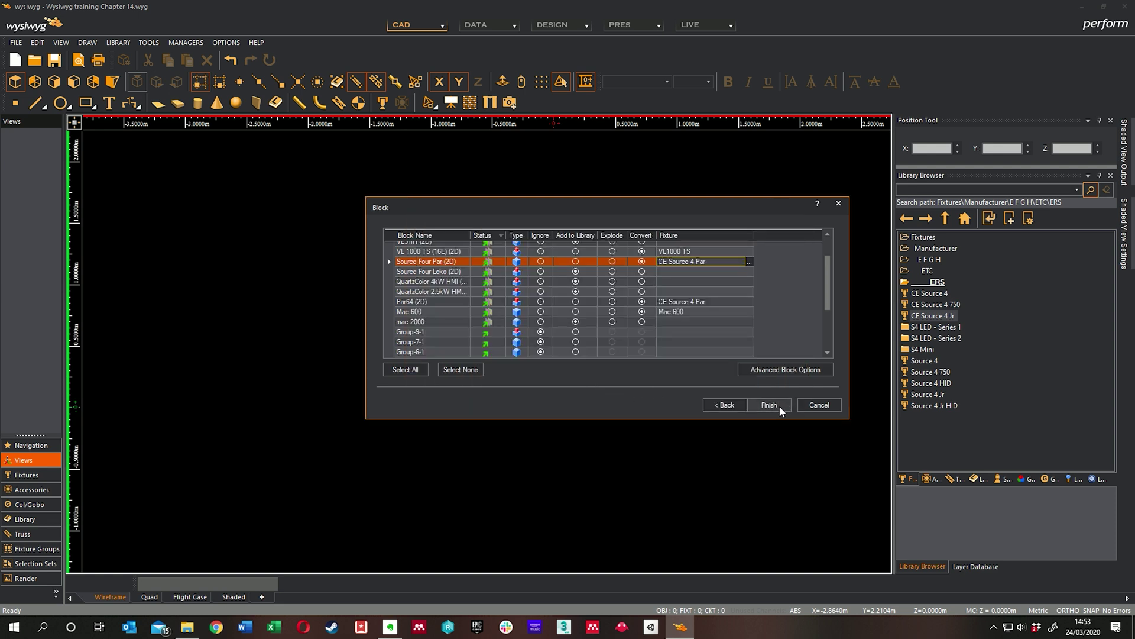
pyautogui.moveTo(829, 274); pyautogui.dragTo(832, 243)
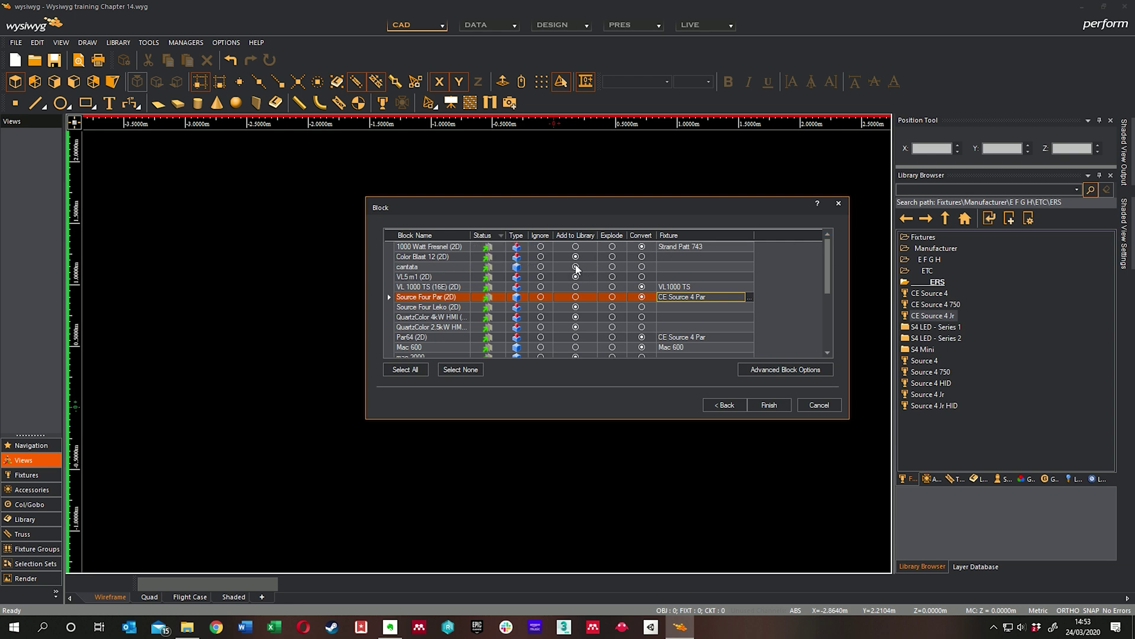
pyautogui.click(451, 255)
pyautogui.click(442, 267)
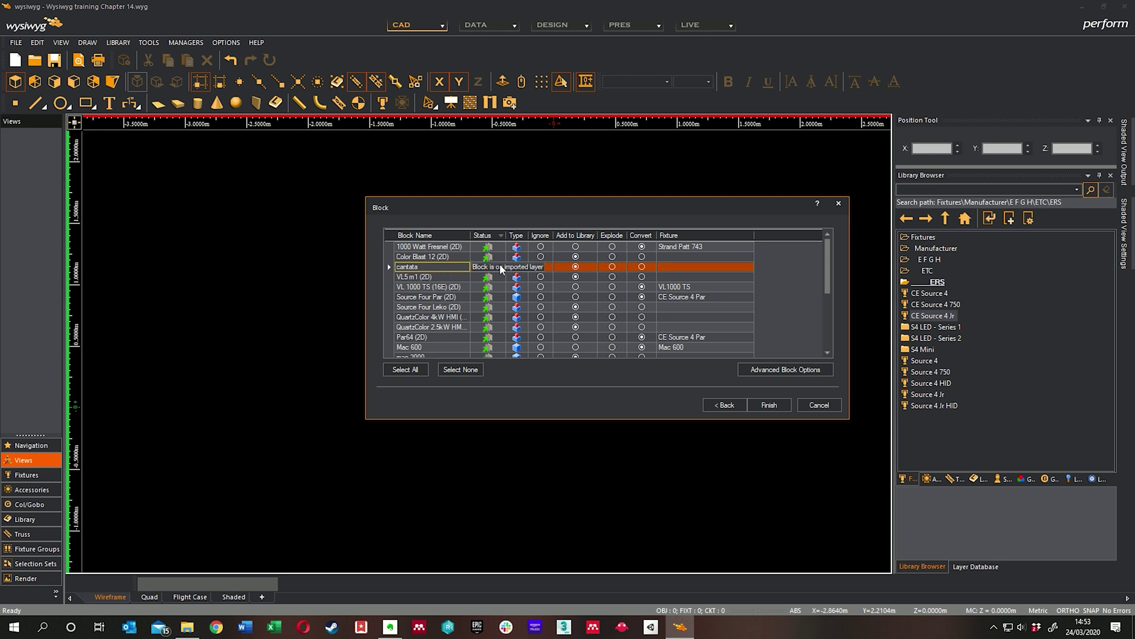
pyautogui.click(422, 278)
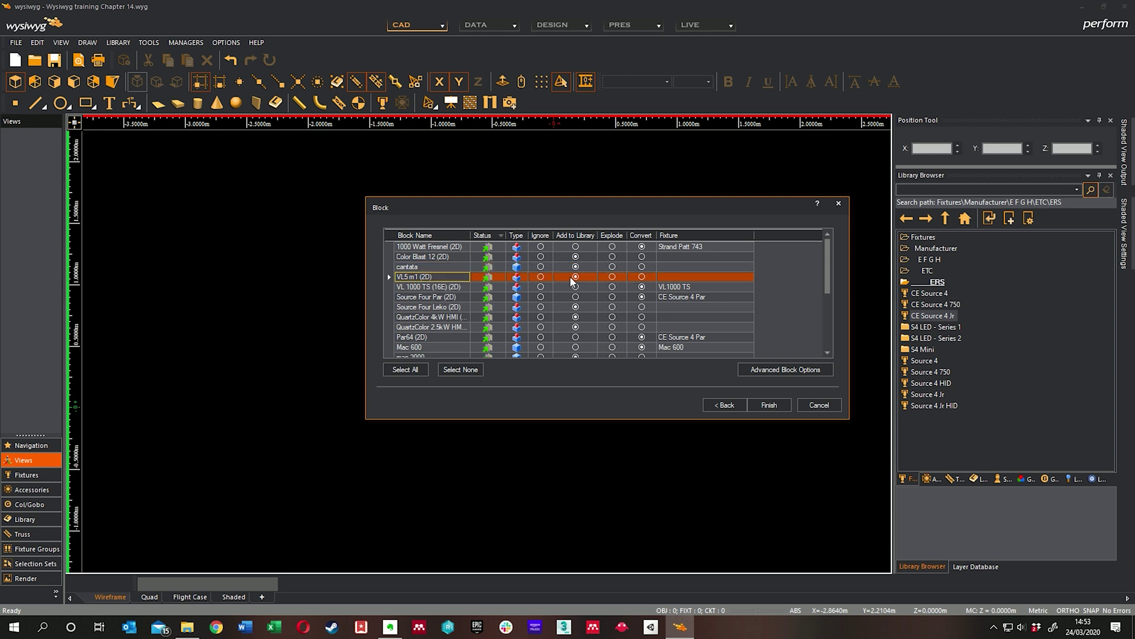
pyautogui.scroll(-1, 444, 278)
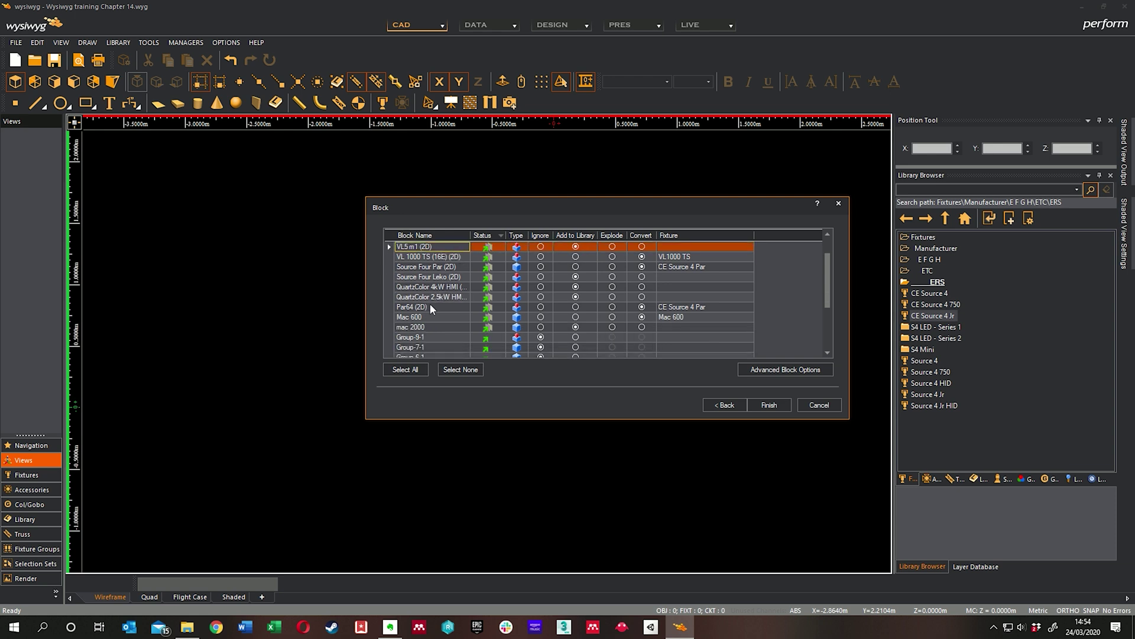
pyautogui.click(438, 277)
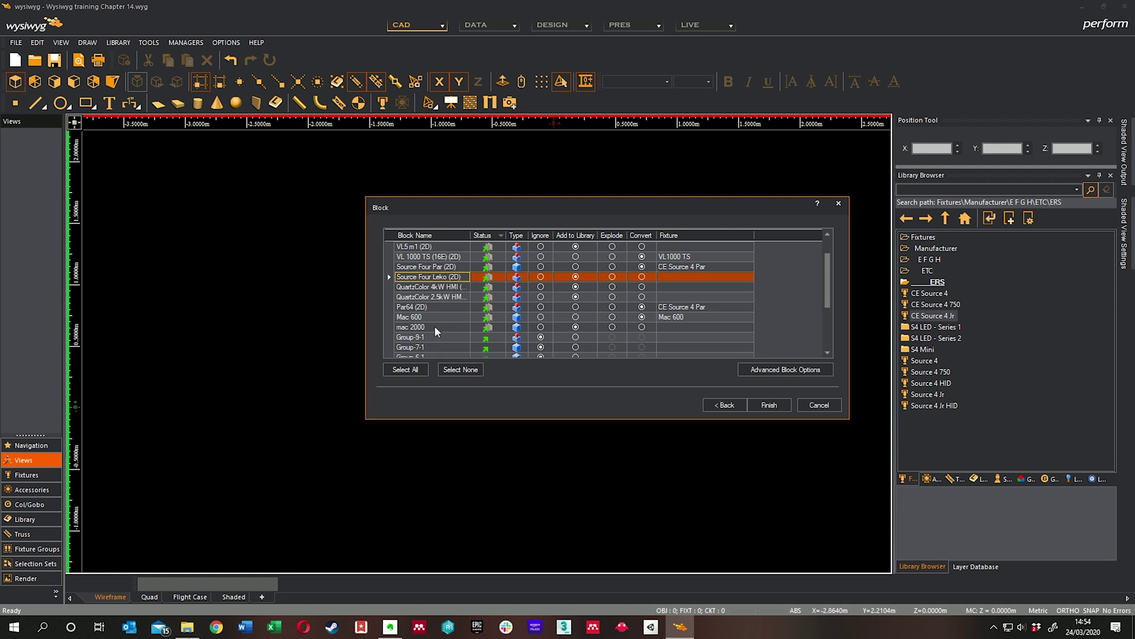
pyautogui.click(424, 288)
pyautogui.scroll(1, 420, 275)
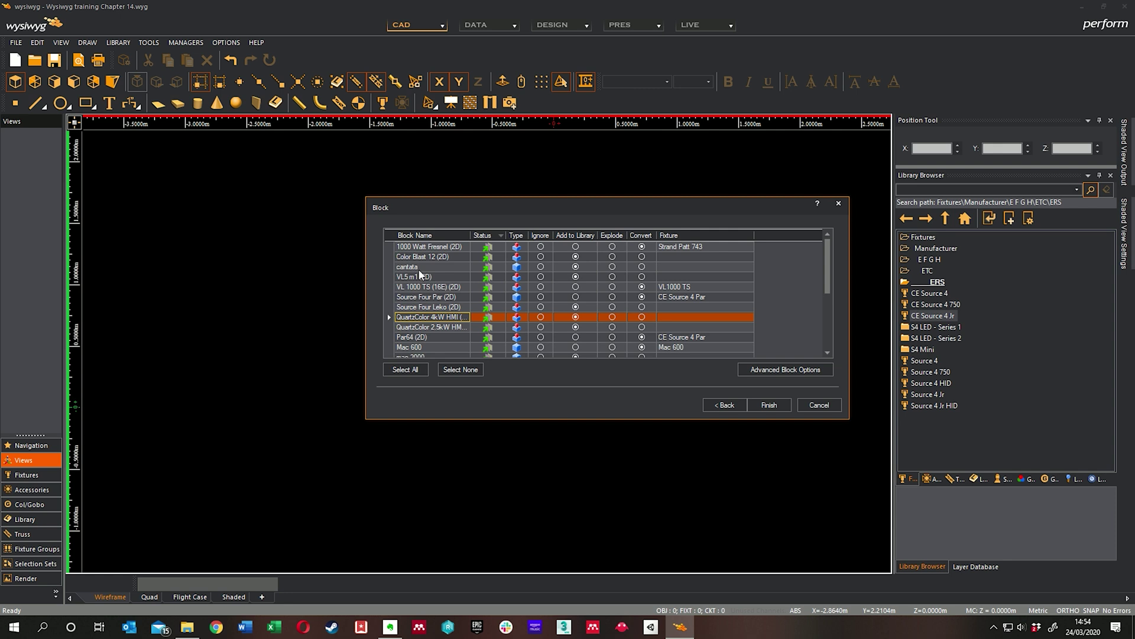
pyautogui.scroll(-3, 419, 269)
pyautogui.scroll(3, 418, 269)
pyautogui.click(435, 307)
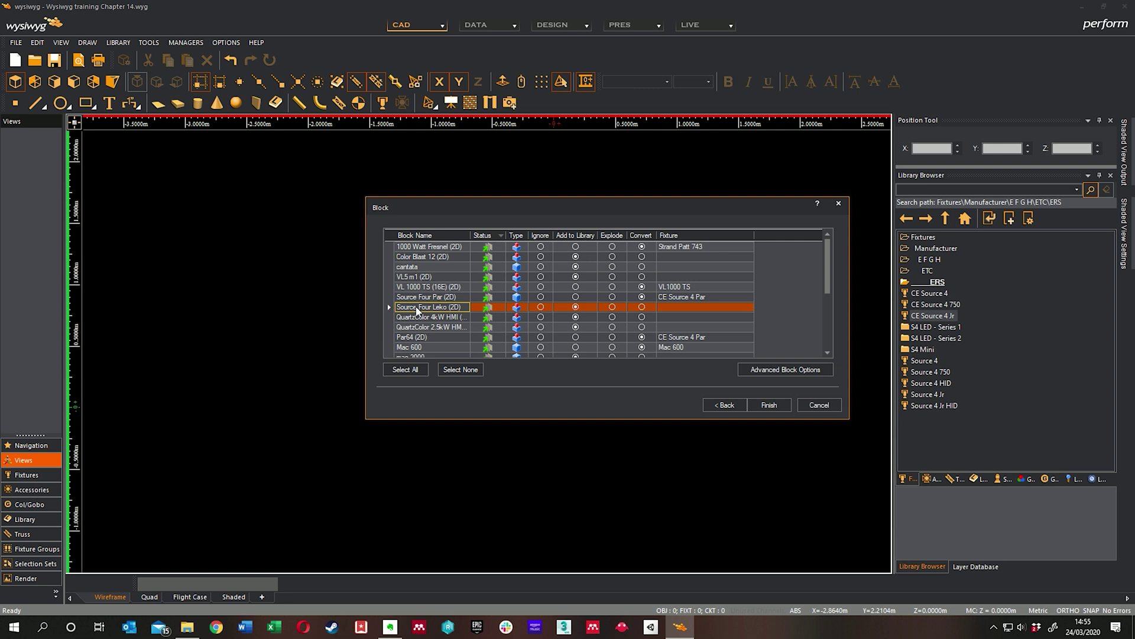
pyautogui.scroll(-4, 416, 307)
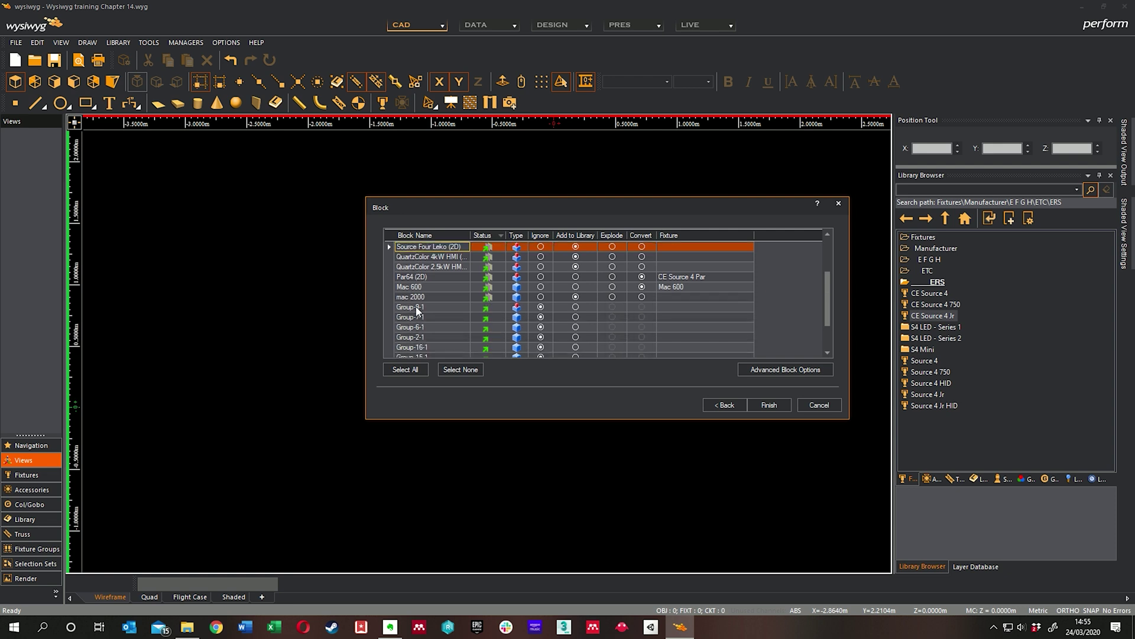
pyautogui.scroll(3, 431, 326)
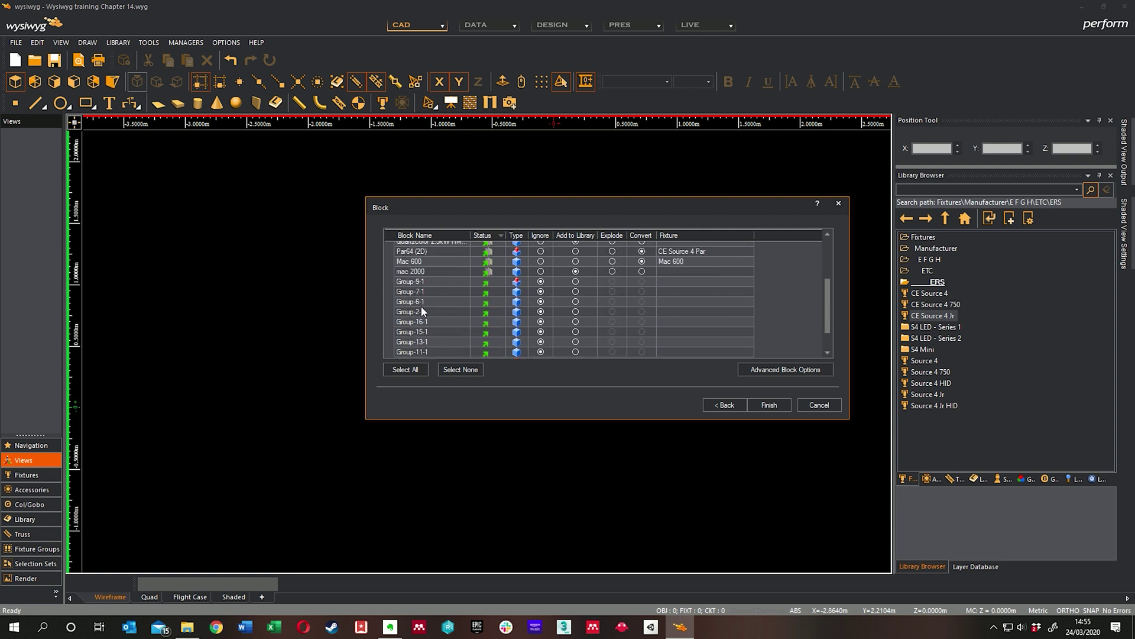
pyautogui.scroll(1, 428, 302)
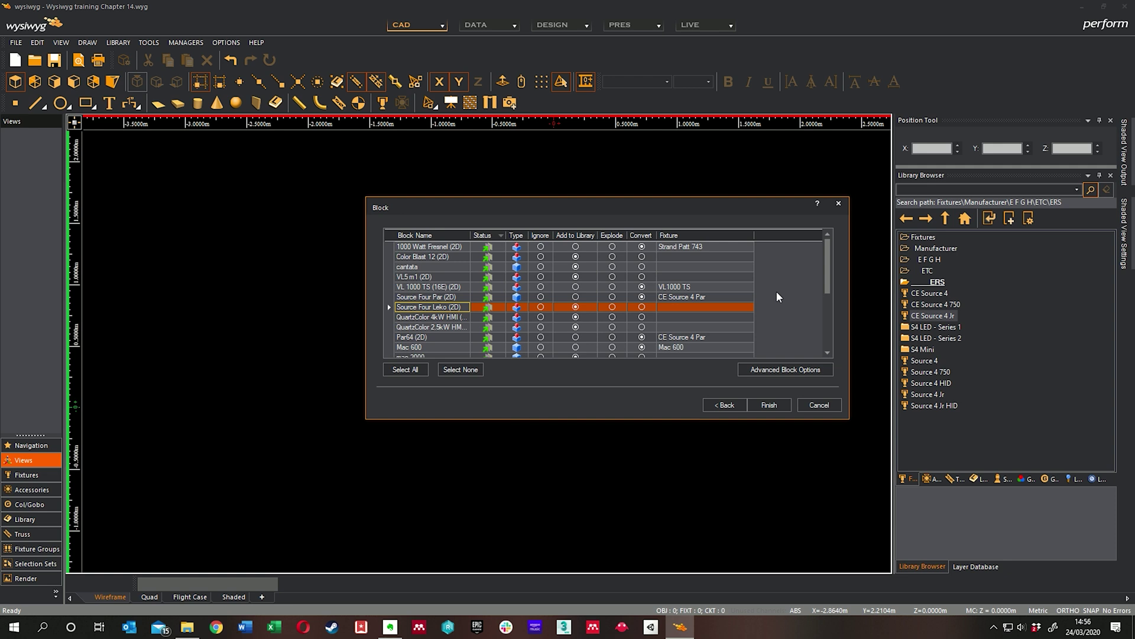
# Step: Finish the DWG merge, adding 8159 items and 57 fixtures, and close the Merge Summary
pyautogui.click(769, 407)
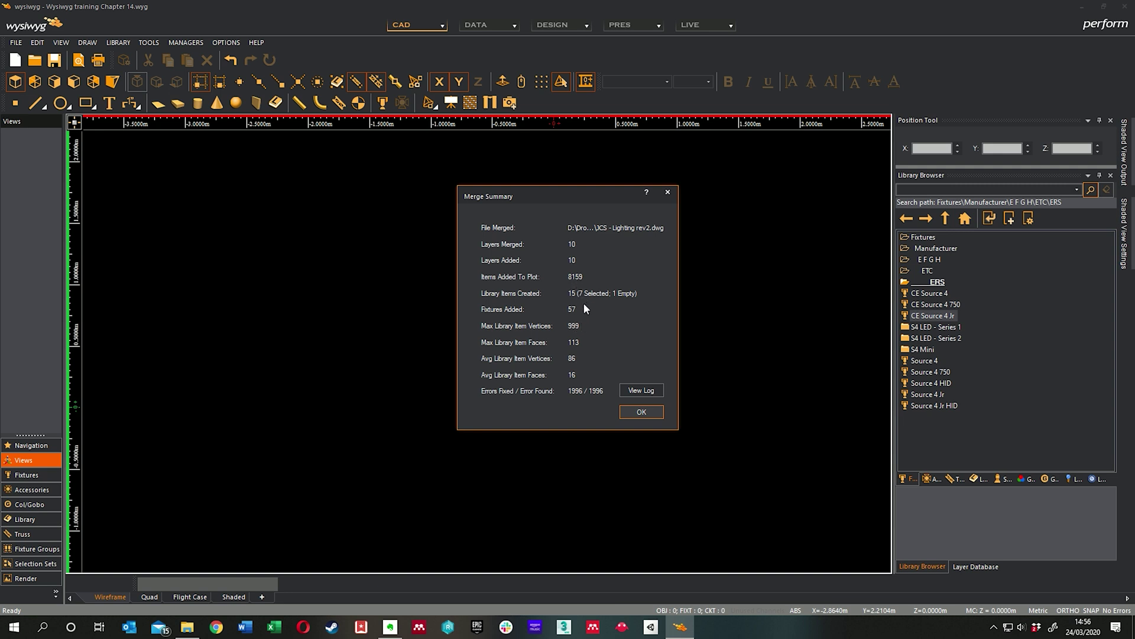
pyautogui.click(628, 412)
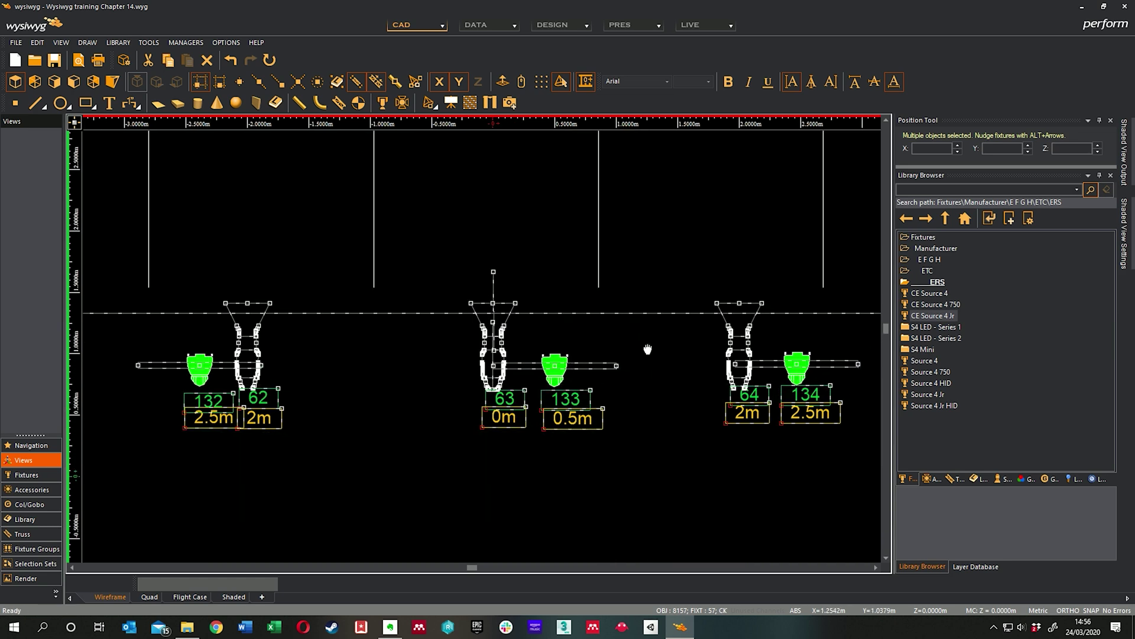
pyautogui.scroll(-3, 646, 349)
pyautogui.scroll(-2, 646, 350)
pyautogui.click(627, 399)
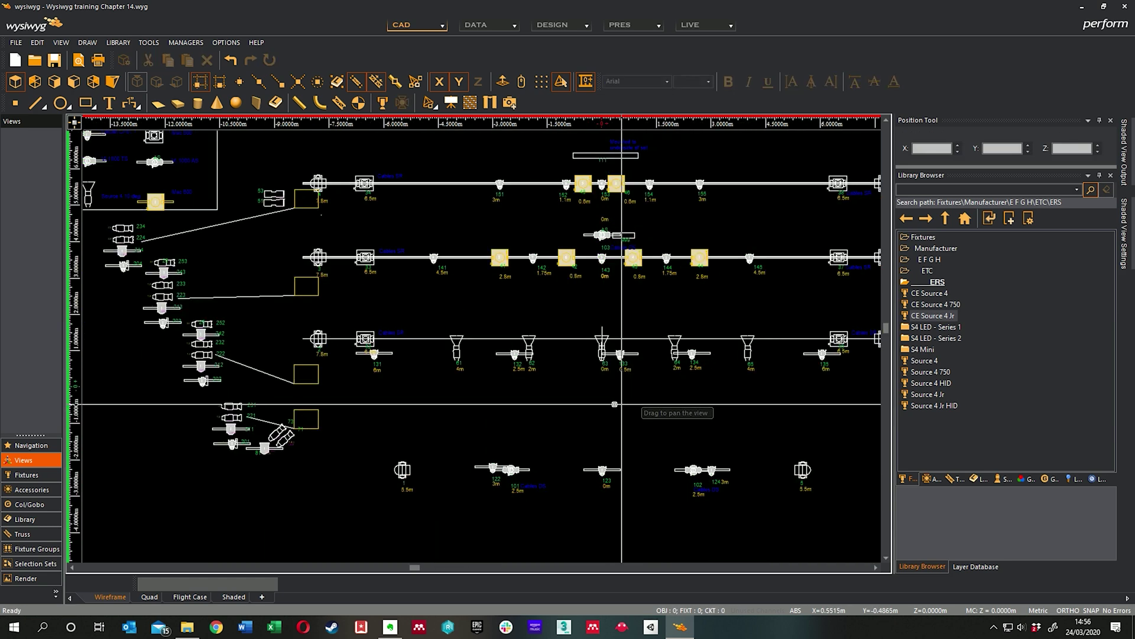
pyautogui.moveTo(515, 349); pyautogui.dragTo(383, 346, button='middle')
pyautogui.scroll(5, 385, 439)
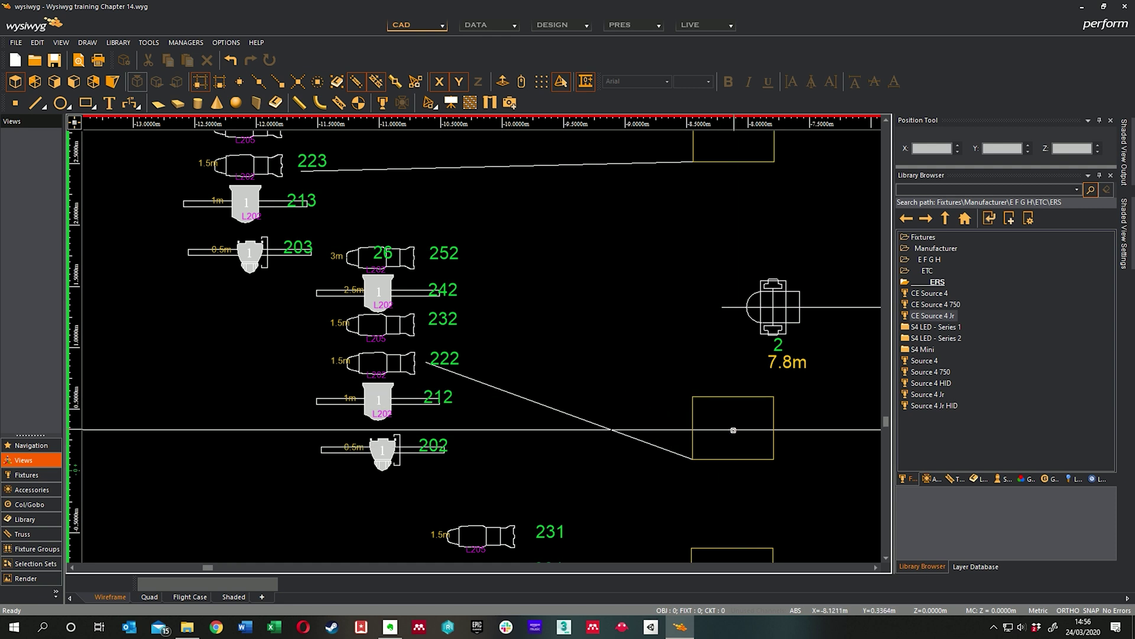
pyautogui.moveTo(731, 427); pyautogui.dragTo(725, 411, button='middle')
pyautogui.moveTo(446, 361); pyautogui.dragTo(532, 363, button='middle')
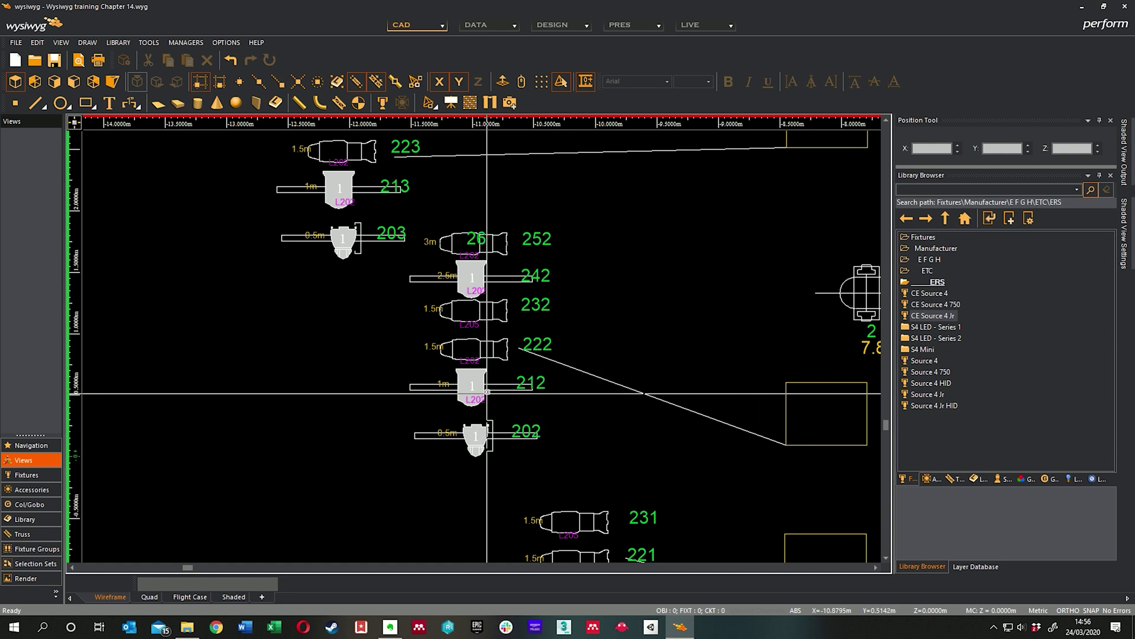
pyautogui.scroll(3, 482, 404)
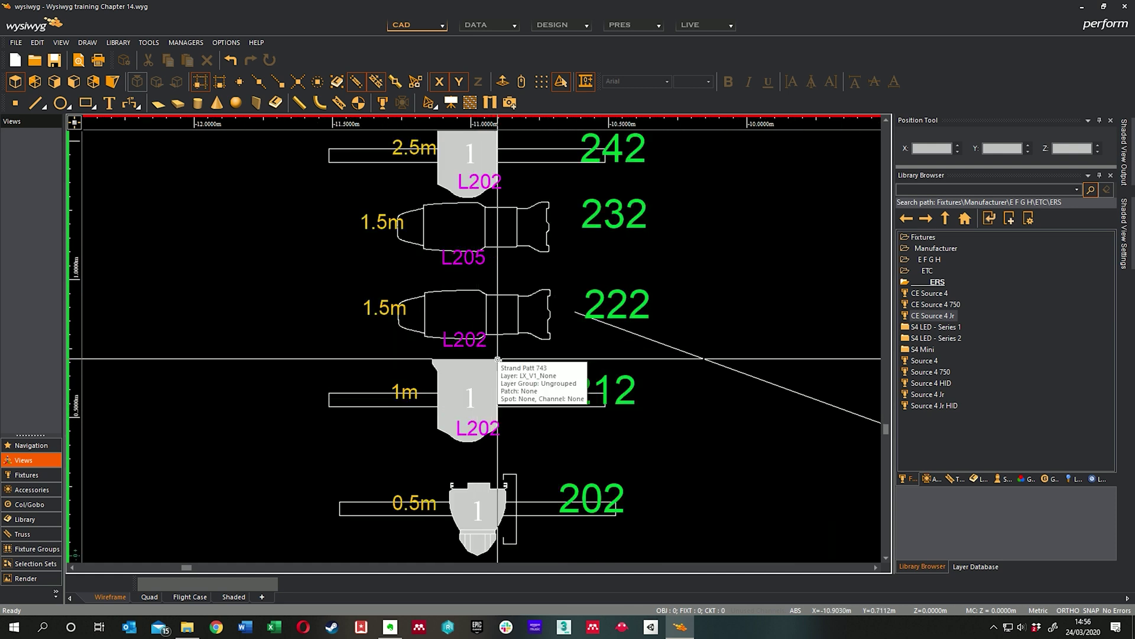
pyautogui.click(498, 362)
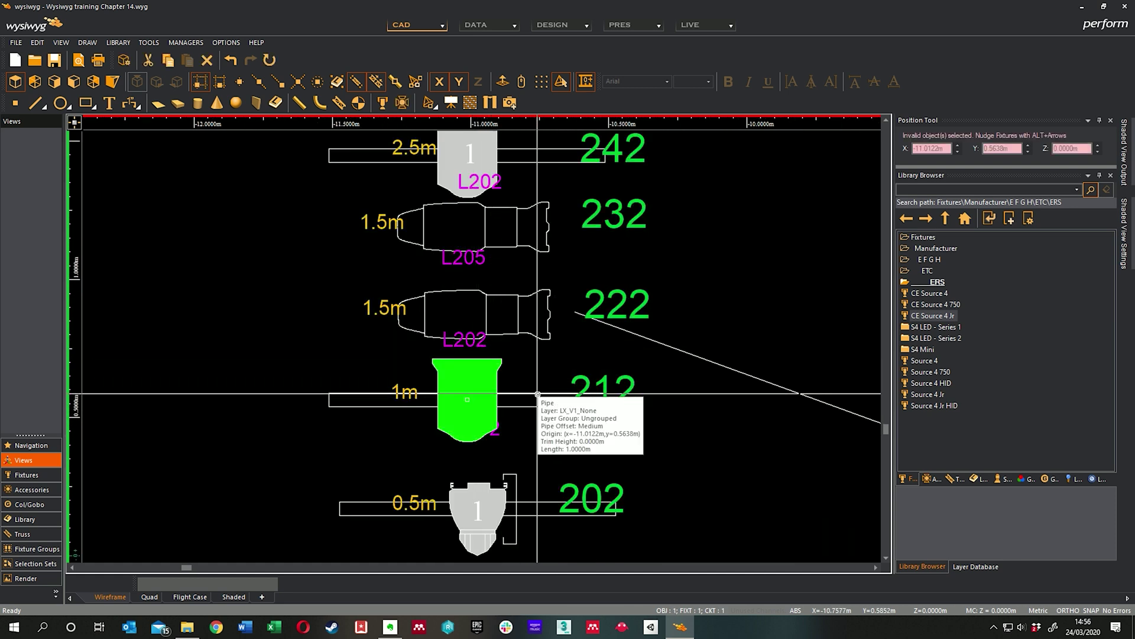
pyautogui.click(524, 333)
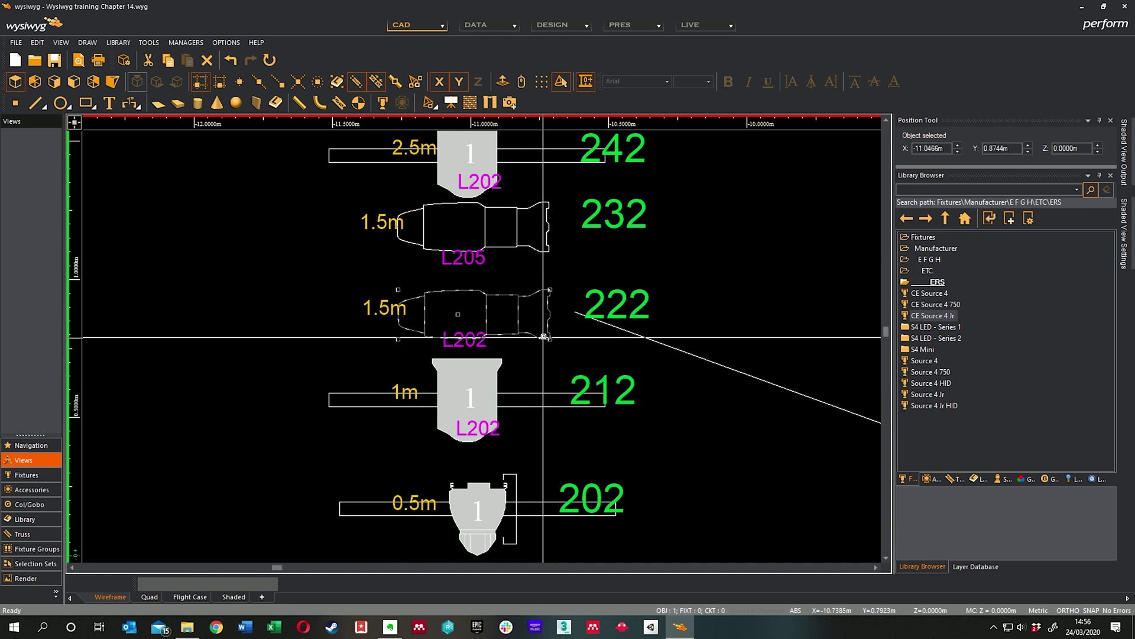
pyautogui.moveTo(564, 334); pyautogui.dragTo(598, 347, button='middle')
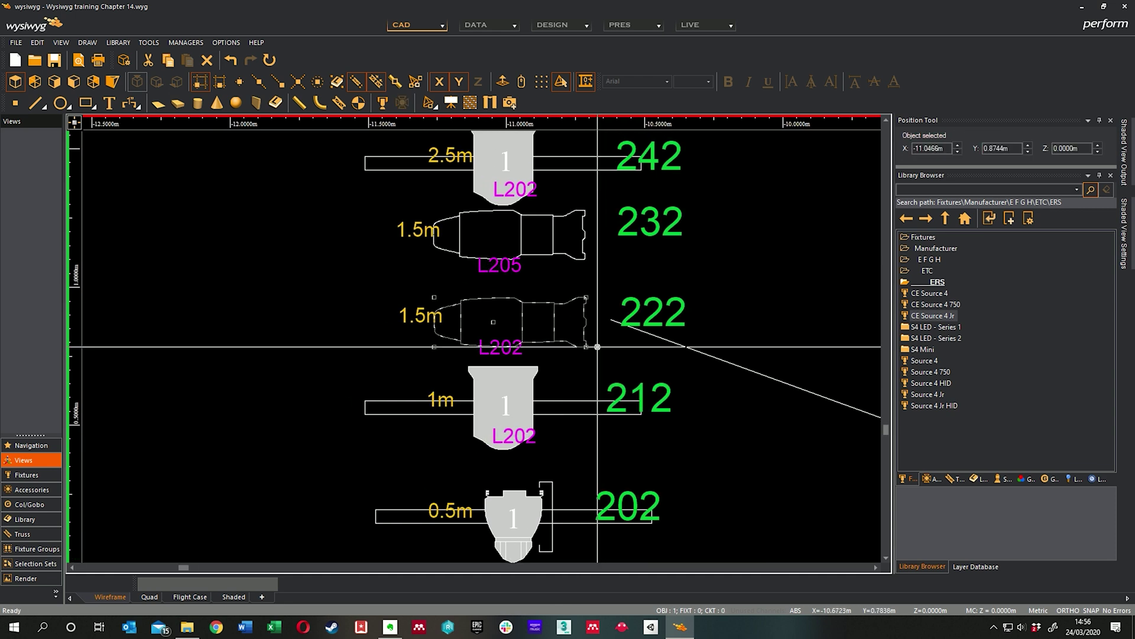
pyautogui.moveTo(574, 295)
pyautogui.mouseDown(button='middle')
pyautogui.moveTo(568, 306)
pyautogui.moveTo(576, 293)
pyautogui.mouseUp(button='middle')
pyautogui.click(601, 294)
pyautogui.scroll(-2, 643, 291)
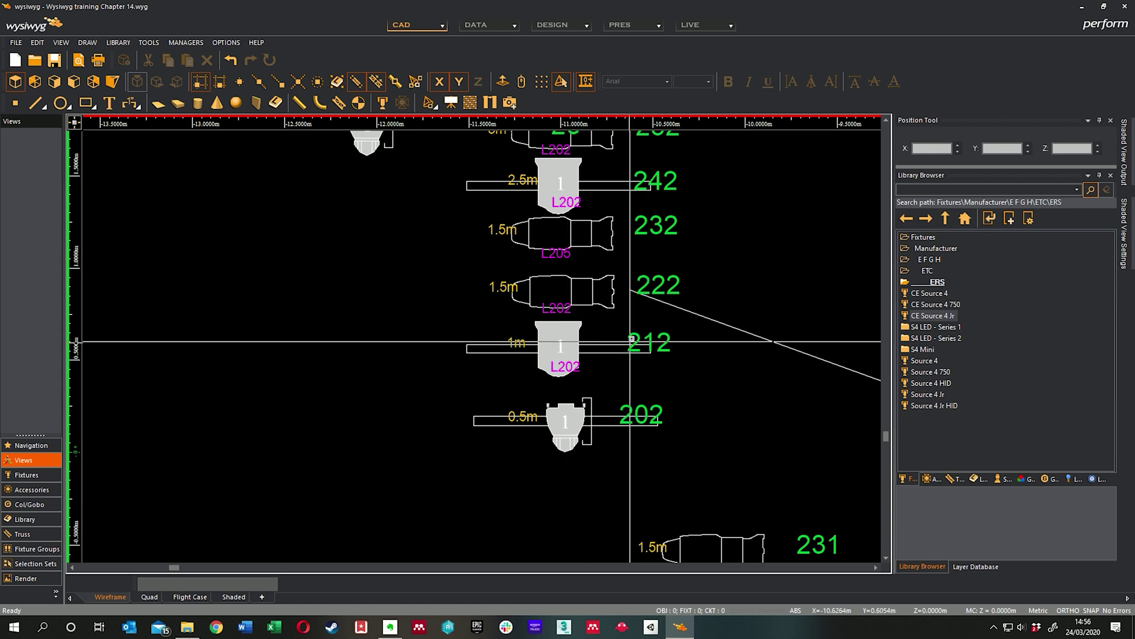
pyautogui.scroll(-6, 631, 338)
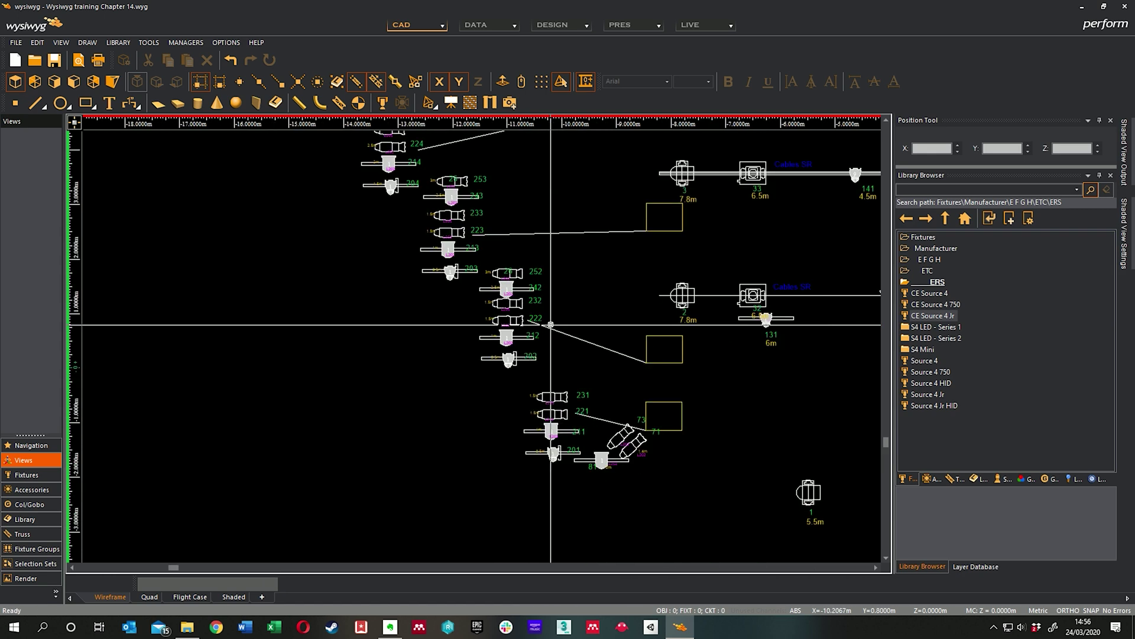
pyautogui.scroll(2, 550, 324)
pyautogui.scroll(-2, 488, 382)
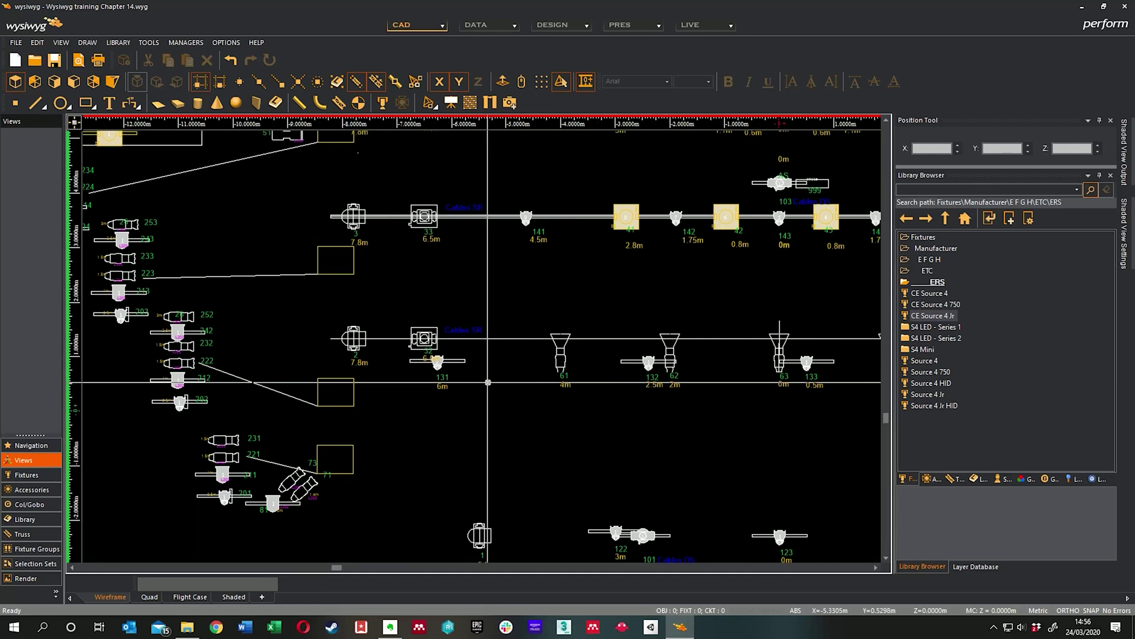
pyautogui.moveTo(488, 382); pyautogui.dragTo(459, 405, button='middle')
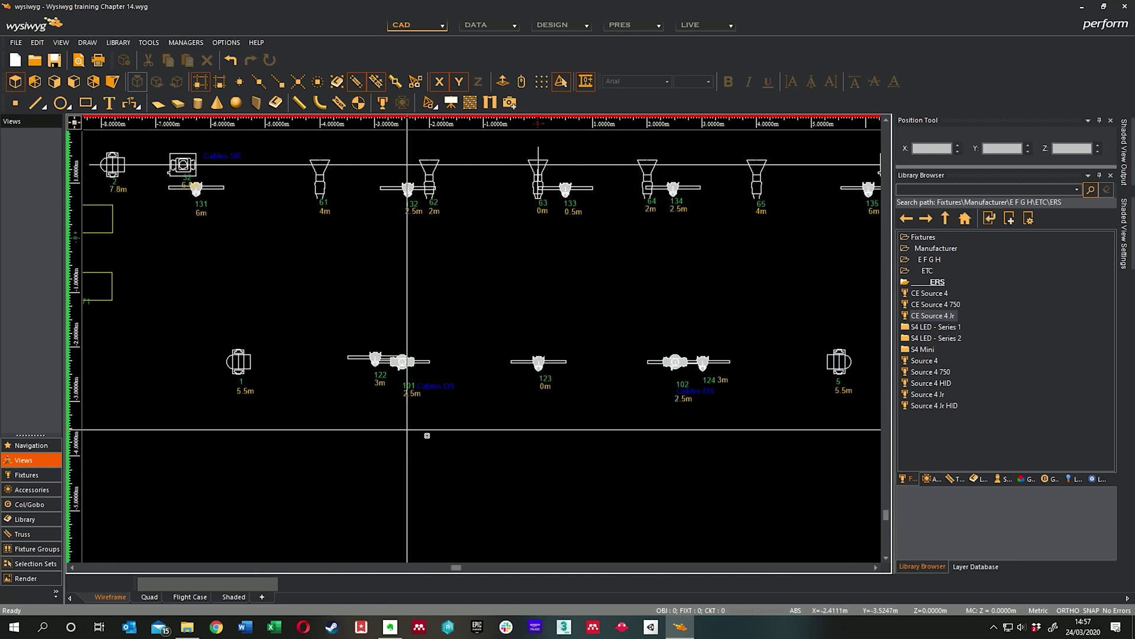
pyautogui.moveTo(530, 326); pyautogui.dragTo(507, 347, button='middle')
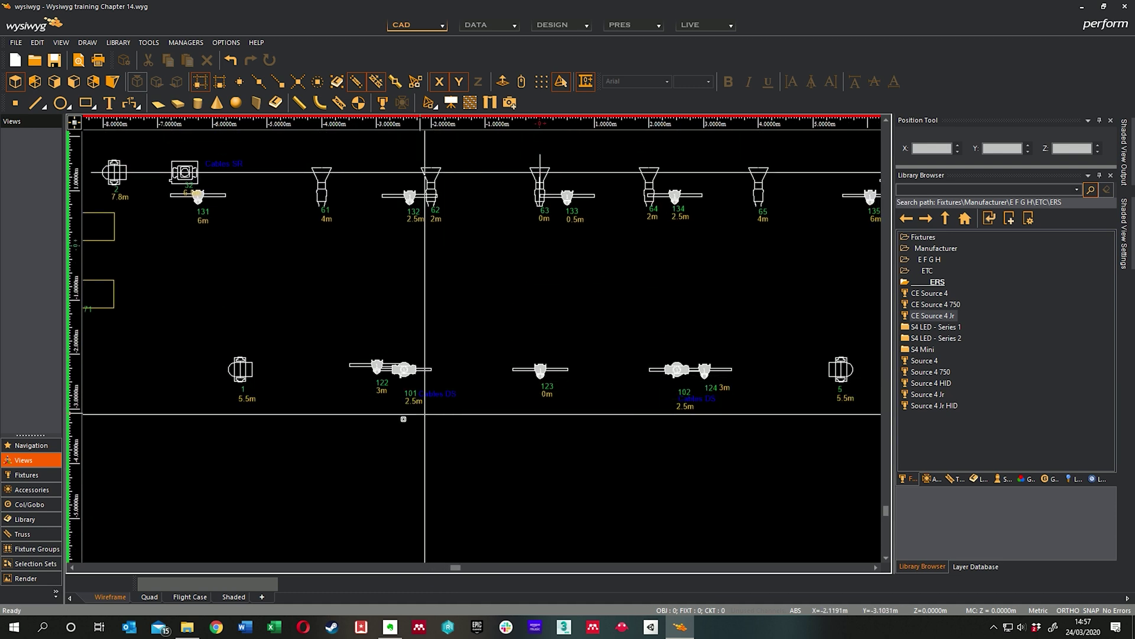
pyautogui.scroll(2, 261, 406)
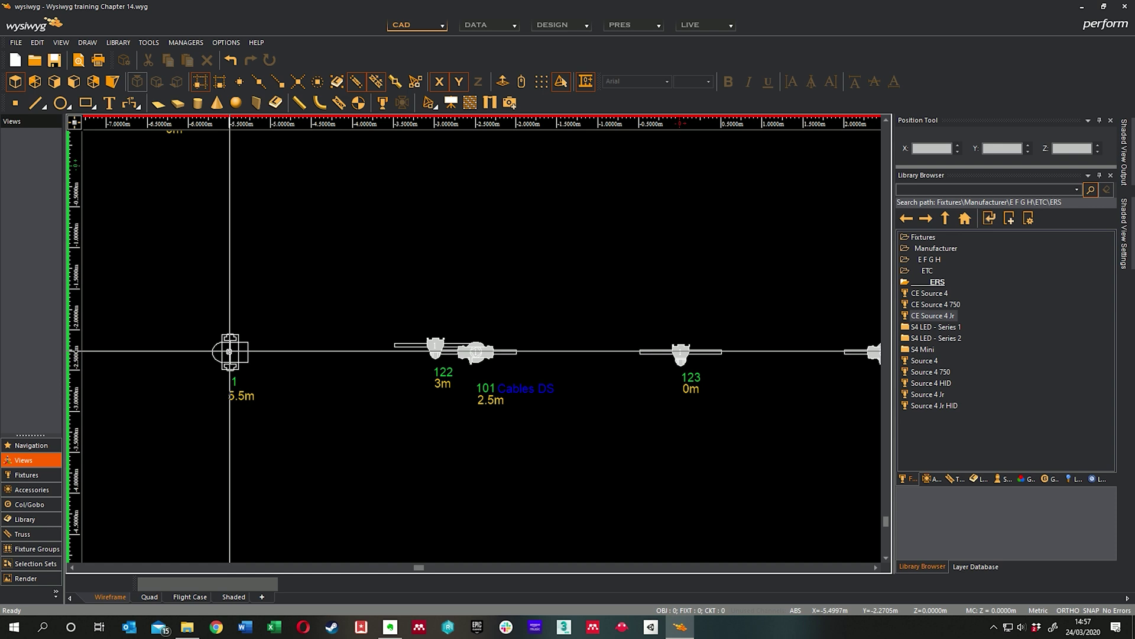
pyautogui.moveTo(229, 351)
pyautogui.moveTo(229, 351); pyautogui.dragTo(446, 309, button='middle')
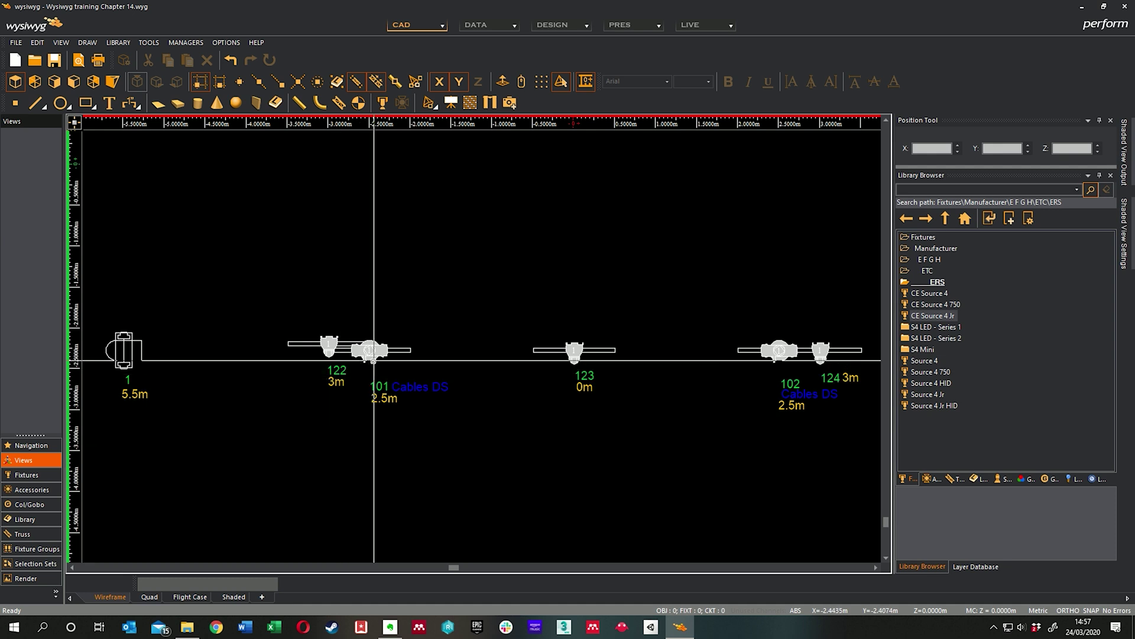
pyautogui.moveTo(521, 362); pyautogui.dragTo(612, 320, button='middle')
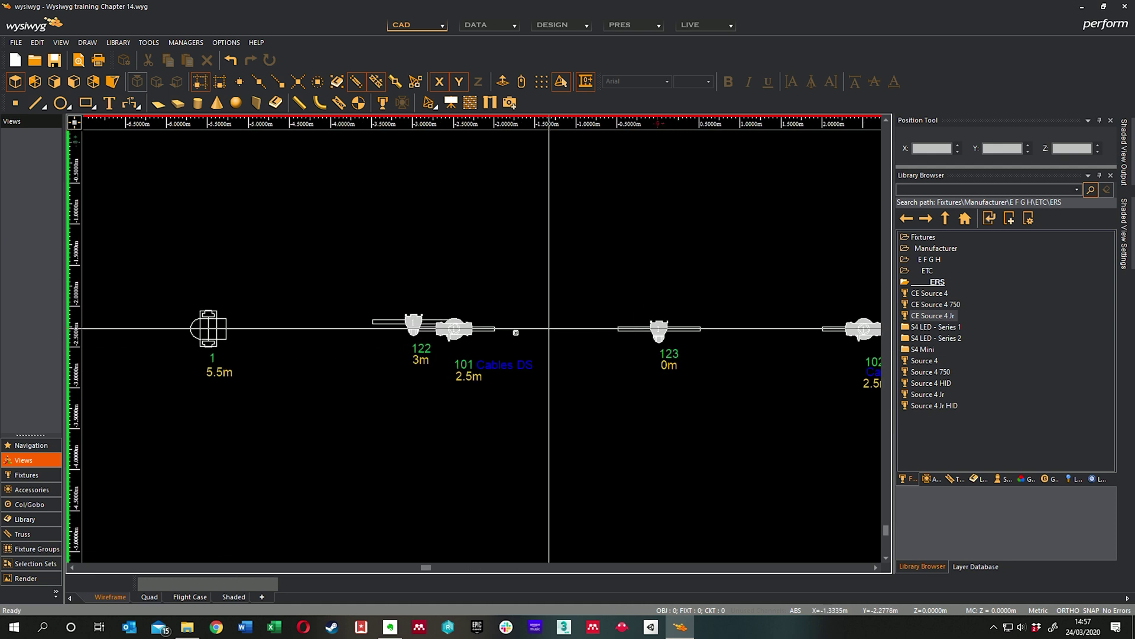
pyautogui.scroll(5, 435, 343)
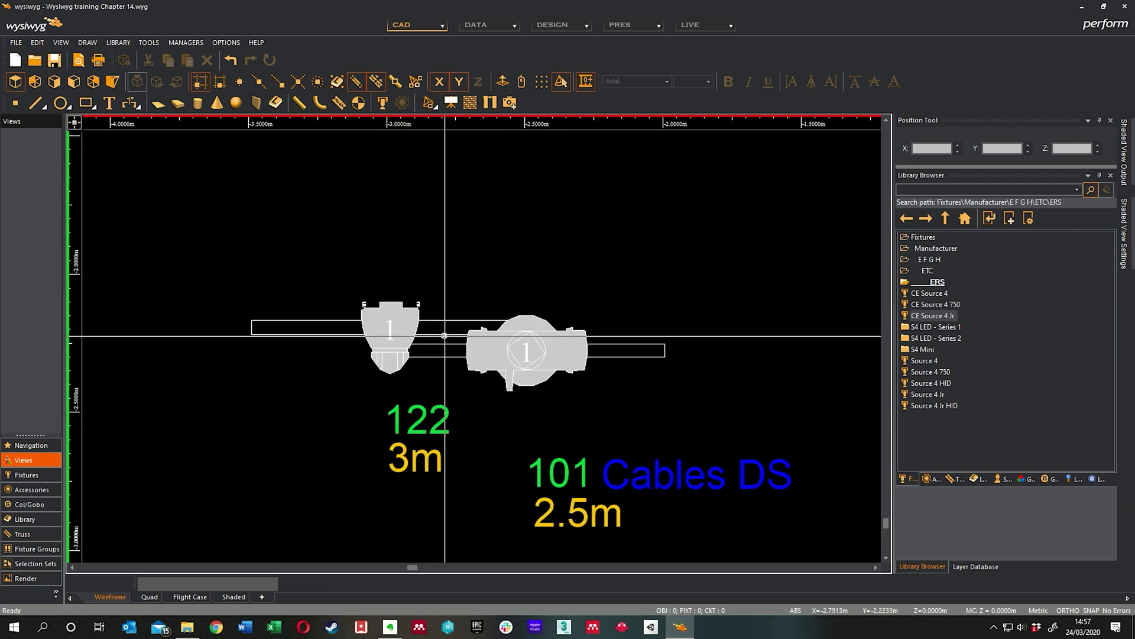
pyautogui.moveTo(474, 261); pyautogui.dragTo(466, 287, button='middle')
pyautogui.scroll(-10, 443, 406)
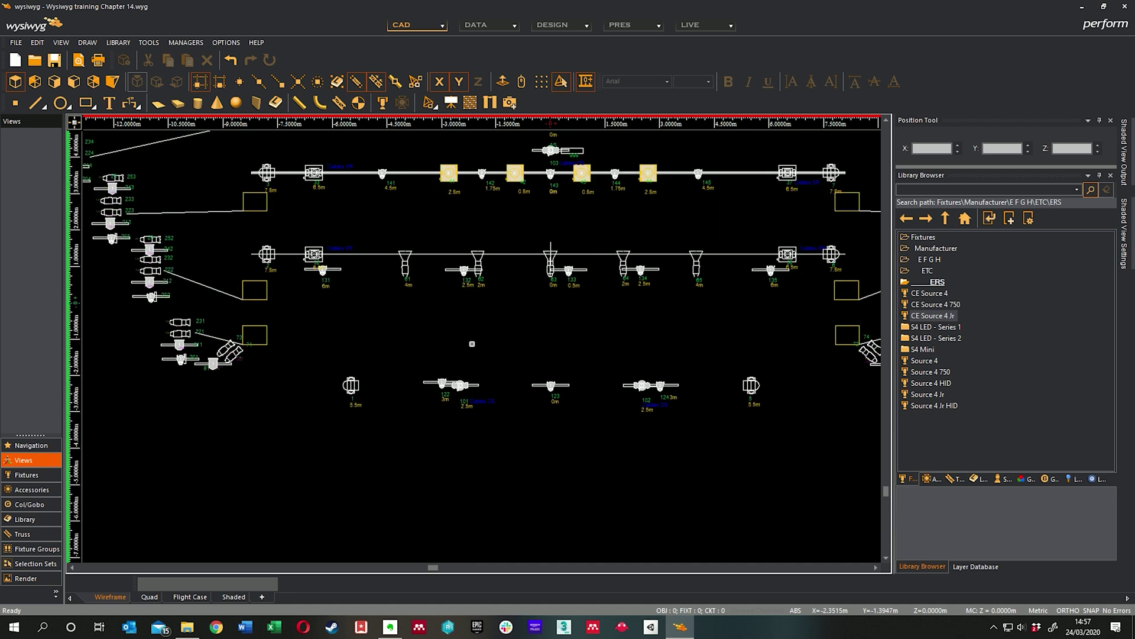
pyautogui.scroll(9, 390, 278)
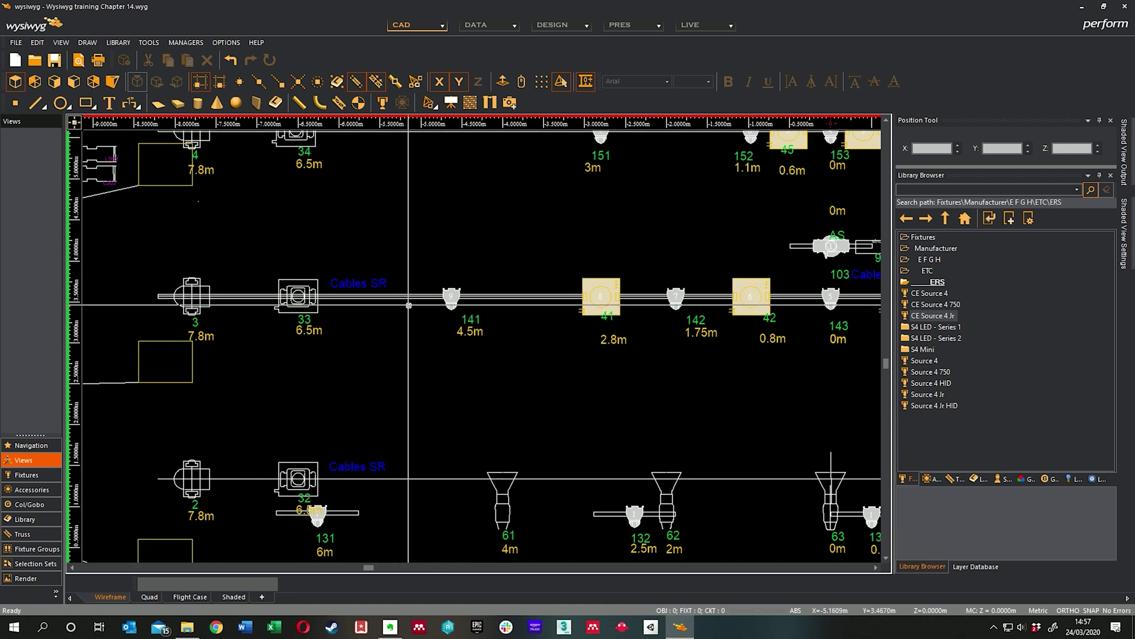
pyautogui.click(463, 285)
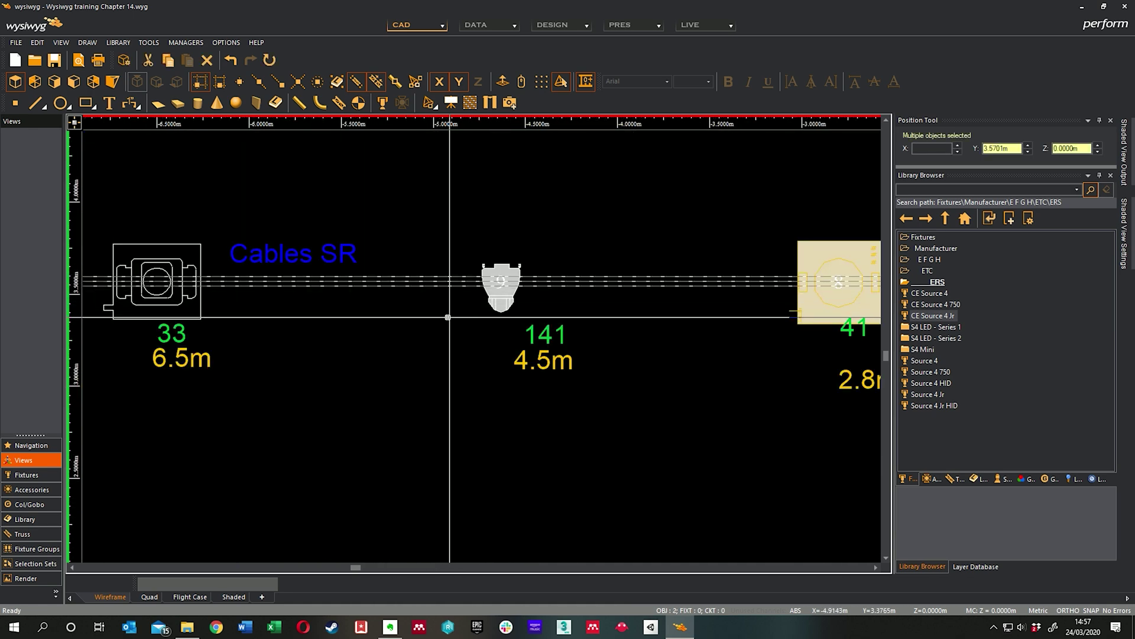
pyautogui.scroll(-5, 464, 285)
pyautogui.press('Escape')
pyautogui.moveTo(875, 316); pyautogui.dragTo(673, 257, button='middle')
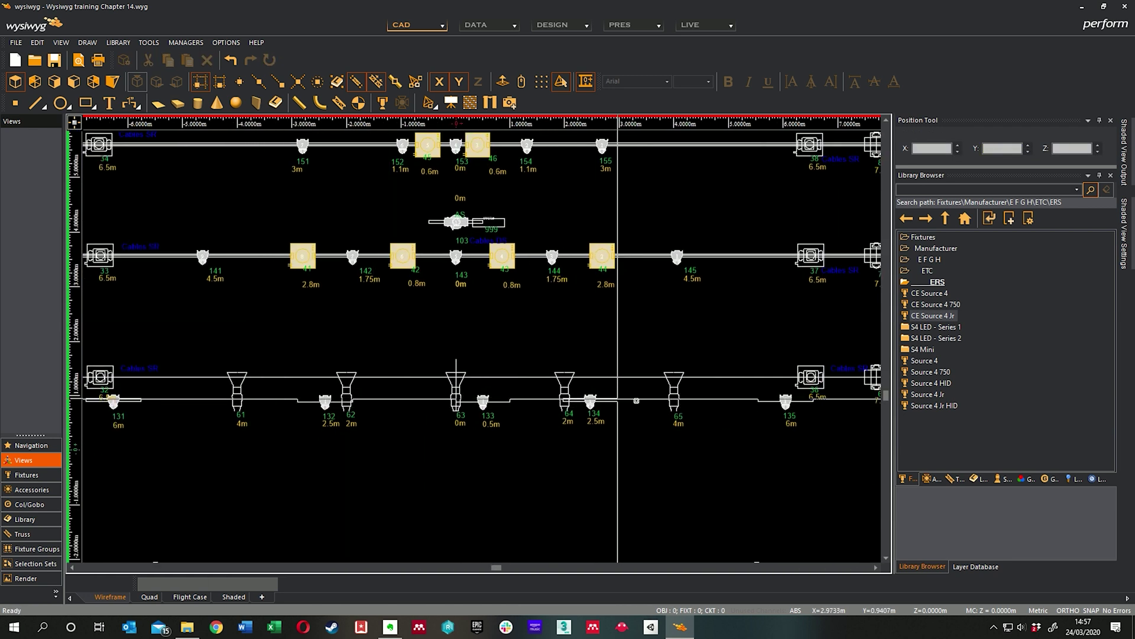
pyautogui.moveTo(773, 394); pyautogui.dragTo(719, 403, button='middle')
pyautogui.click(594, 268)
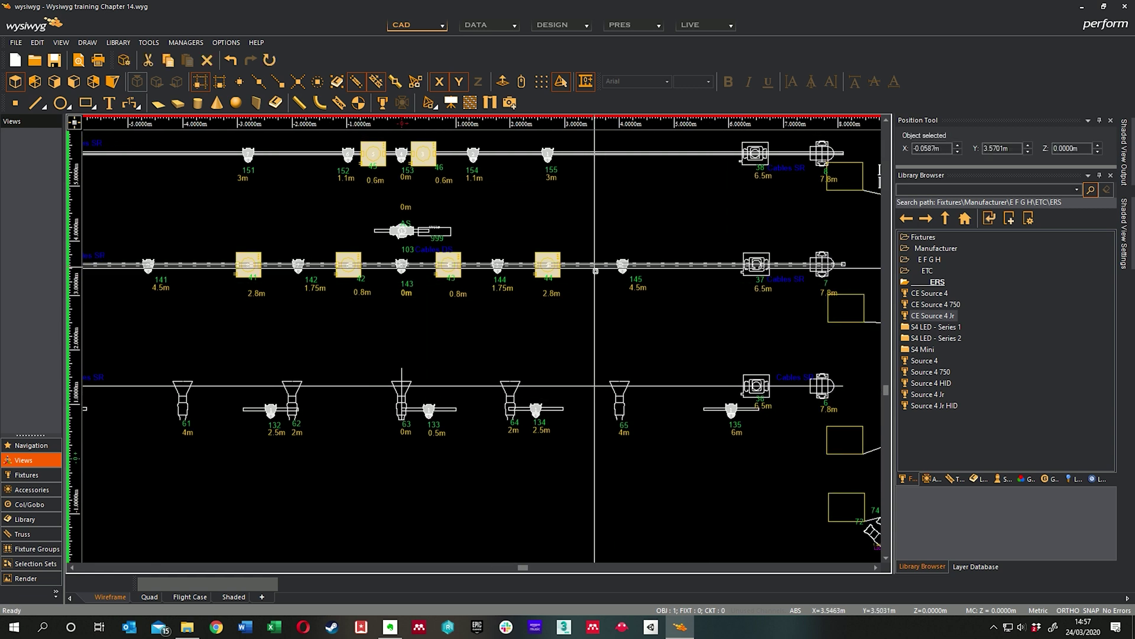
pyautogui.moveTo(577, 309); pyautogui.dragTo(612, 455, button='middle')
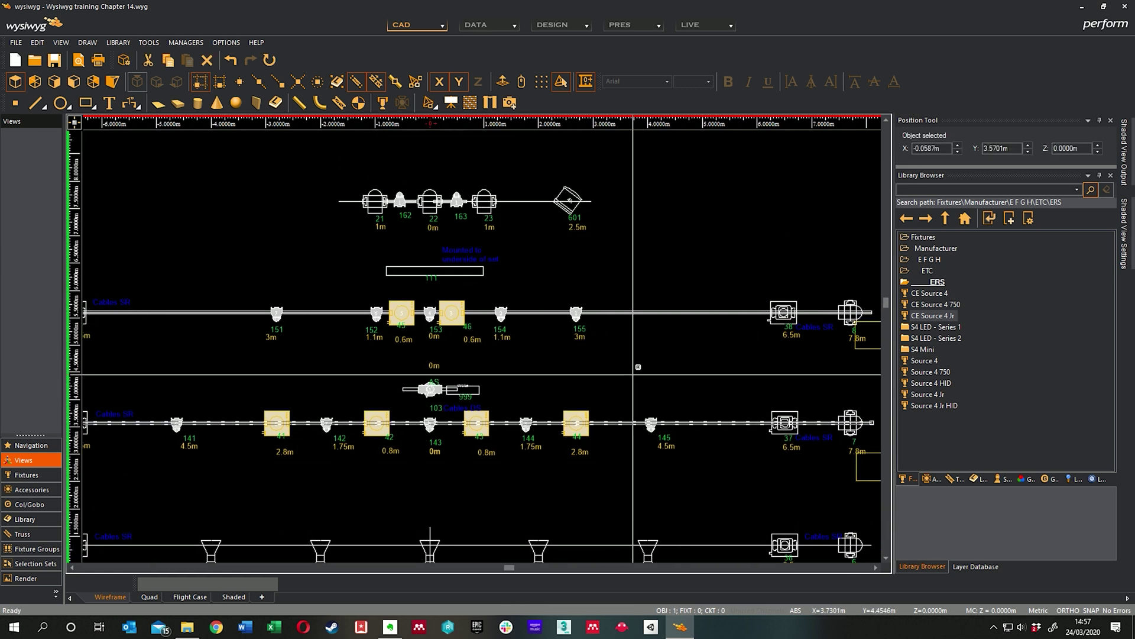
pyautogui.click(621, 260)
pyautogui.scroll(-5, 628, 257)
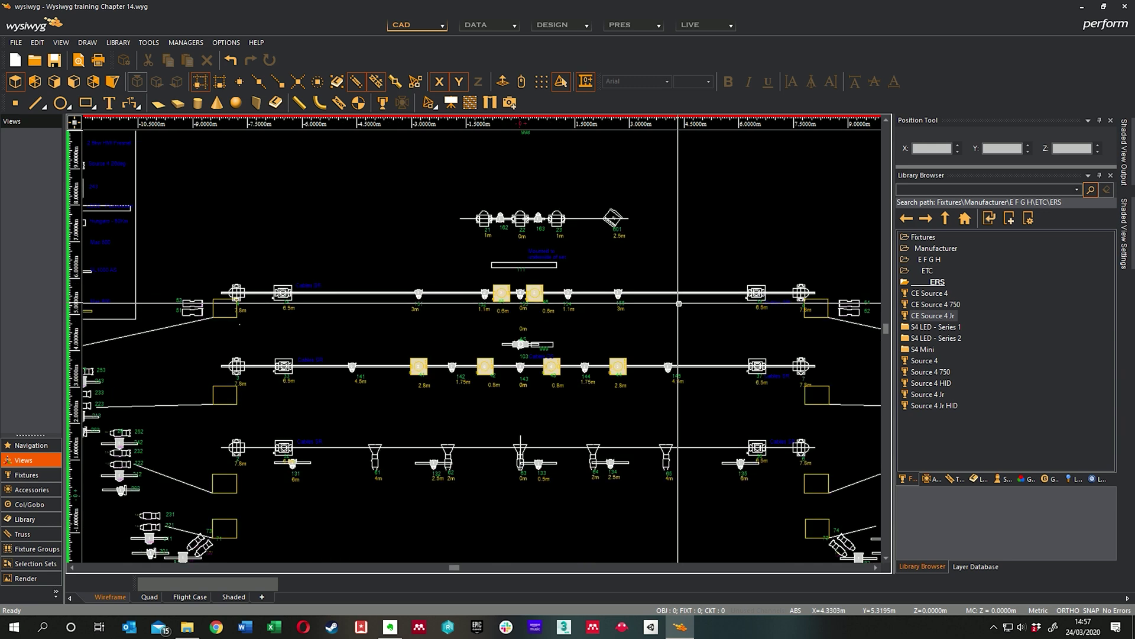
pyautogui.moveTo(639, 258)
pyautogui.mouseDown(button='middle')
pyautogui.moveTo(534, 238)
pyautogui.moveTo(618, 255)
pyautogui.mouseUp(button='middle')
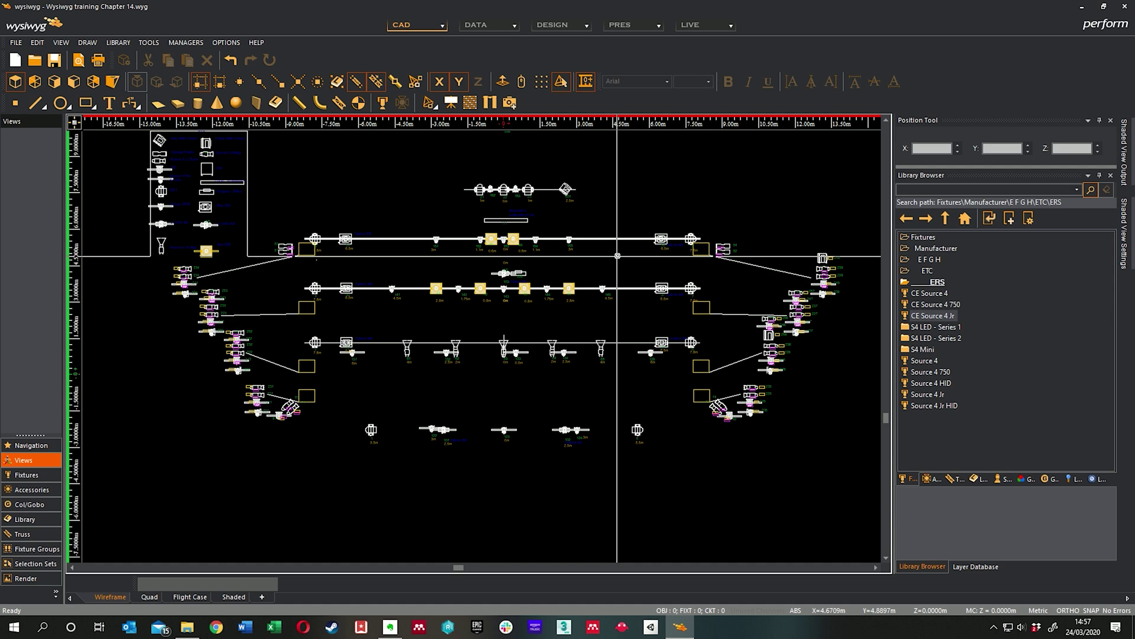
pyautogui.scroll(3, 617, 255)
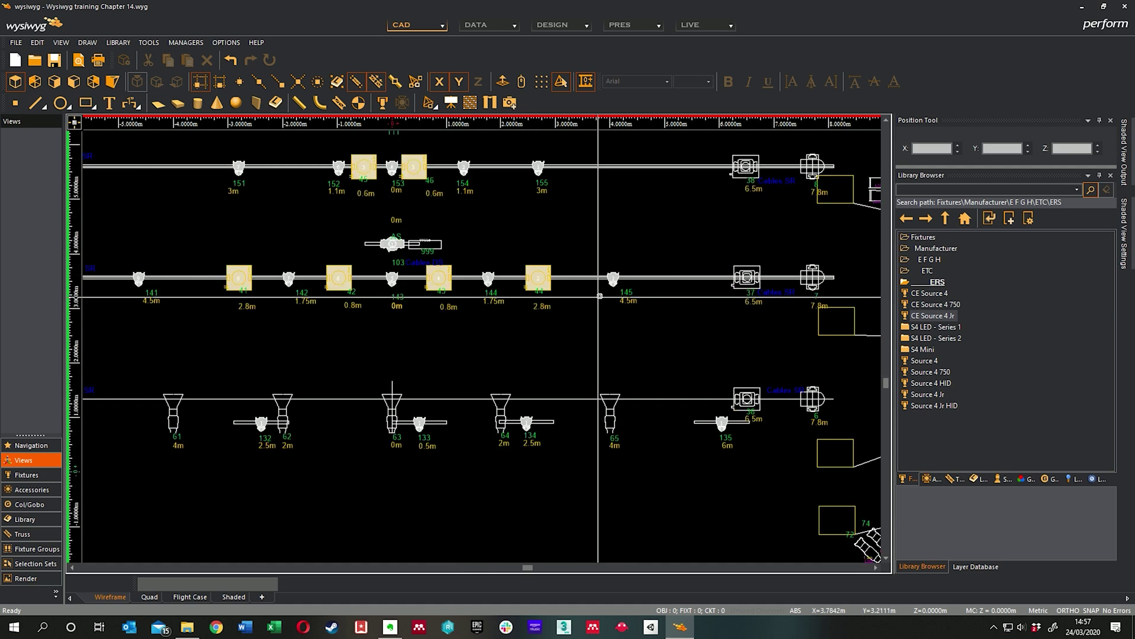
pyautogui.moveTo(613, 285)
pyautogui.moveTo(617, 284); pyautogui.dragTo(707, 276, button='middle')
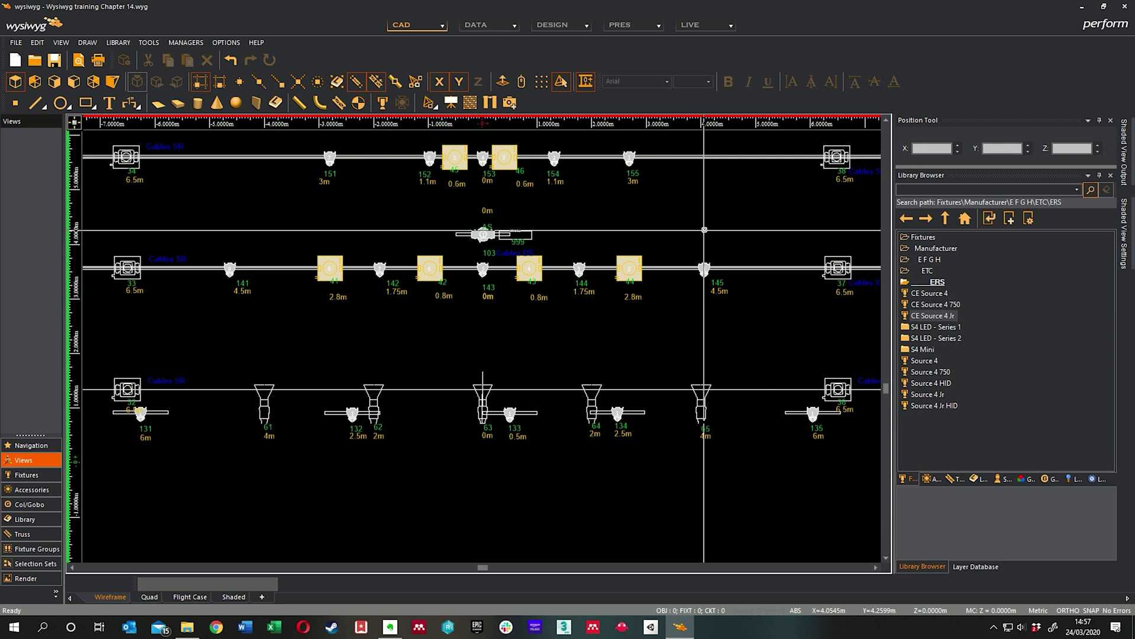
pyautogui.scroll(-2, 686, 248)
pyautogui.moveTo(530, 362); pyautogui.dragTo(568, 336, button='middle')
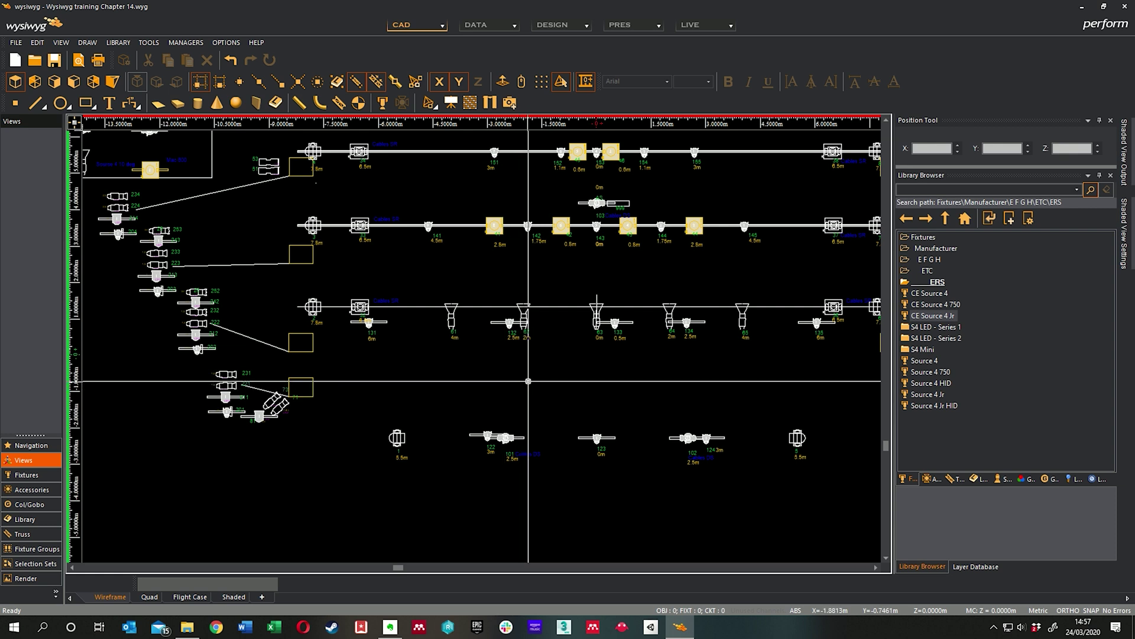
pyautogui.moveTo(535, 384); pyautogui.dragTo(530, 377, button='middle')
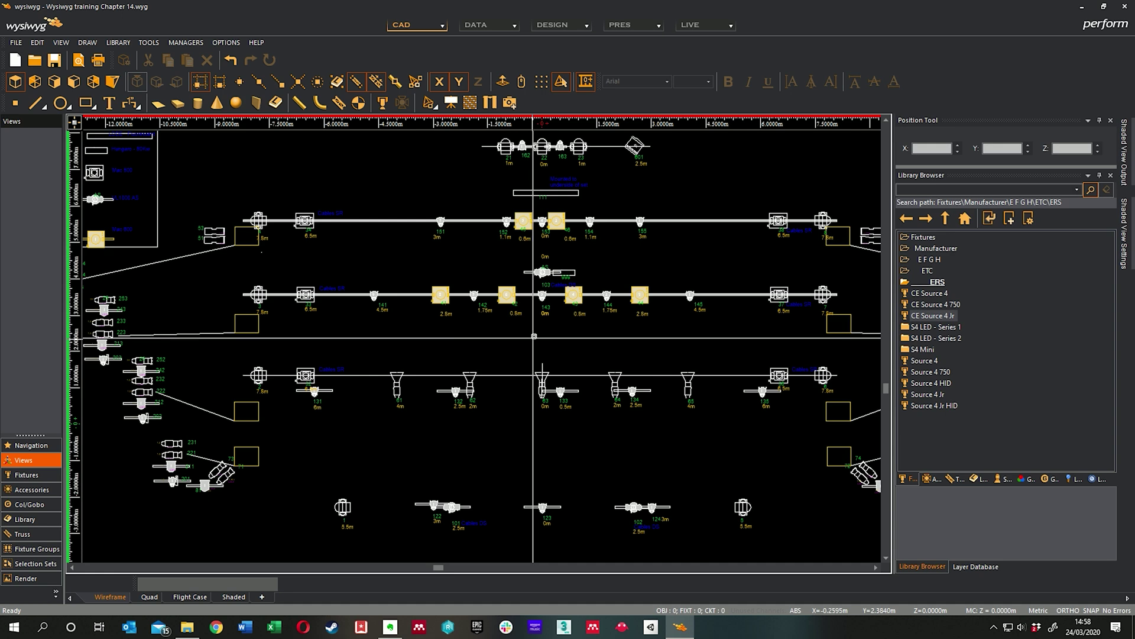
pyautogui.moveTo(552, 331)
pyautogui.mouseDown(button='middle')
pyautogui.moveTo(561, 334)
pyautogui.moveTo(550, 354)
pyautogui.mouseUp(button='middle')
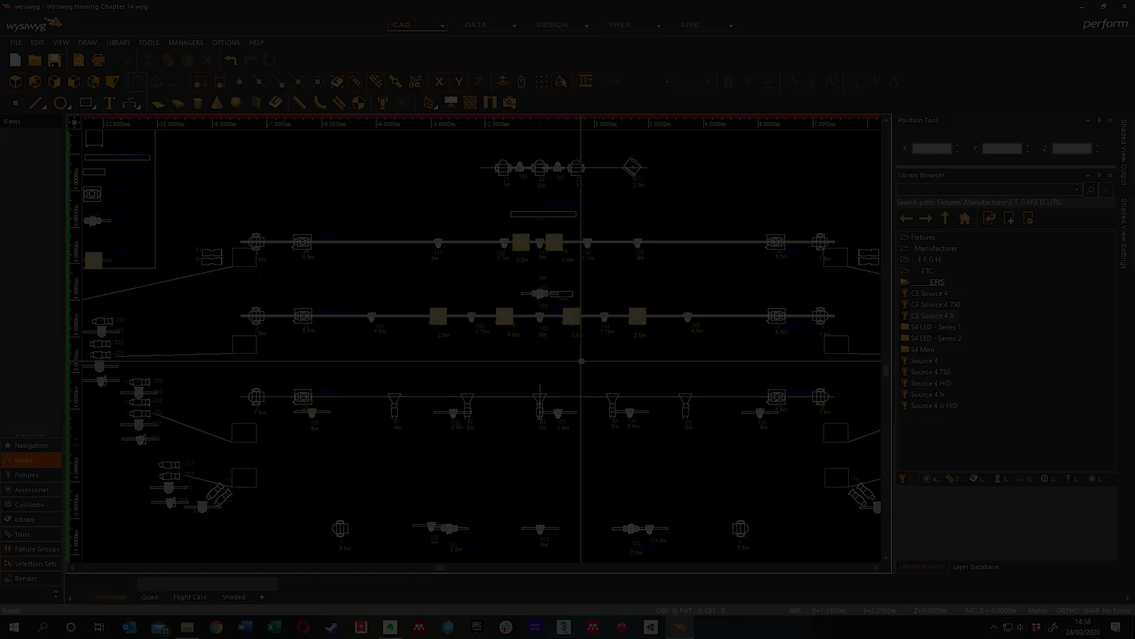